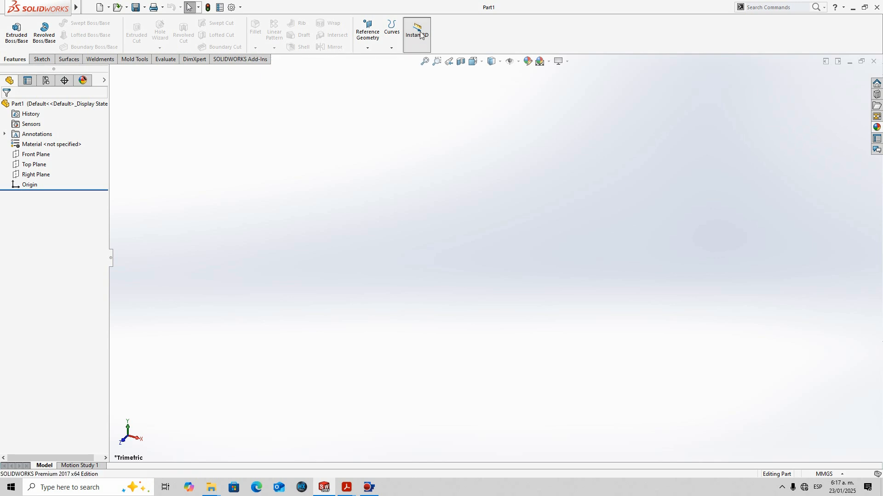
click(368, 49)
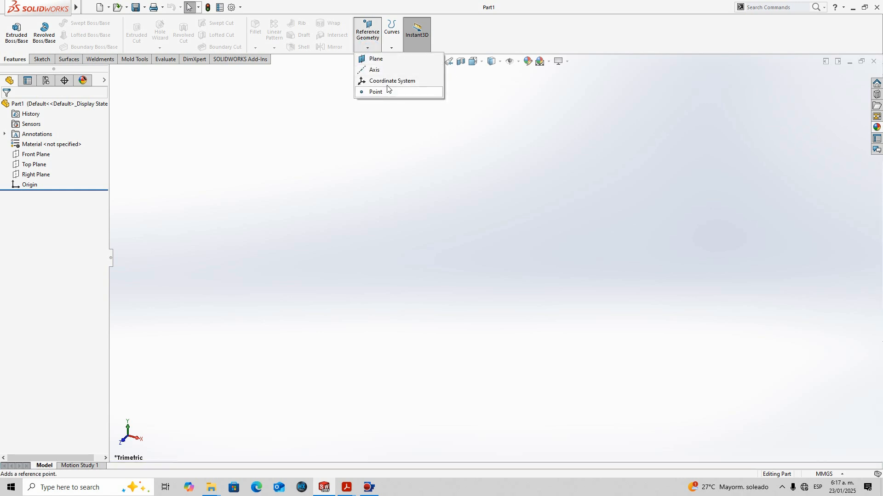
click(397, 49)
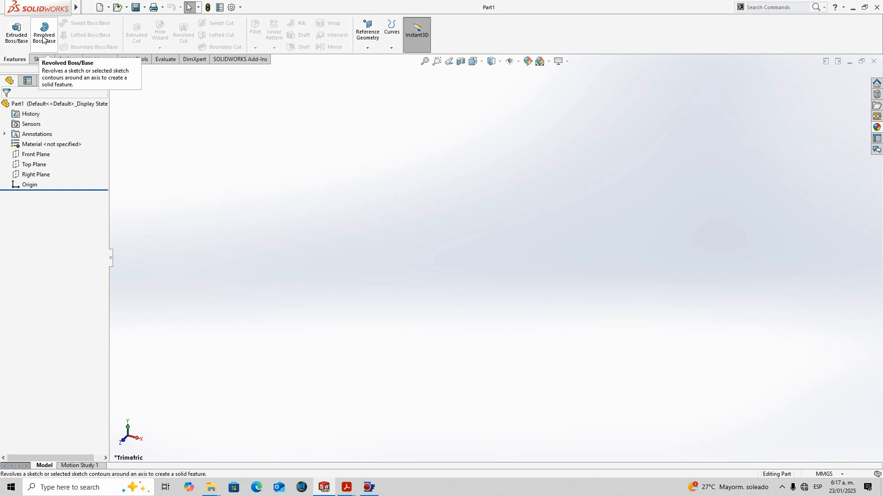
Try starting an Extruded Boss/Base from a sketch on the Front Plane, and exit the empty sketch
click(18, 33)
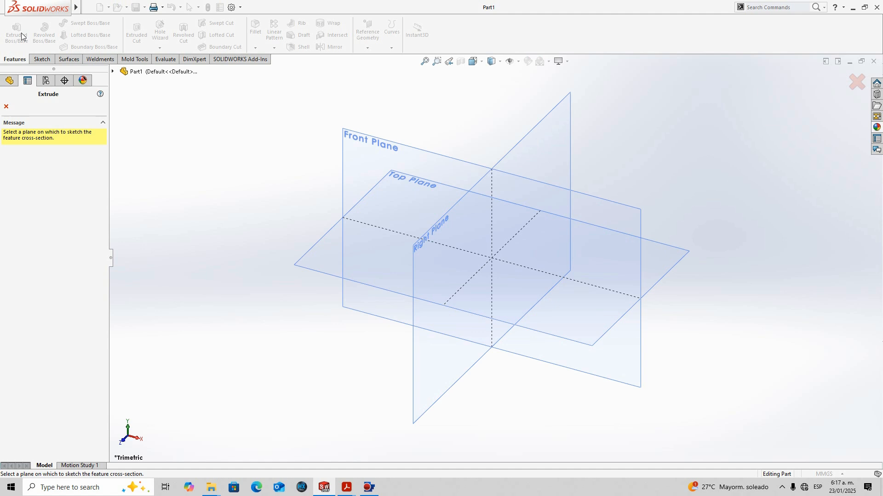
click(6, 82)
click(27, 80)
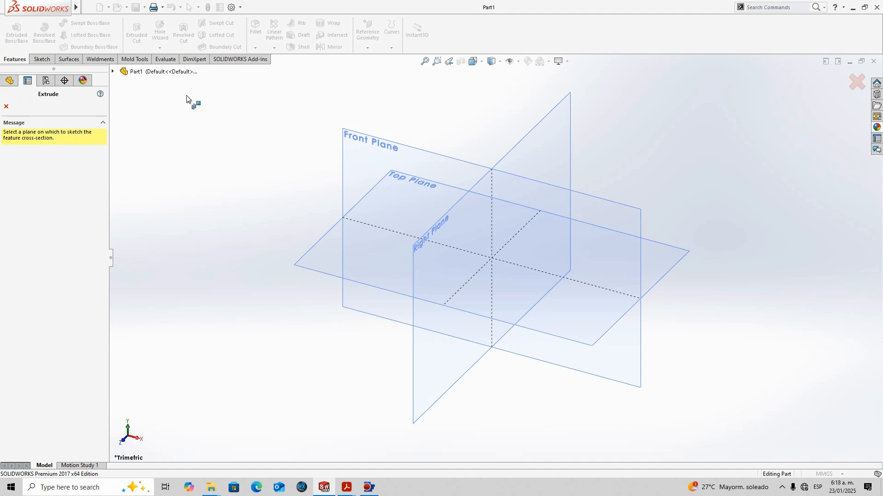
click(354, 137)
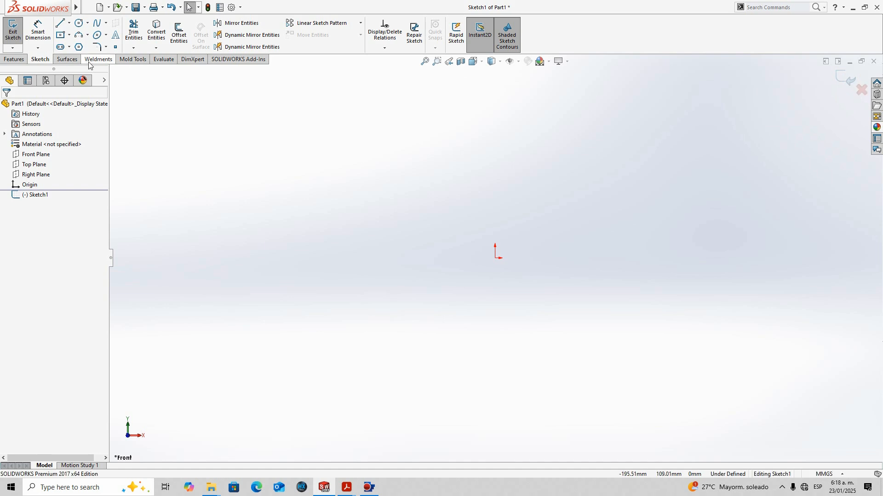
click(21, 61)
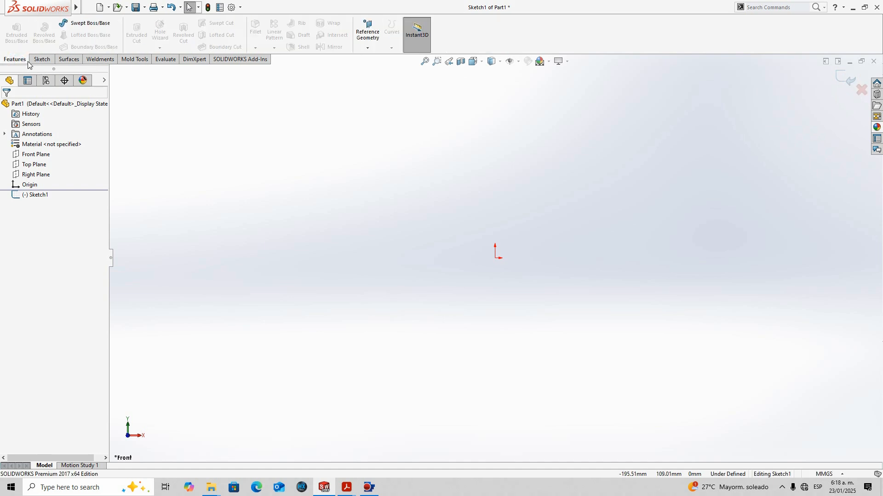
click(43, 58)
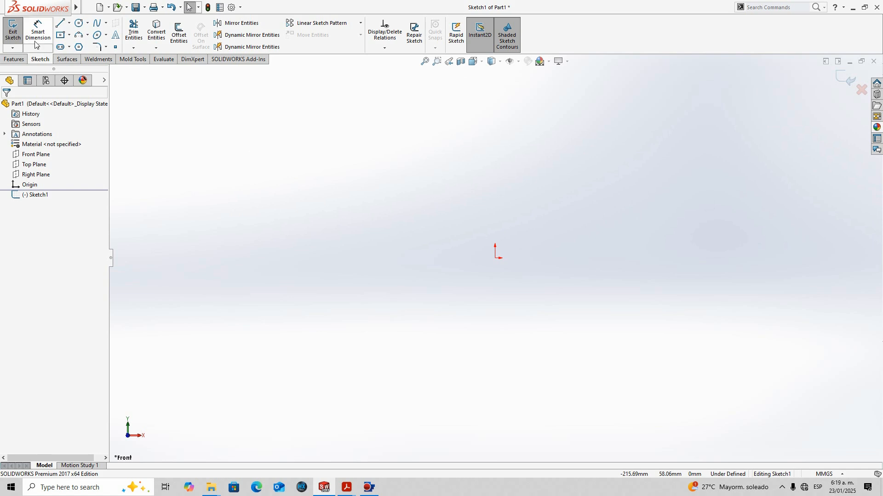
click(13, 31)
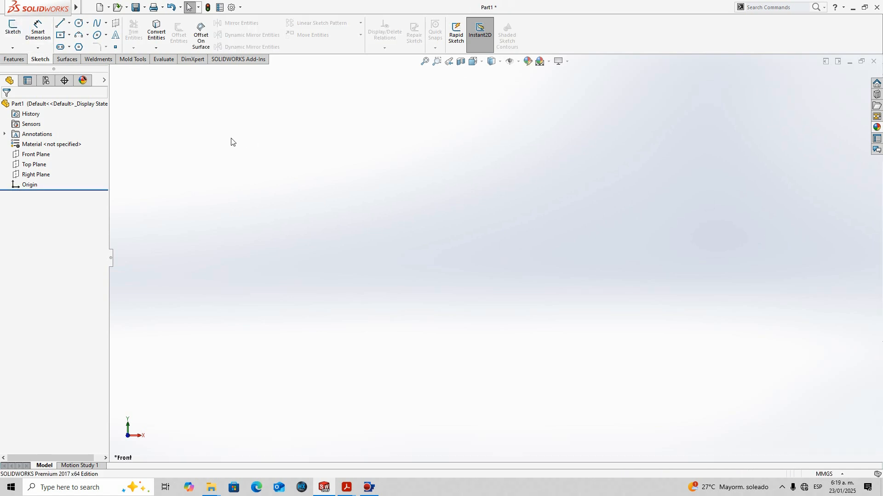
key(ctrl+n)
click(407, 18)
key(ctrl+o)
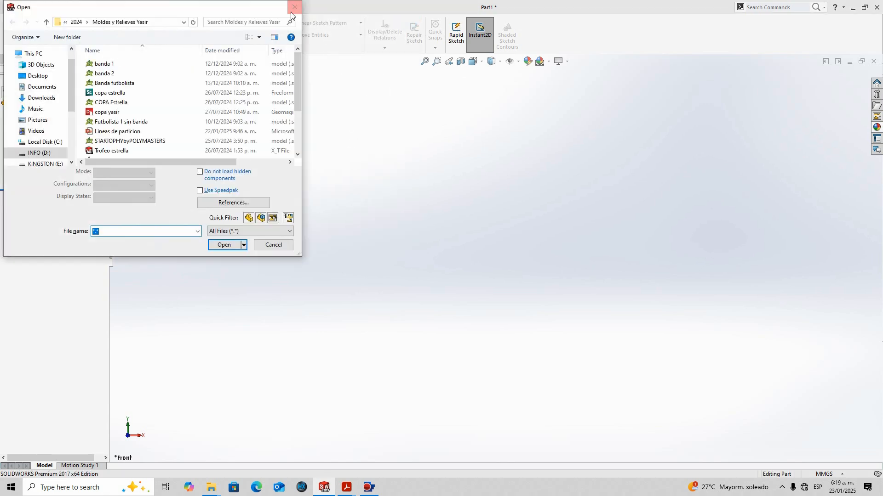
click(296, 8)
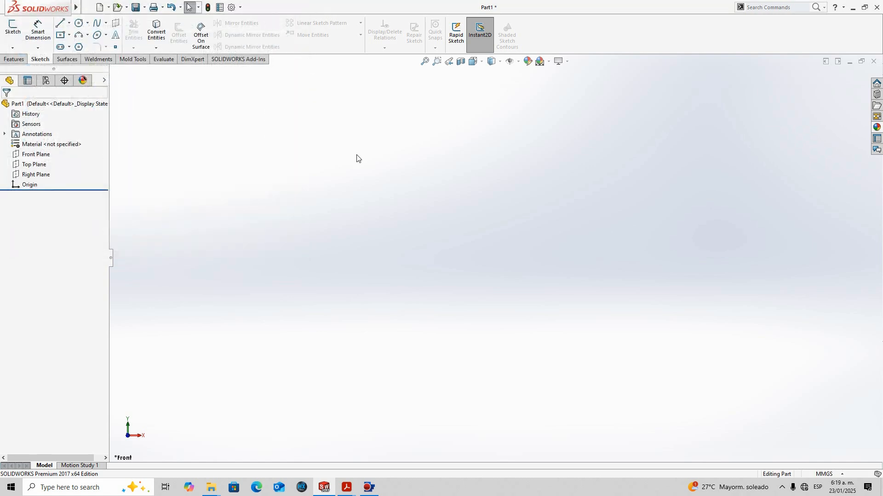
Open the recent part PARASOLID TIROFONDOS DYWIDAG, view the screw from another side and close the part
key(r)
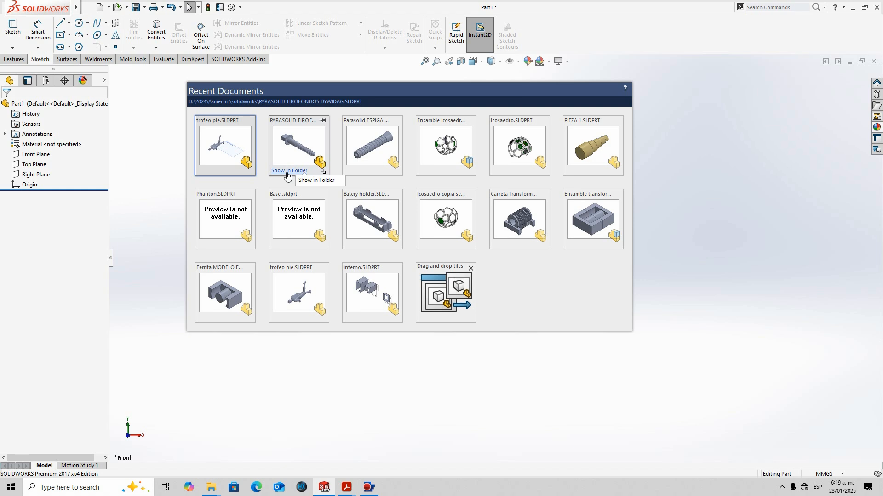
click(296, 152)
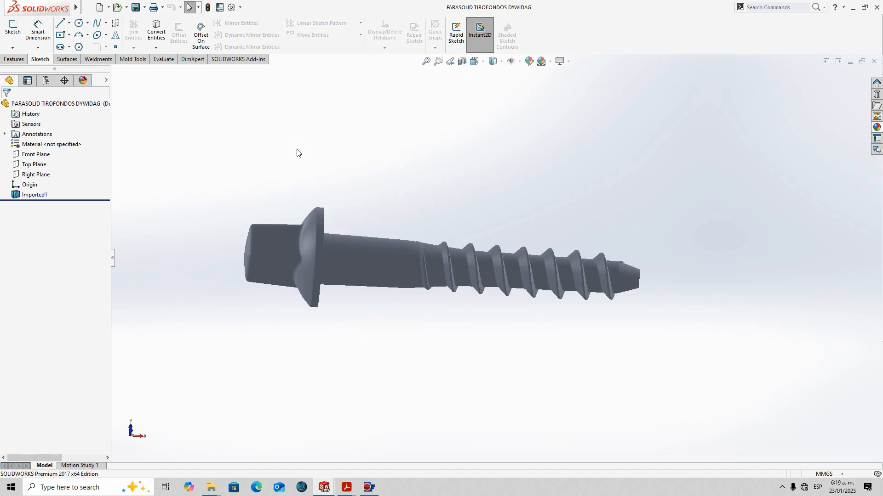
middle_drag(418, 177, 584, 211)
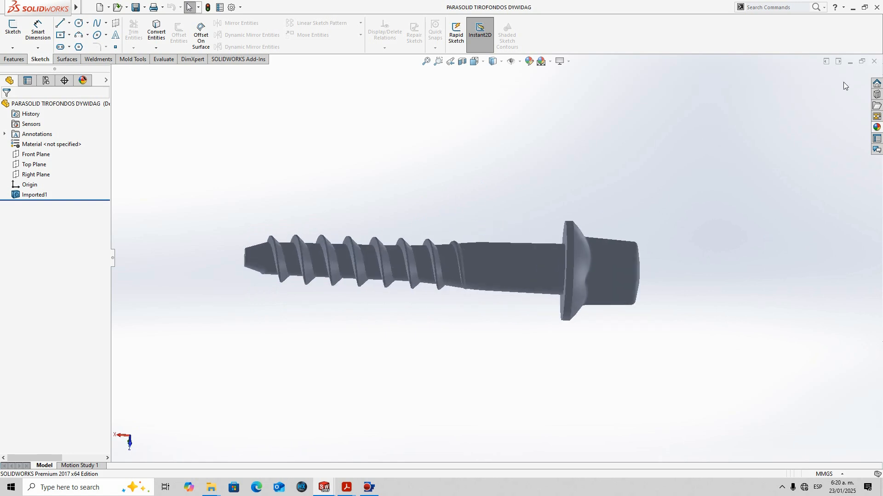
click(875, 62)
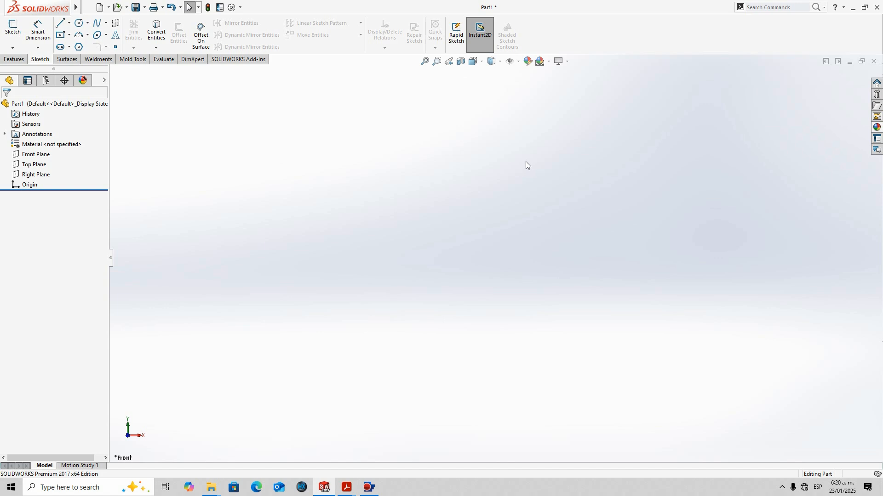
Reopen the recent part PARASOLID TIROFONDOS DYWIDAG and examine its imported body
key(r)
click(233, 143)
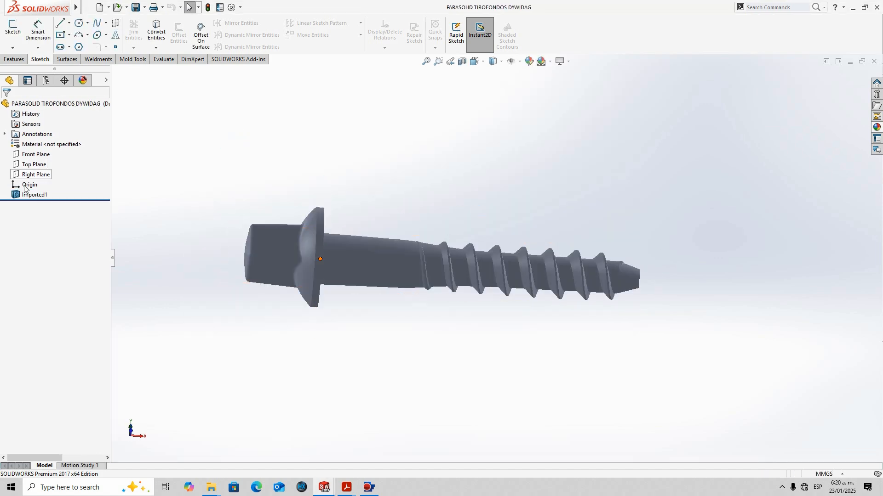
click(34, 195)
scroll(457, 310, down, 1)
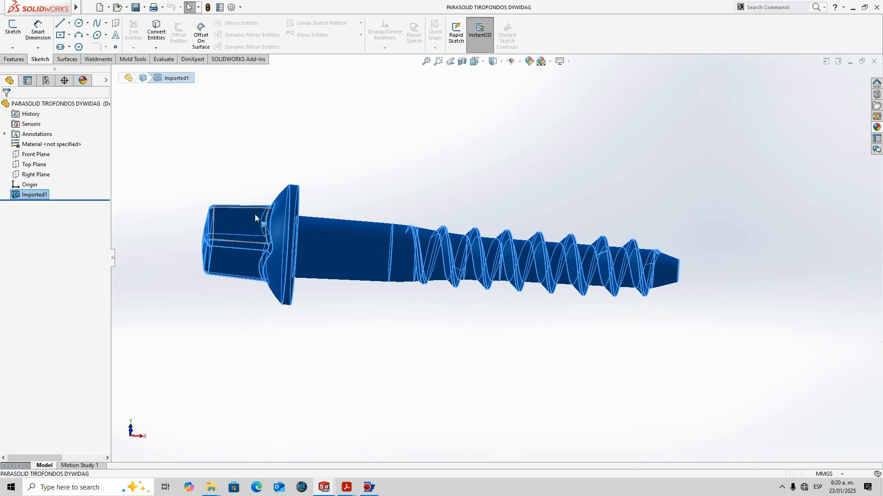
scroll(264, 224, down, 2)
middle_drag(285, 183, 451, 220)
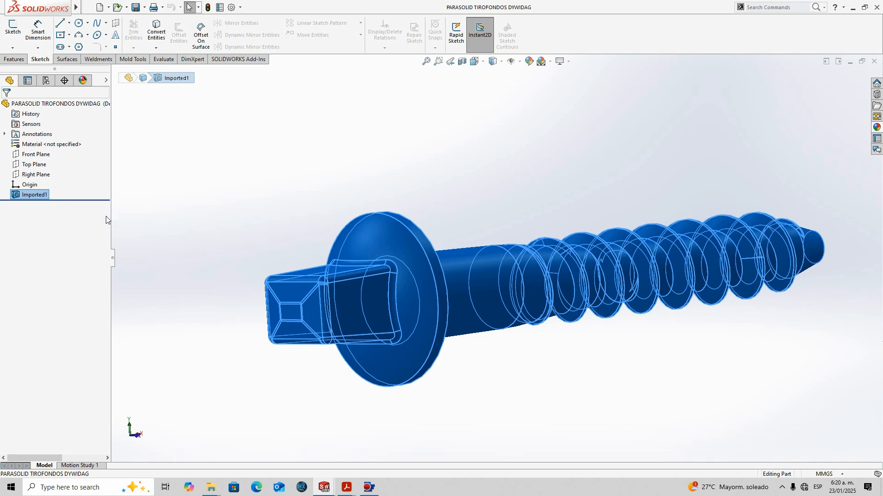
key(f)
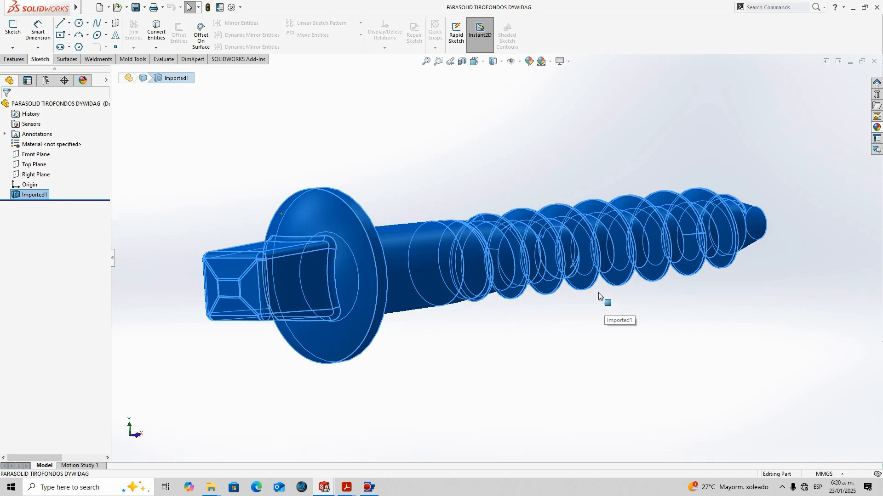
Assign the material AISI 1020 Steel, Cold Rolled to the screw part
right_click(57, 145)
click(87, 153)
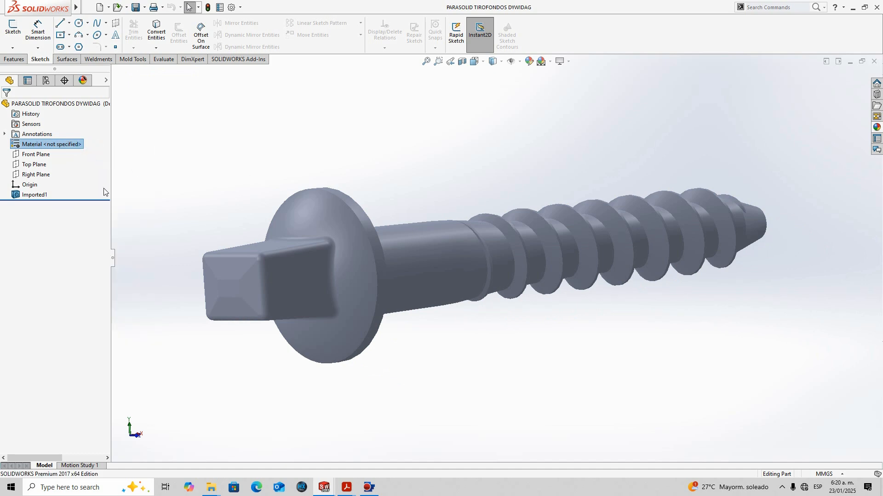
click(343, 204)
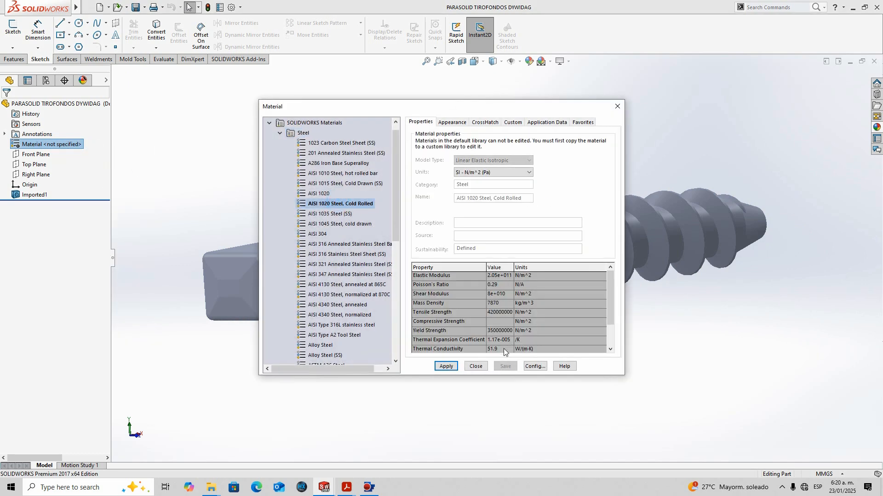
click(450, 367)
click(475, 367)
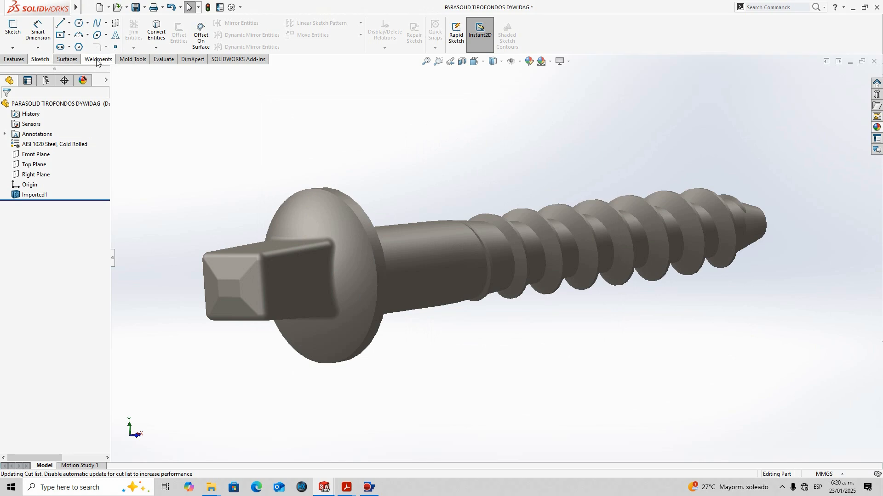
Evaluate the screw's mass properties and highlight the mass value in the report
click(161, 61)
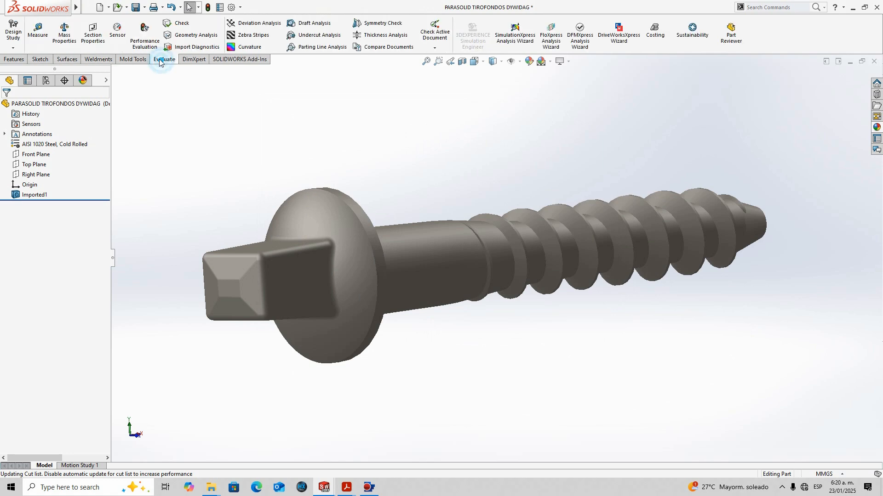
click(64, 33)
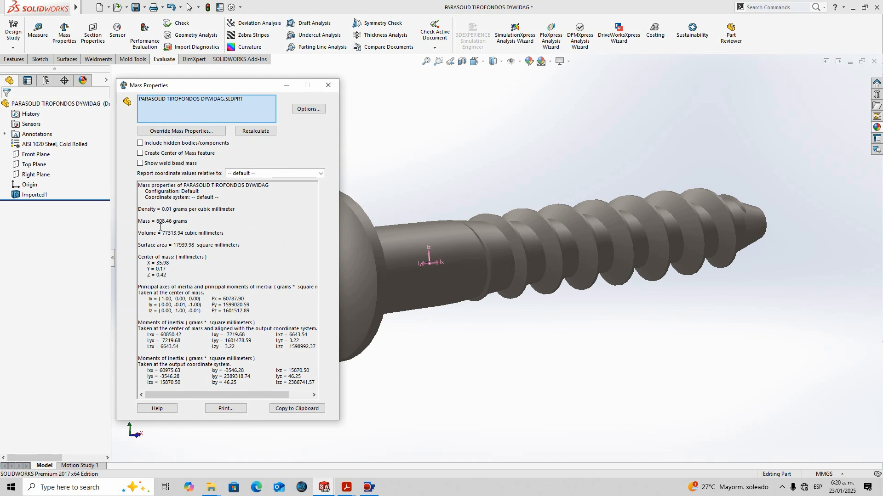
drag(156, 221, 189, 222)
click(329, 85)
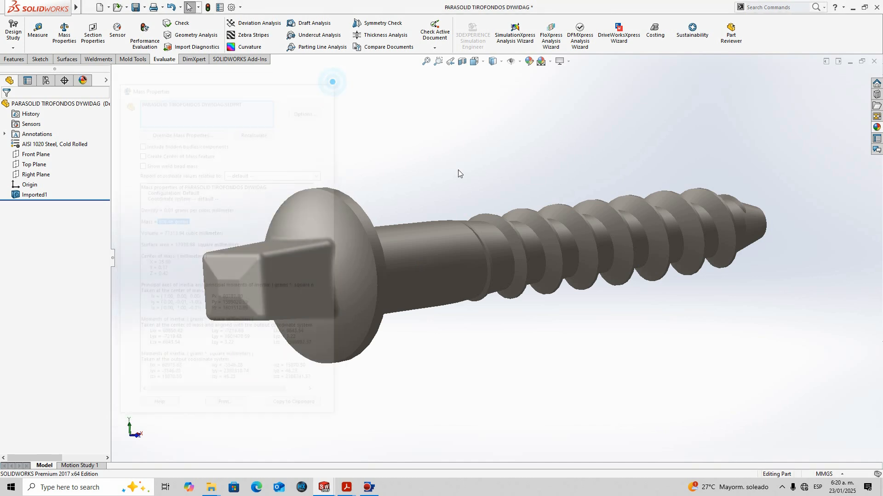
Select the screw's imported body, and close the part without saving its changes
click(24, 196)
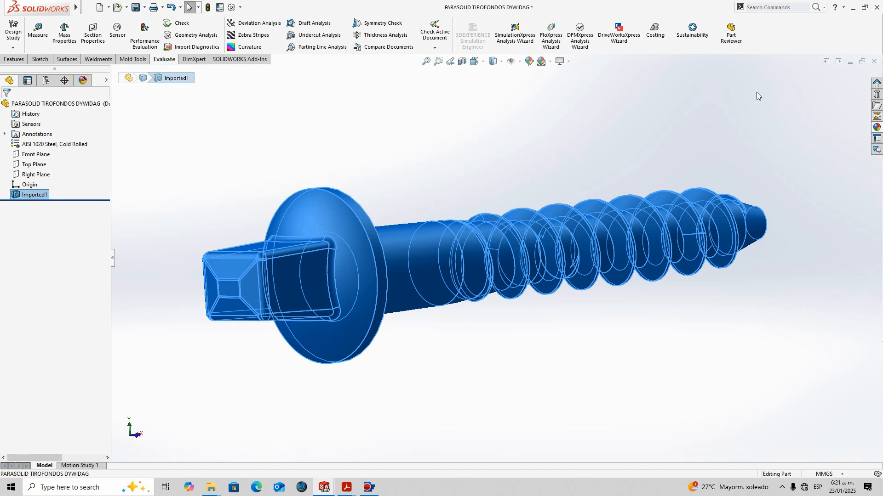
click(875, 61)
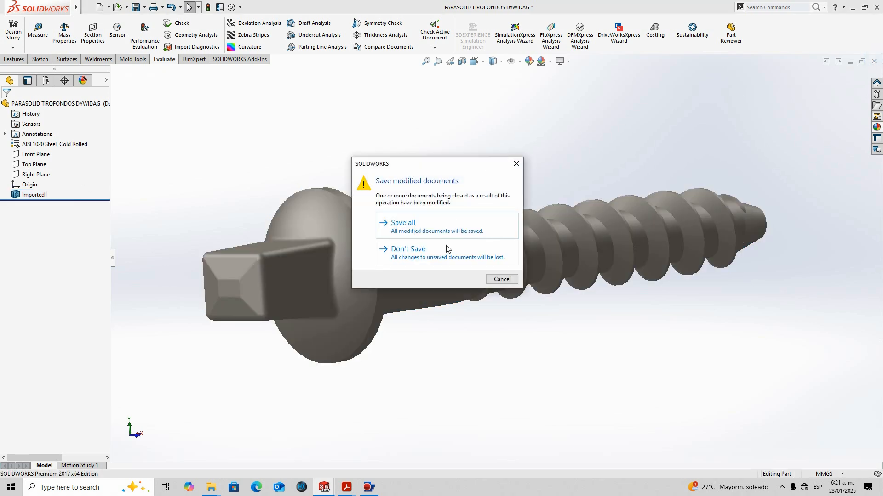
click(447, 249)
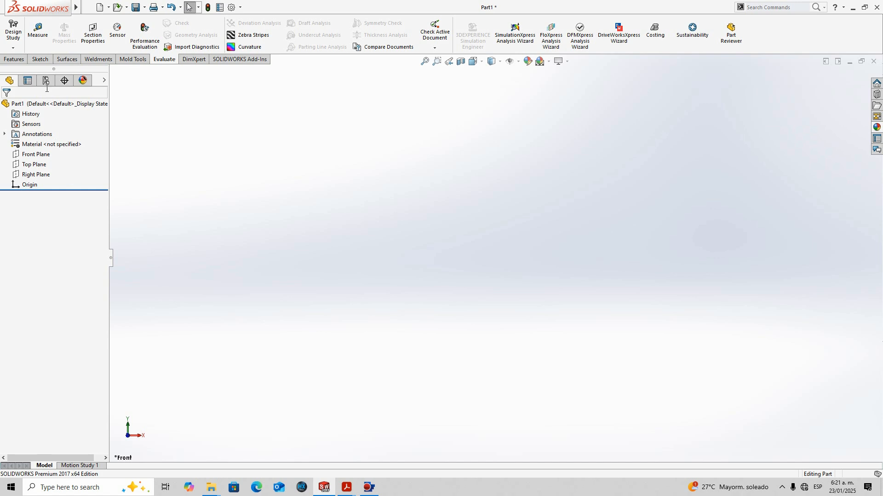
click(22, 62)
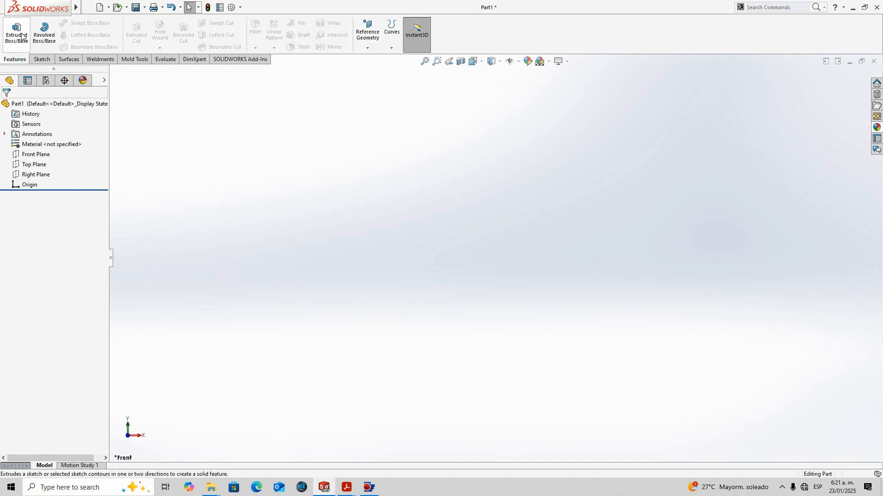
click(50, 155)
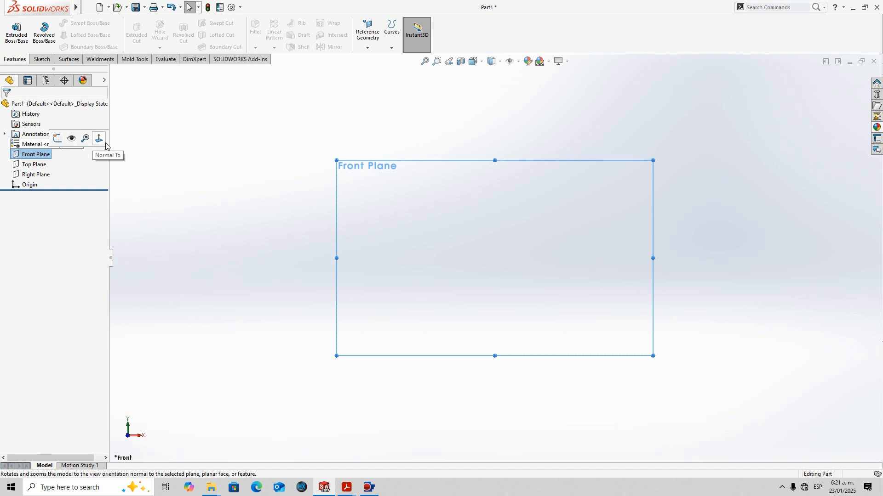
click(169, 140)
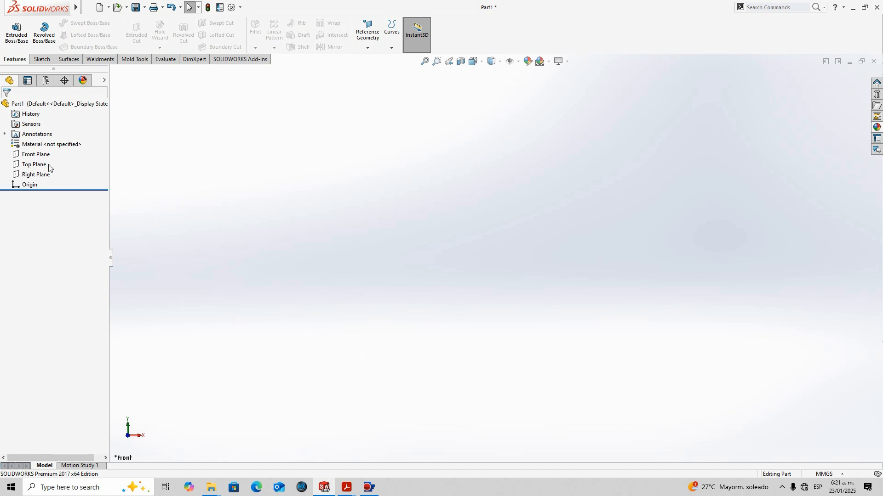
Try starting a line sketch on the Front Plane, and exit the sketch without drawing anything
click(39, 154)
click(42, 58)
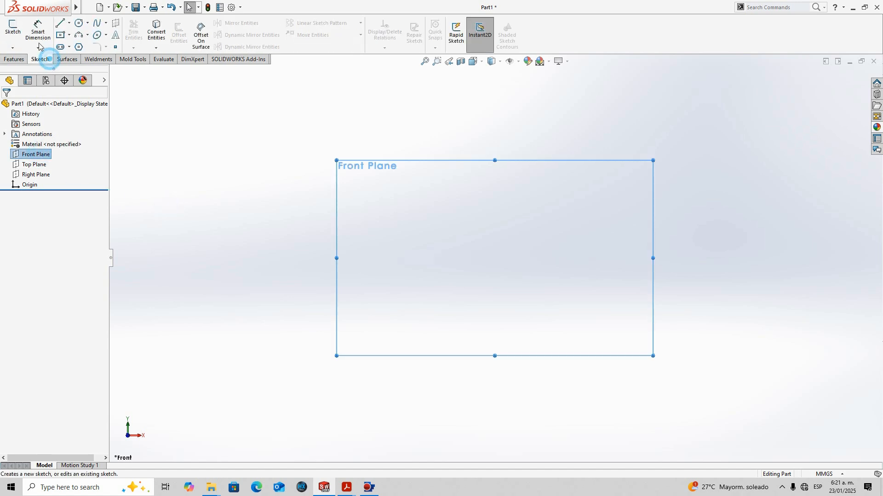
click(13, 30)
click(60, 23)
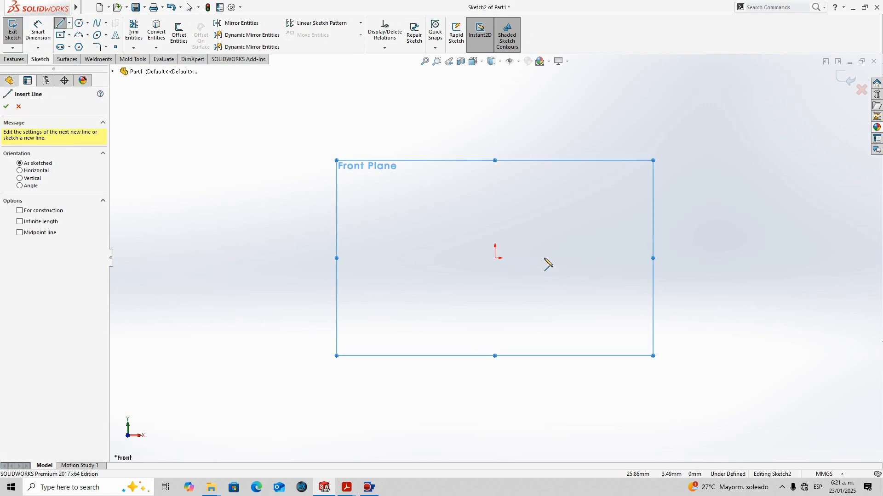
key(Escape)
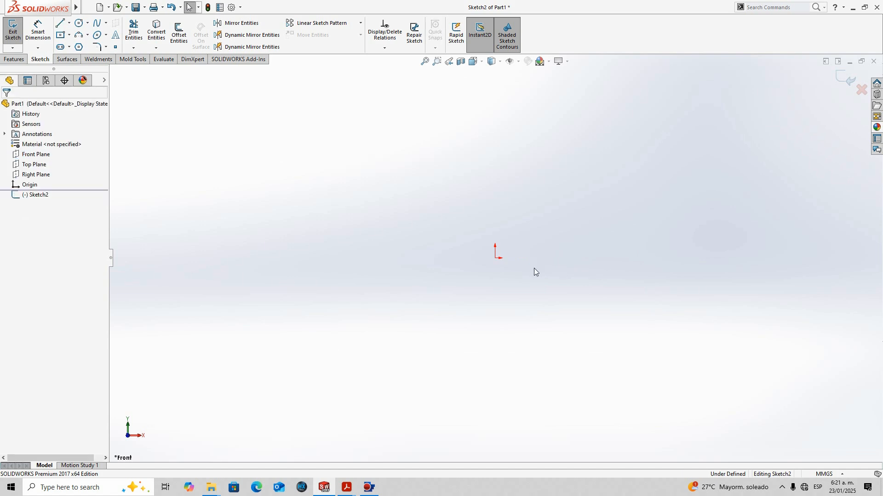
click(848, 80)
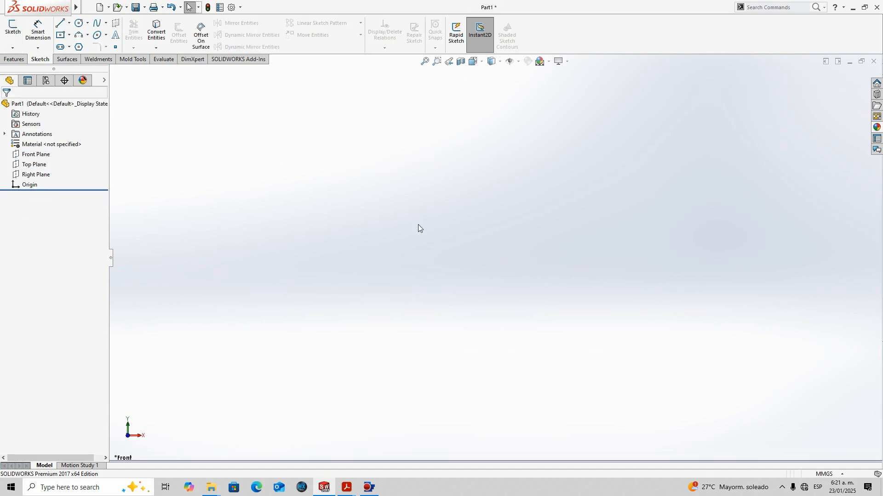
Start a new sketch on the Front Plane
click(46, 154)
click(47, 145)
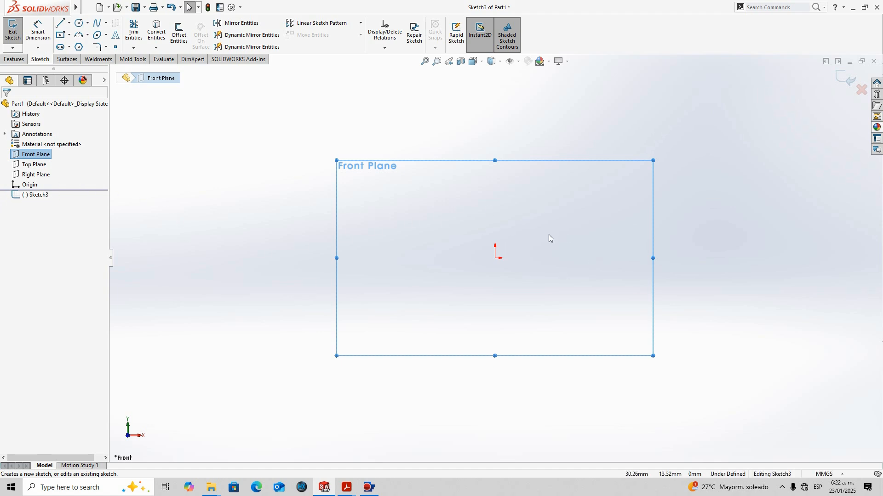
key(l)
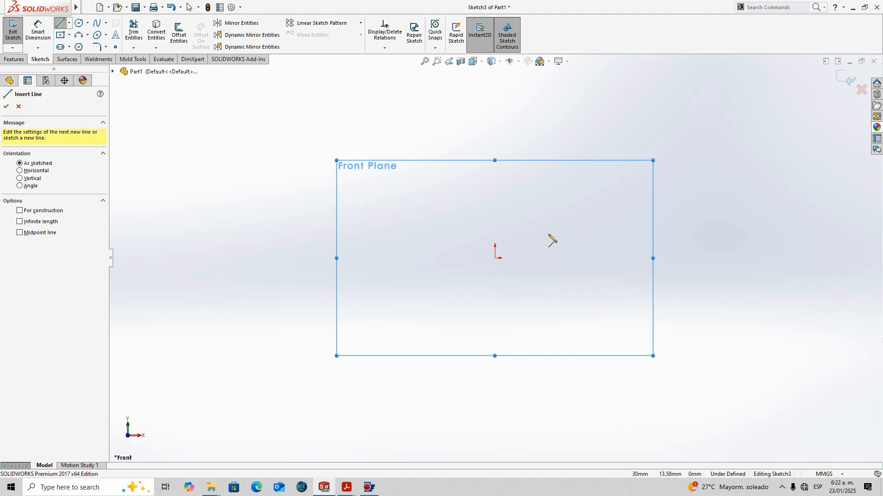
key(s)
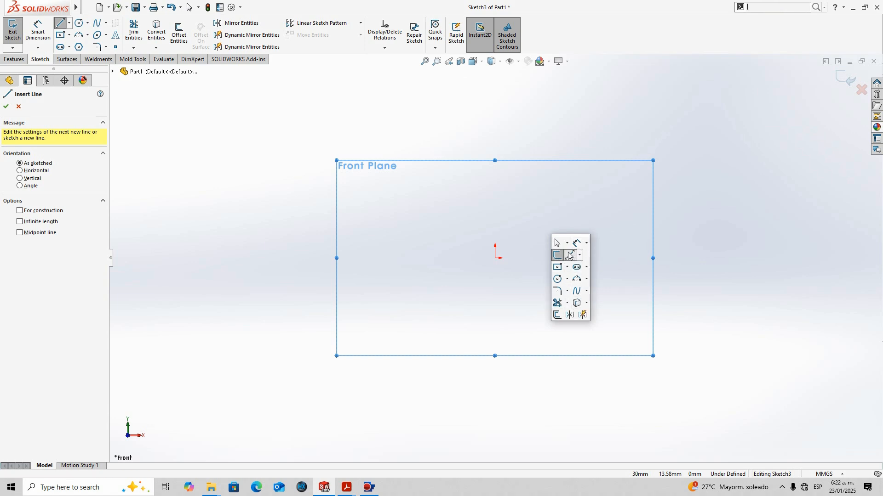
key(s)
click(415, 245)
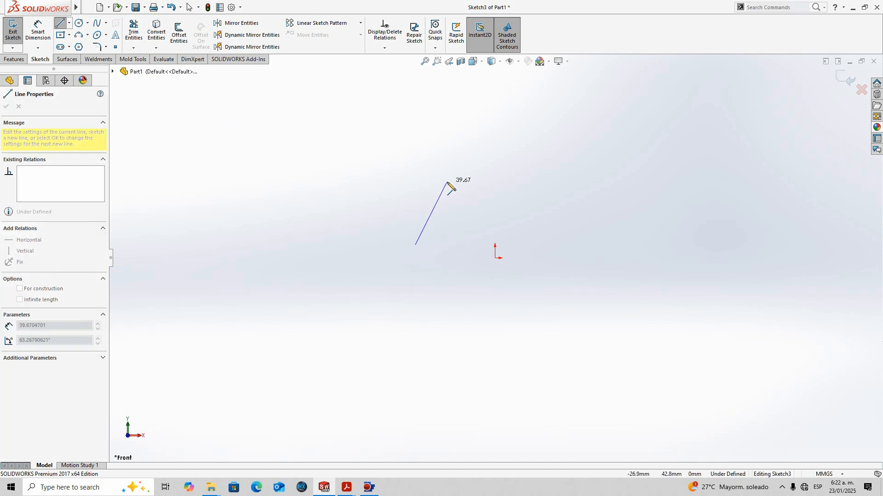
key(Escape)
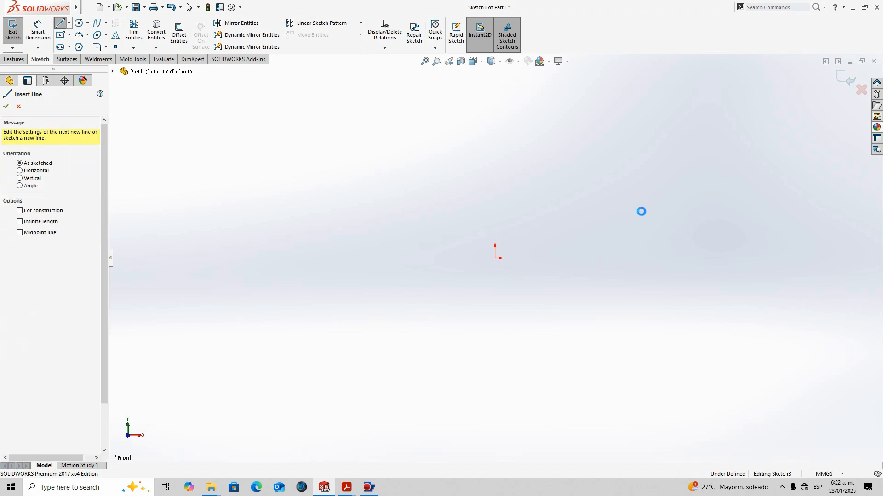
key(Escape)
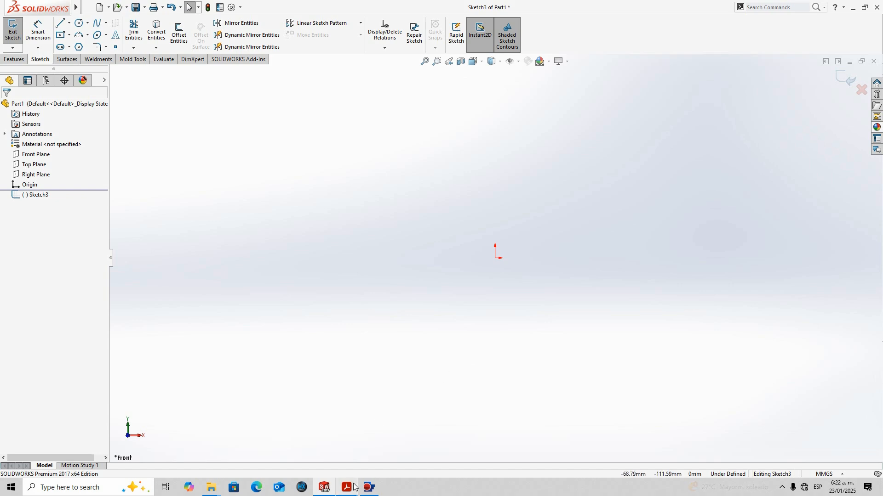
Switch to the presentation PDF in Acrobat and enlarge the "Caso de estudio Croquizado - Relaciones" slide to the full screen
mouse_move(354, 487)
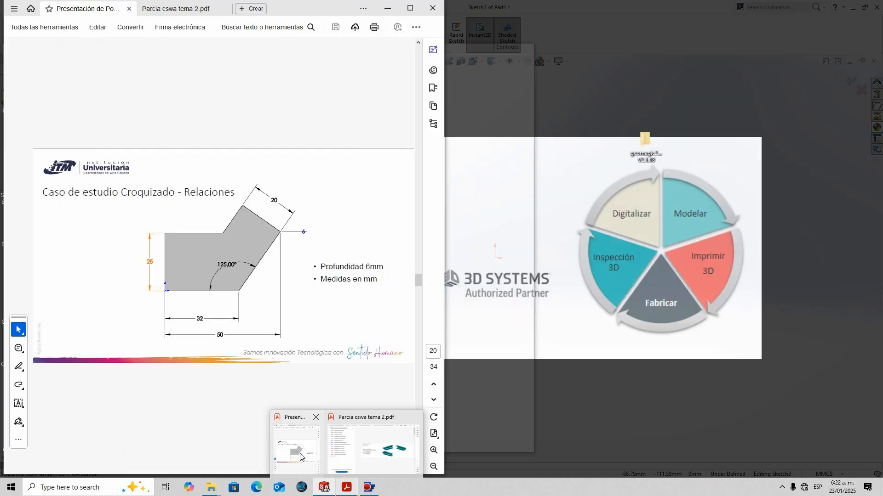
click(301, 457)
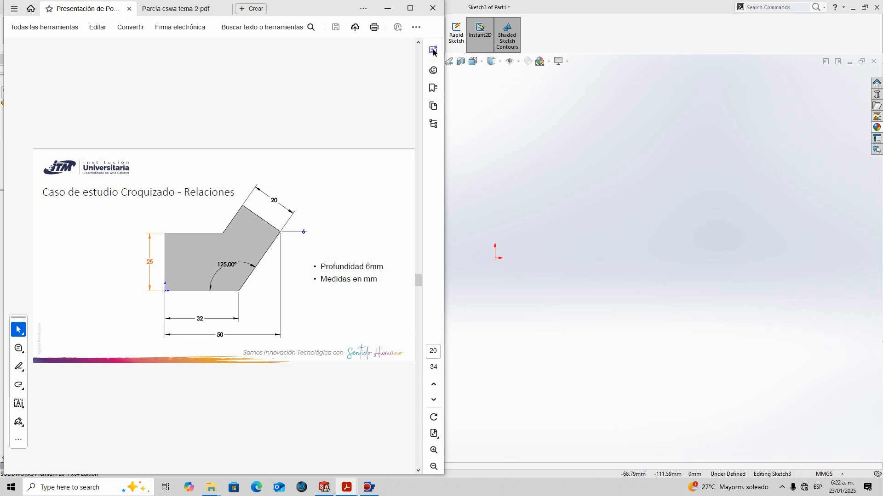
click(410, 8)
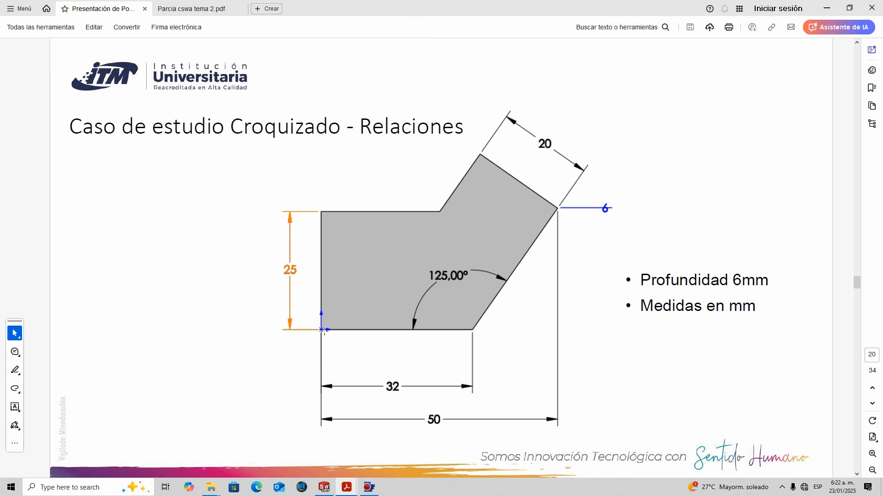
Examine the case study drawing's origin, its upper corners and the height dimension
drag(312, 304, 334, 341)
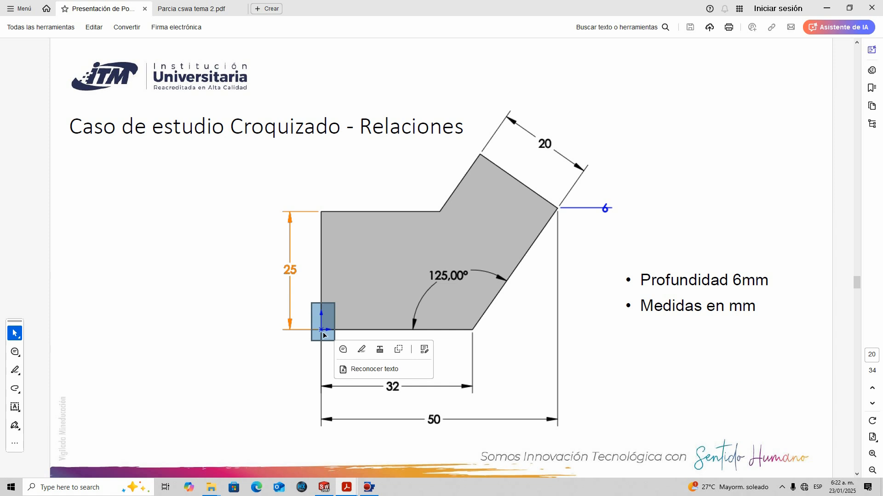
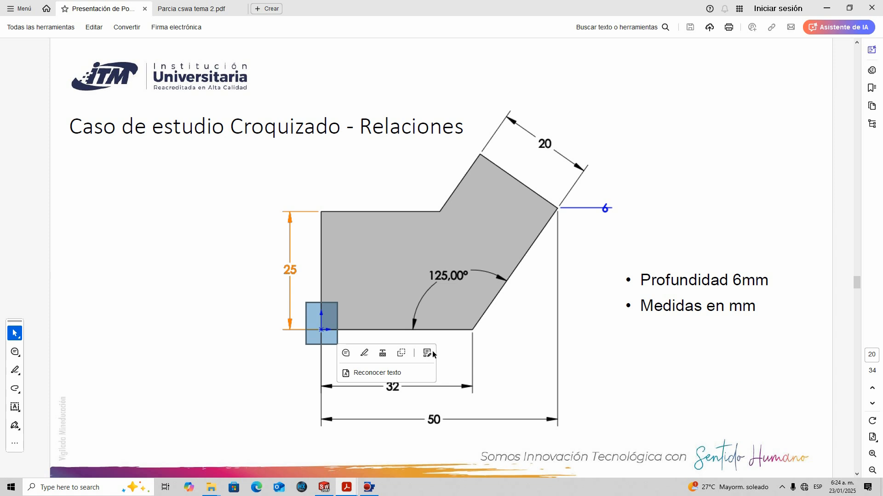
click(467, 376)
click(398, 384)
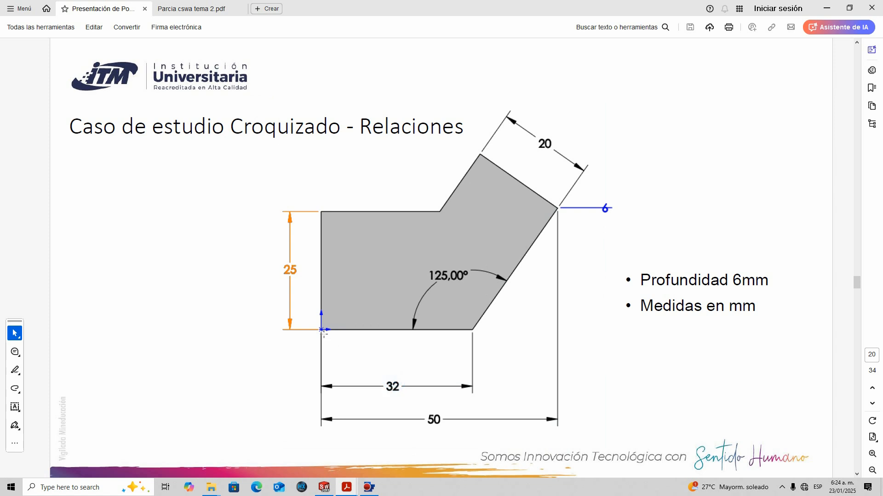
drag(312, 324, 328, 337)
click(311, 350)
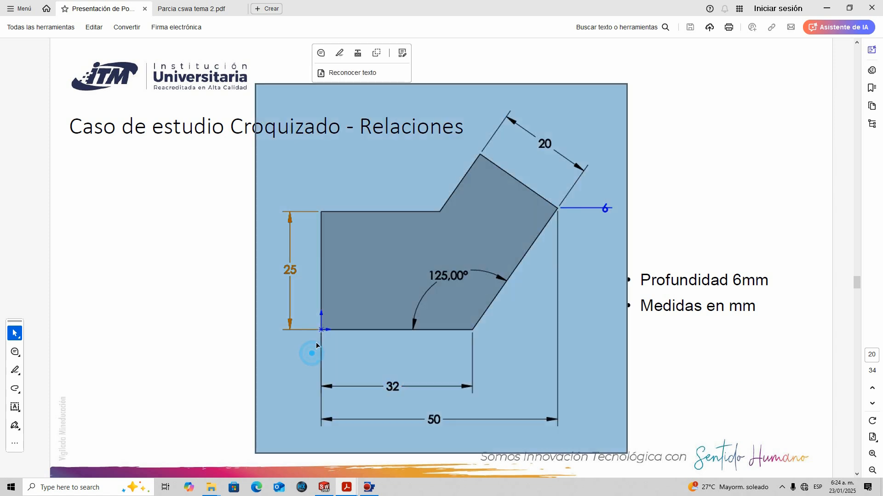
click(321, 336)
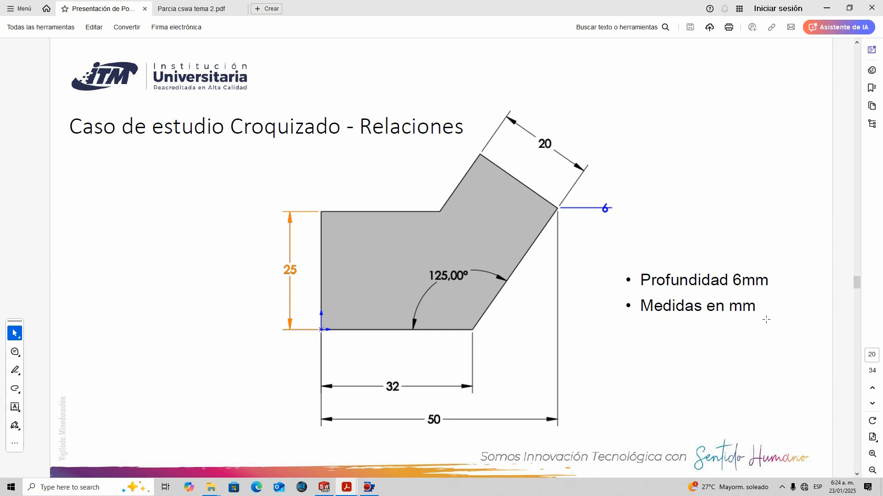
drag(308, 316, 330, 333)
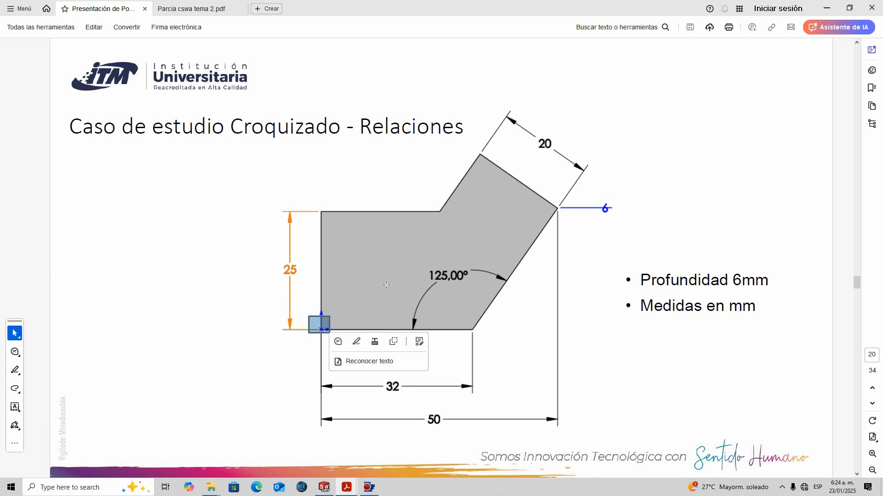
drag(551, 206, 564, 220)
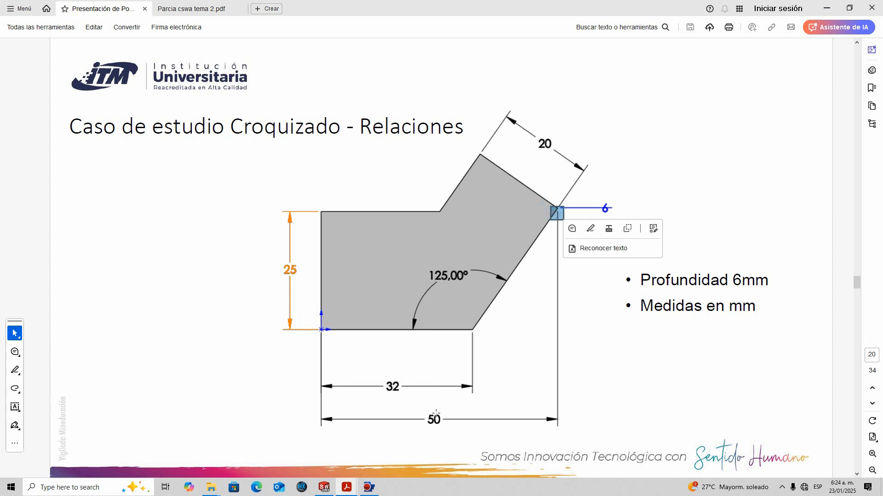
drag(313, 322, 325, 337)
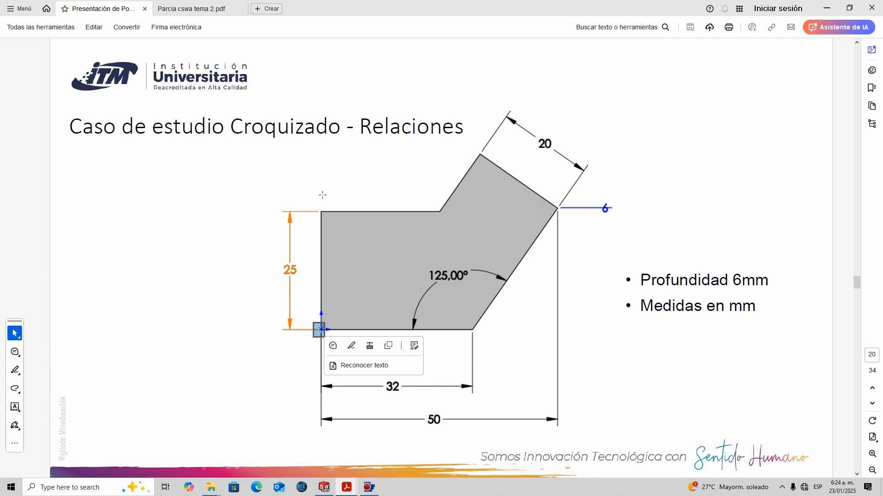
drag(318, 199, 335, 225)
click(328, 224)
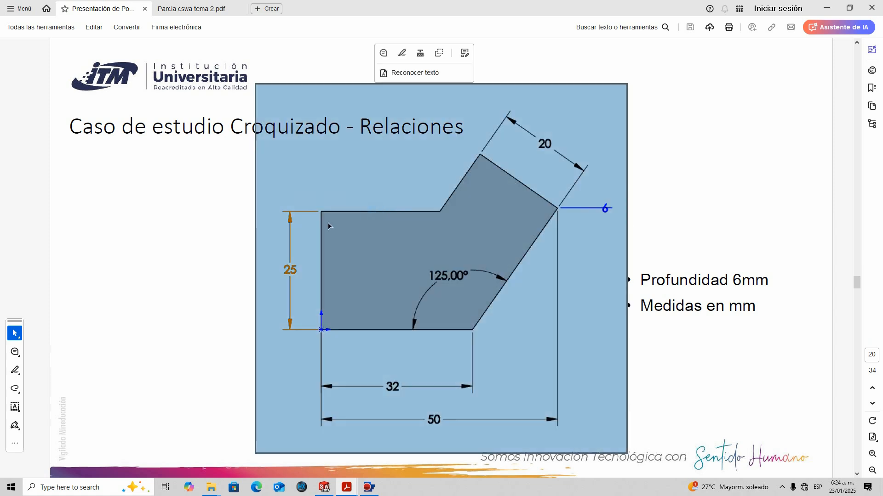
click(292, 272)
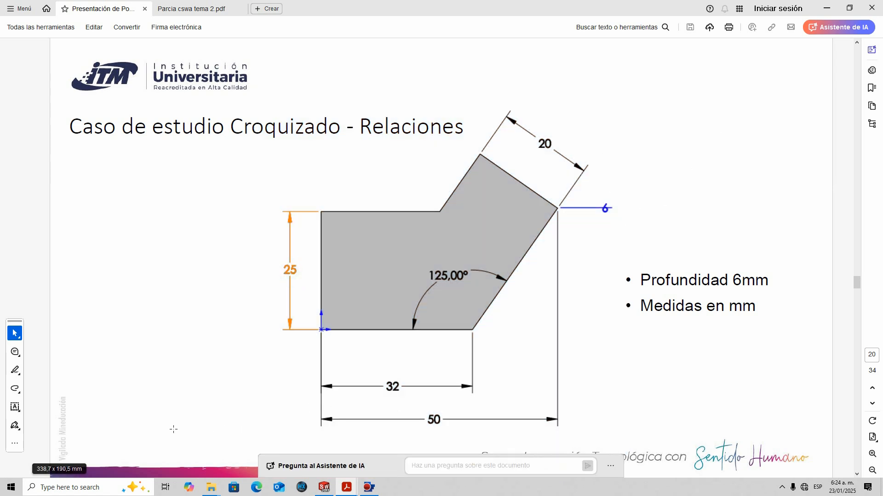
Find and open the Snipping Tool, and capture the slide area containing the title, the dimensioned drawing and the notes
click(66, 489)
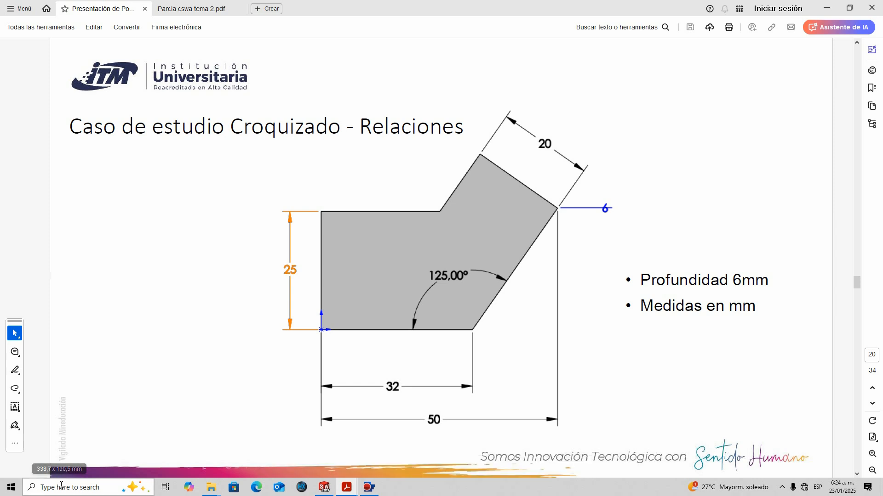
text(reco)
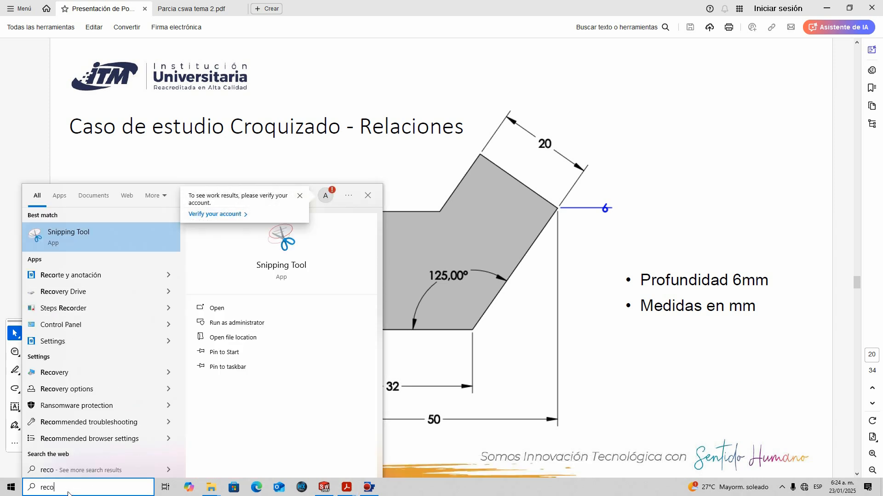
click(106, 232)
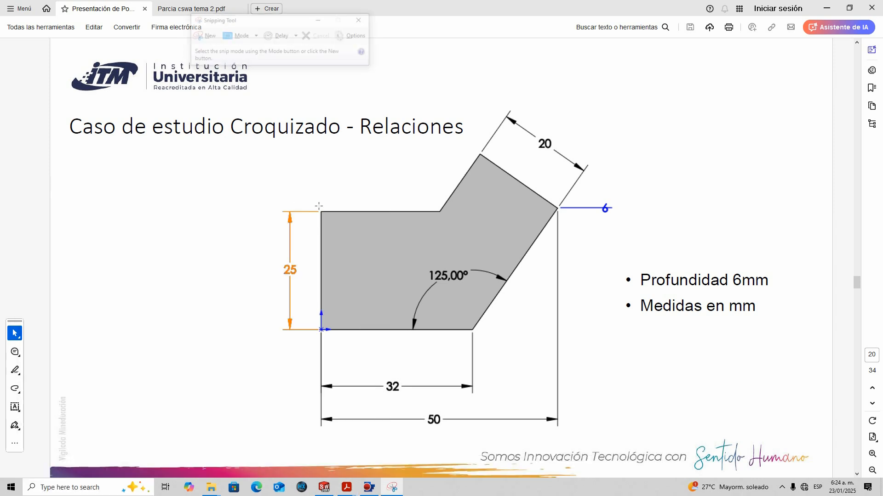
click(204, 36)
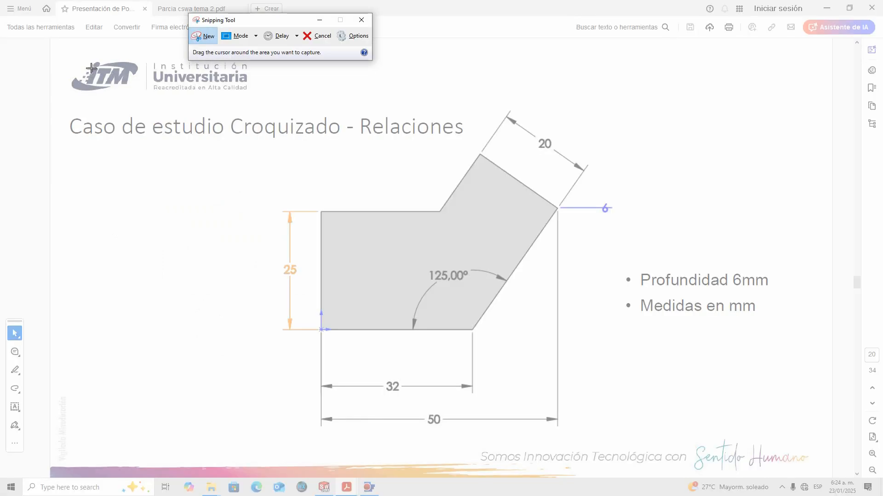
drag(73, 105, 794, 437)
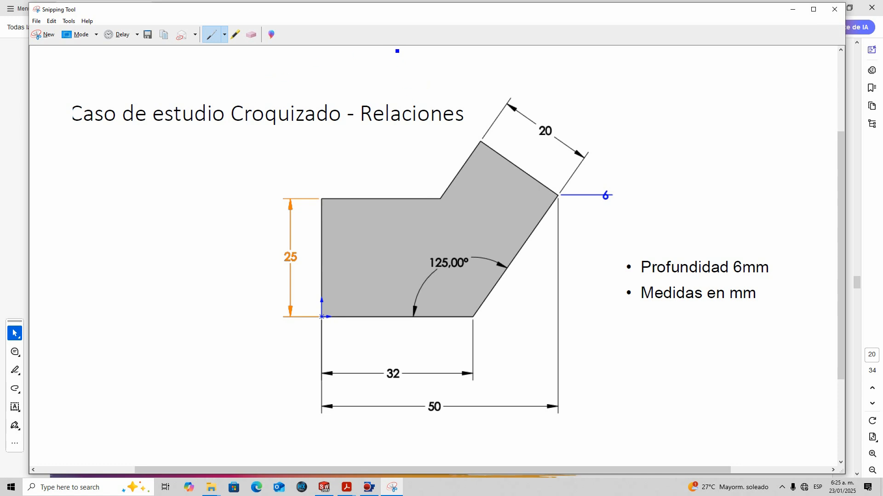
With the red pen, circle the drawing's origin in the snip and write "1. Origen" beside the profile
click(225, 35)
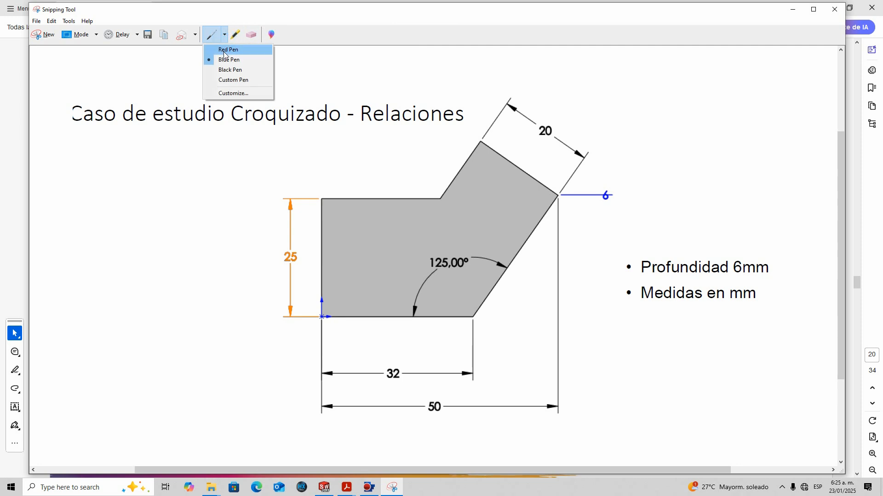
click(224, 52)
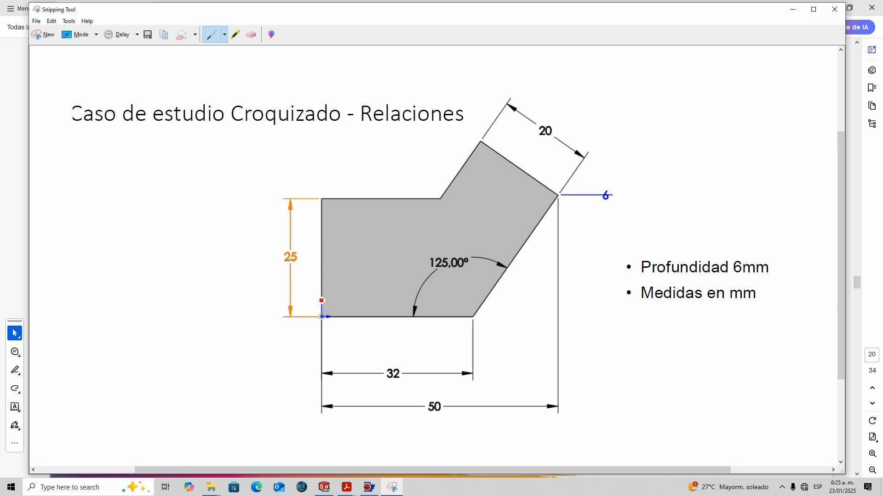
click(326, 300)
mouse_move(326, 299)
mouse_down()
mouse_move(309, 303)
mouse_move(336, 334)
mouse_move(340, 304)
mouse_move(320, 300)
mouse_up()
mouse_move(131, 169)
mouse_down()
mouse_move(130, 185)
mouse_move(164, 180)
mouse_move(171, 195)
mouse_move(178, 187)
mouse_move(200, 210)
mouse_move(186, 206)
mouse_move(225, 199)
mouse_up()
click(134, 185)
click(172, 175)
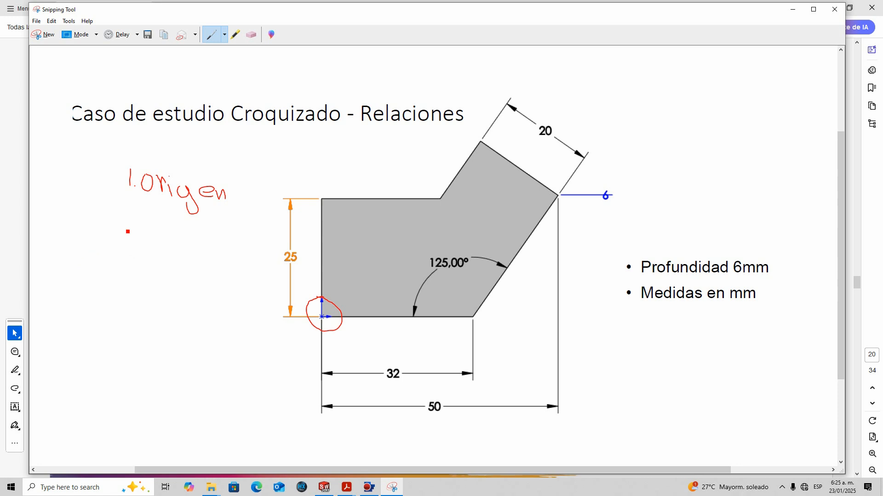
Write "2. Cotas" below the origin note, and mark the 25 height dimension and the 6mm depth value in red
drag(123, 217, 140, 227)
click(146, 229)
mouse_move(164, 215)
mouse_down()
mouse_move(161, 230)
mouse_move(184, 219)
mouse_move(193, 230)
mouse_move(199, 220)
mouse_move(196, 237)
mouse_up()
click(179, 211)
mouse_move(302, 244)
mouse_down()
mouse_move(278, 269)
mouse_move(301, 251)
mouse_up()
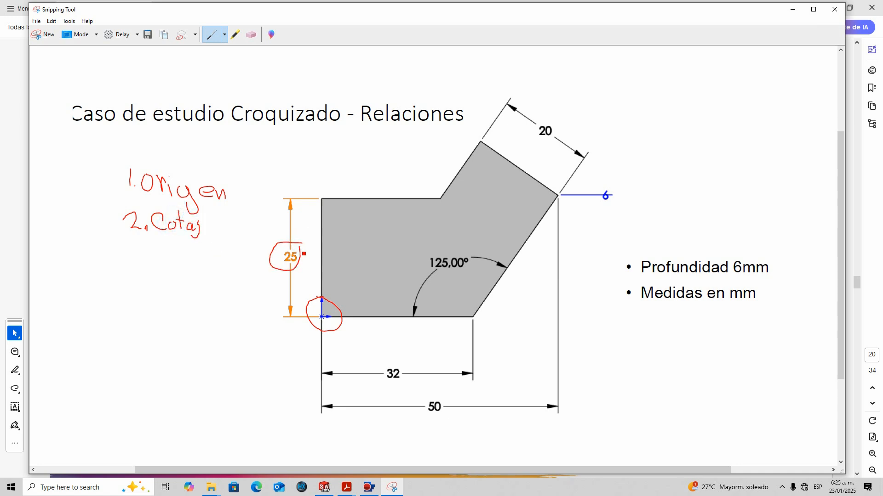
click(545, 122)
drag(735, 273, 758, 272)
Write "Relación" below "2. Cotas", and mark the two slanted edges together with their 20 dimension in red
mouse_move(137, 244)
mouse_down()
mouse_move(138, 262)
mouse_move(138, 253)
mouse_move(148, 263)
mouse_move(206, 264)
mouse_move(206, 247)
mouse_move(240, 264)
mouse_move(219, 246)
mouse_up()
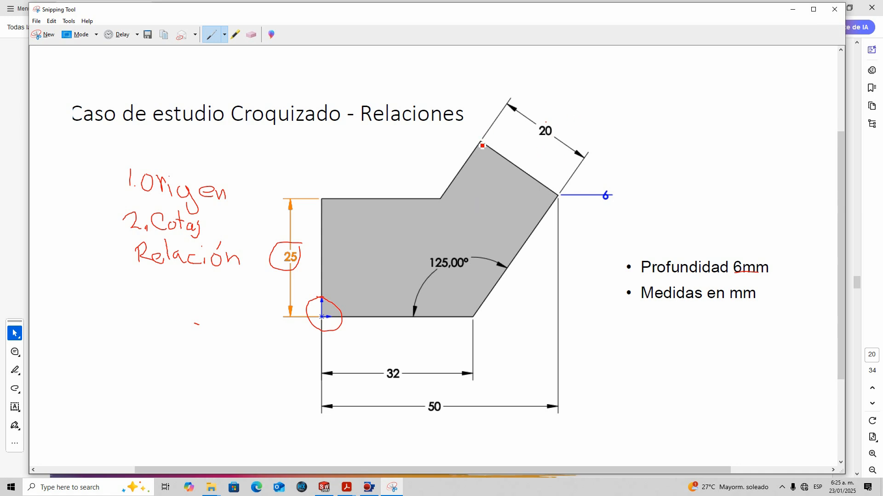
drag(481, 142, 486, 133)
drag(528, 239, 542, 214)
drag(455, 182, 470, 168)
mouse_move(548, 119)
mouse_down()
mouse_move(529, 149)
mouse_move(547, 118)
mouse_up()
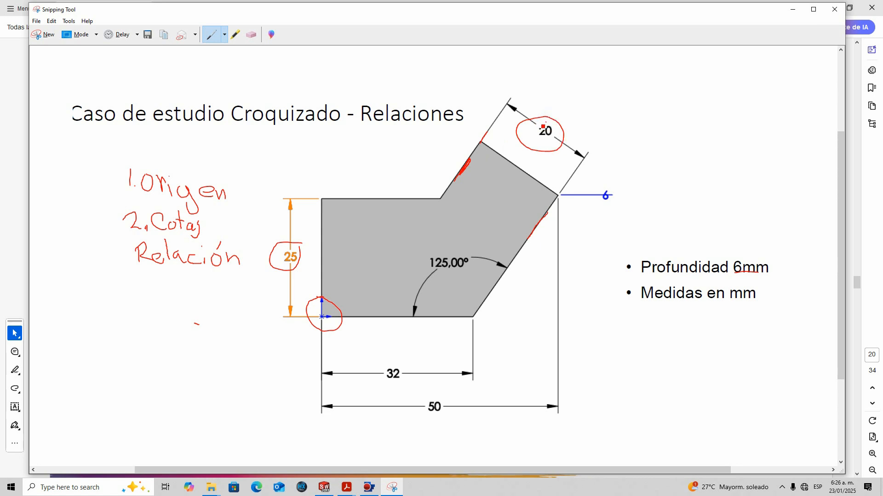
Draw relation marks on the profile: parallel on both slanted edges, vertical, coincident at the origin, and horizontal on the lower and upper edges
drag(444, 157, 445, 165)
drag(529, 213, 531, 225)
drag(329, 241, 329, 264)
mouse_move(328, 298)
mouse_down()
mouse_move(304, 309)
mouse_move(342, 325)
mouse_move(328, 313)
mouse_move(315, 339)
mouse_up()
drag(380, 311, 405, 312)
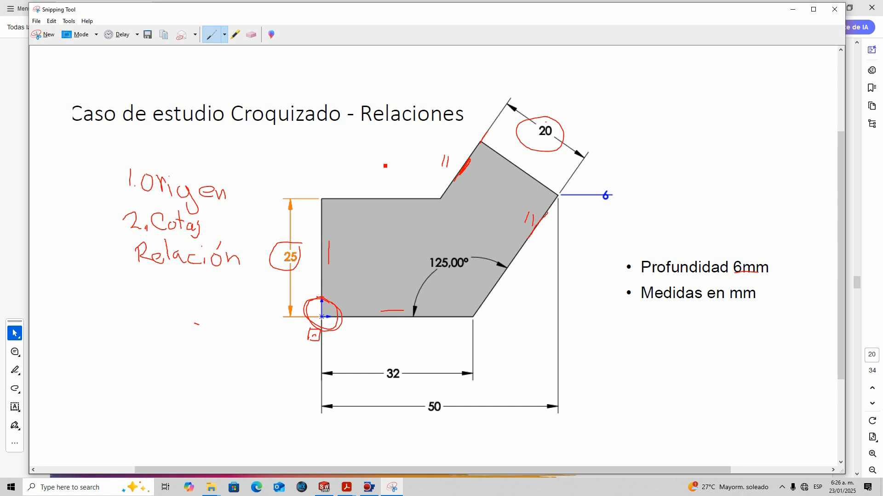
drag(380, 193, 402, 194)
Write "azul" below the list and draw arrows from it to "2. Cotas" and "Relación"
click(91, 314)
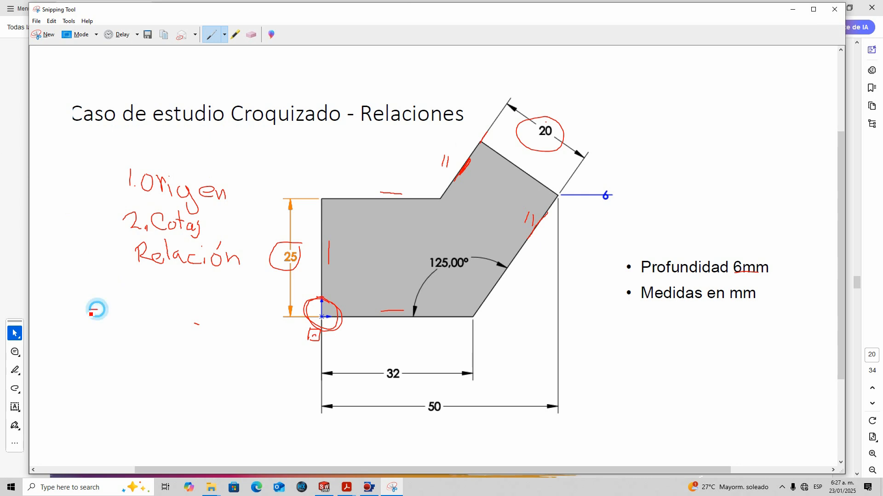
drag(91, 314, 116, 323)
mouse_move(120, 311)
mouse_down()
mouse_move(128, 321)
mouse_move(134, 311)
mouse_move(144, 317)
mouse_up()
mouse_move(109, 291)
mouse_down()
mouse_move(89, 253)
mouse_move(99, 235)
mouse_move(122, 230)
mouse_move(111, 264)
mouse_move(122, 260)
mouse_up()
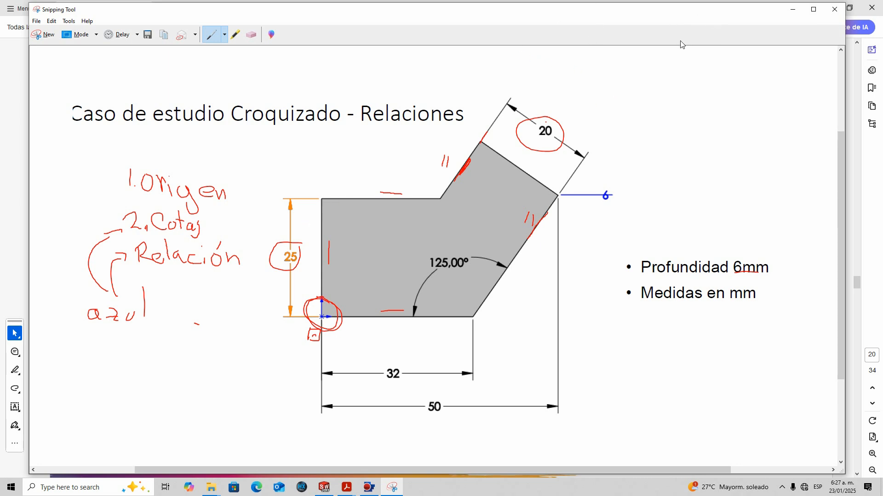
Minimize the snip and the PDF to return to SOLIDWORKS, and bring the annotated snip up over the sketch window
click(793, 10)
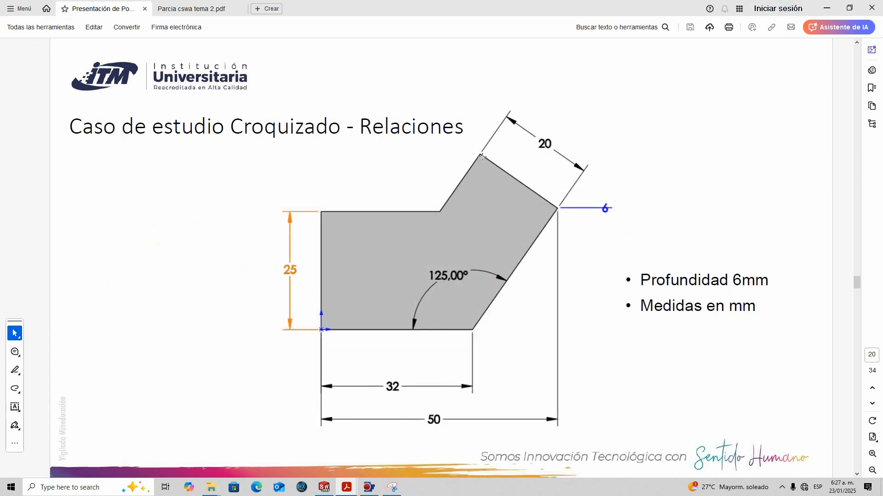
drag(643, 6, 669, 148)
click(797, 147)
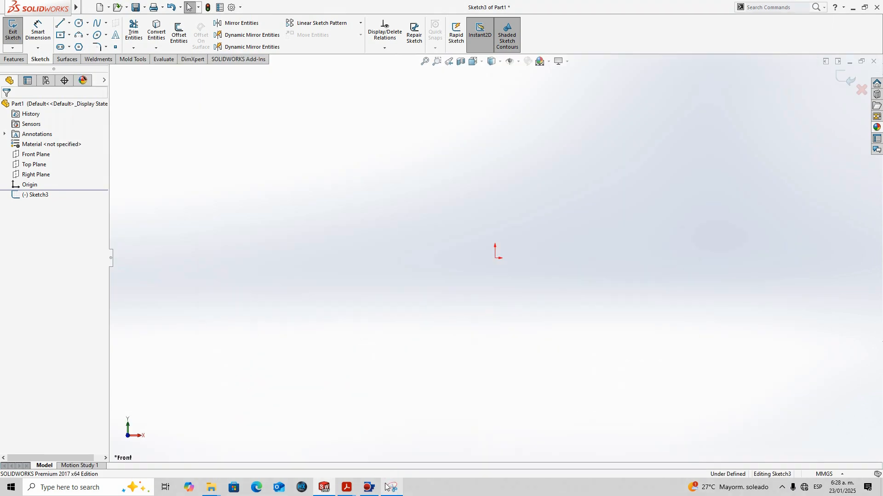
click(392, 487)
click(435, 19)
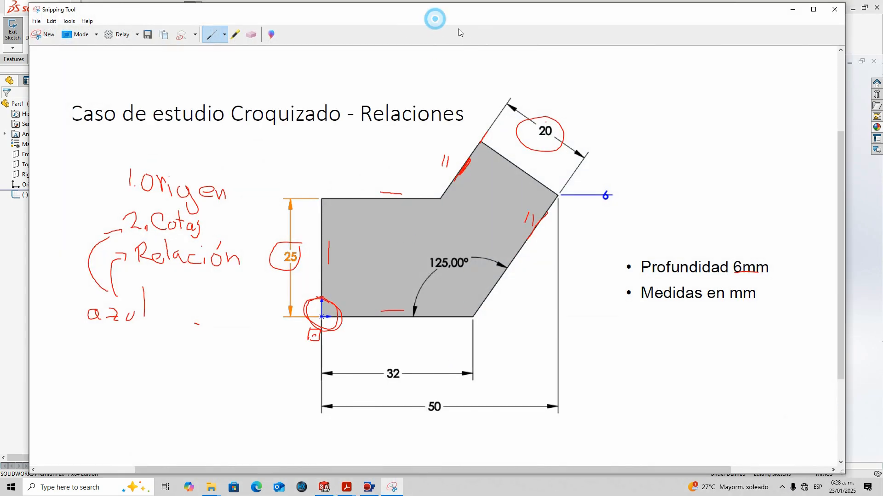
Arrange the annotated snip and the sketch window side by side, each filling half of the display
mouse_move(461, 17)
mouse_down()
mouse_move(534, 152)
mouse_move(633, 246)
mouse_move(457, 297)
mouse_move(881, 266)
mouse_up()
click(337, 166)
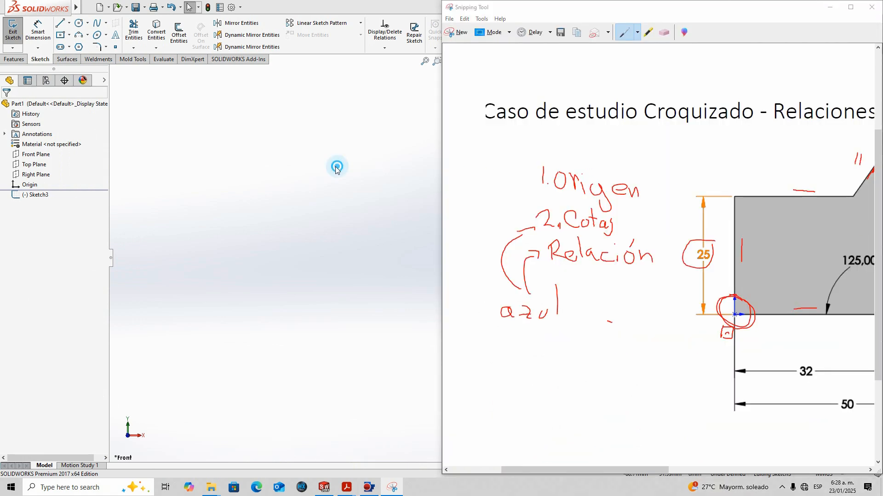
drag(384, 7, 1, 138)
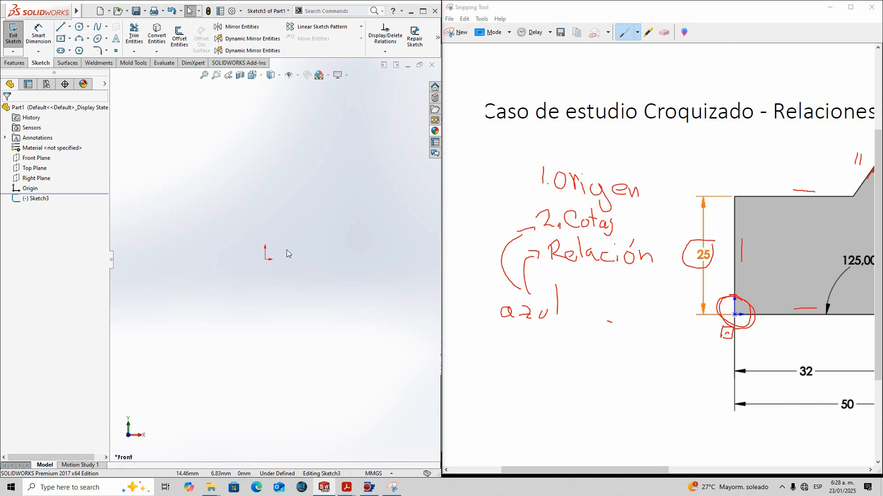
click(275, 222)
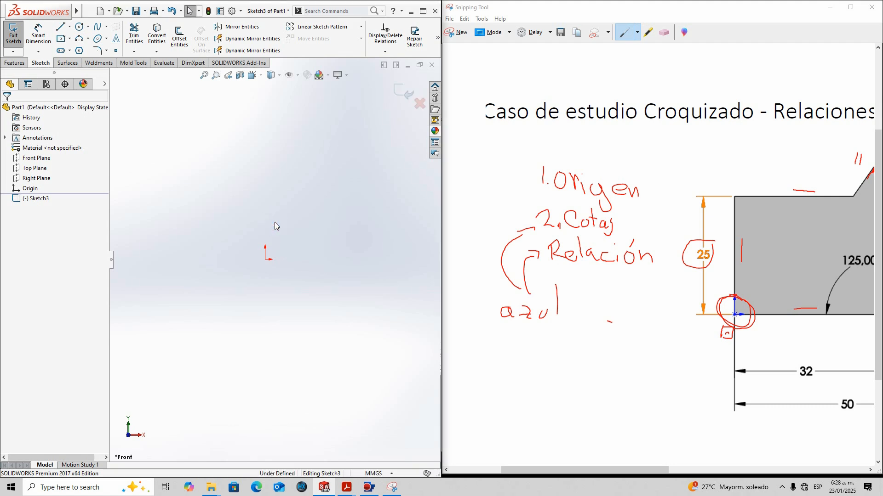
key(l)
key(Escape)
key(s)
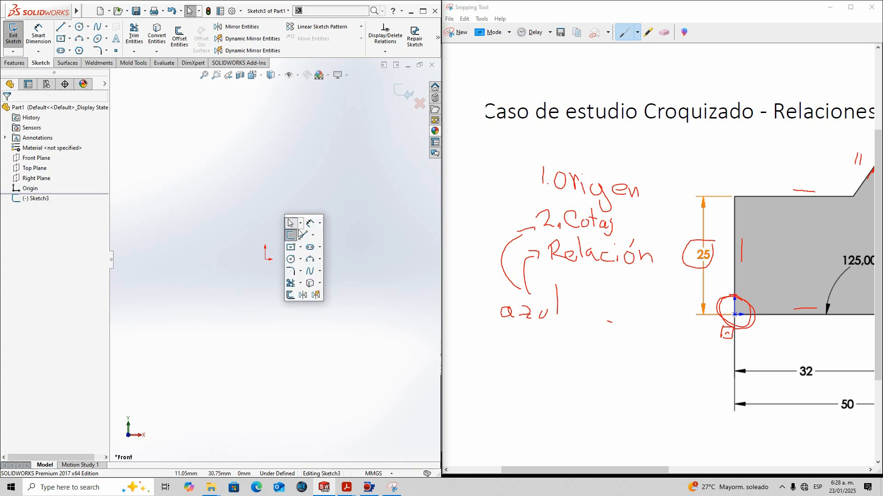
click(337, 245)
mouse_move(337, 245)
right_down()
mouse_move(337, 223)
mouse_move(341, 247)
mouse_move(322, 237)
mouse_move(342, 252)
mouse_move(330, 234)
mouse_move(332, 249)
mouse_move(338, 236)
mouse_move(320, 256)
mouse_move(321, 236)
mouse_move(341, 237)
mouse_move(329, 265)
mouse_move(331, 238)
mouse_move(338, 251)
right_up()
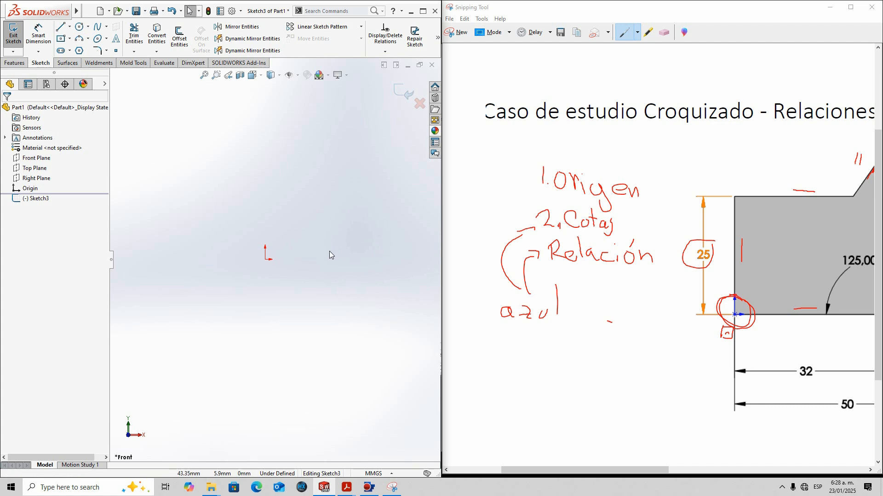
click(329, 251)
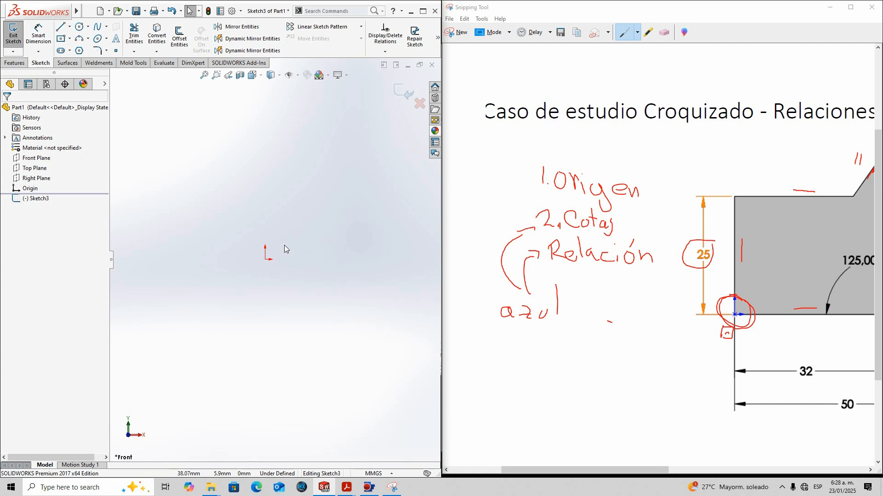
Bring the full profile of the snip into view and sketch the lower horizontal edge with the Line tool, starting at the origin
mouse_move(332, 251)
right_down()
mouse_move(284, 245)
mouse_move(317, 243)
mouse_move(328, 227)
right_up()
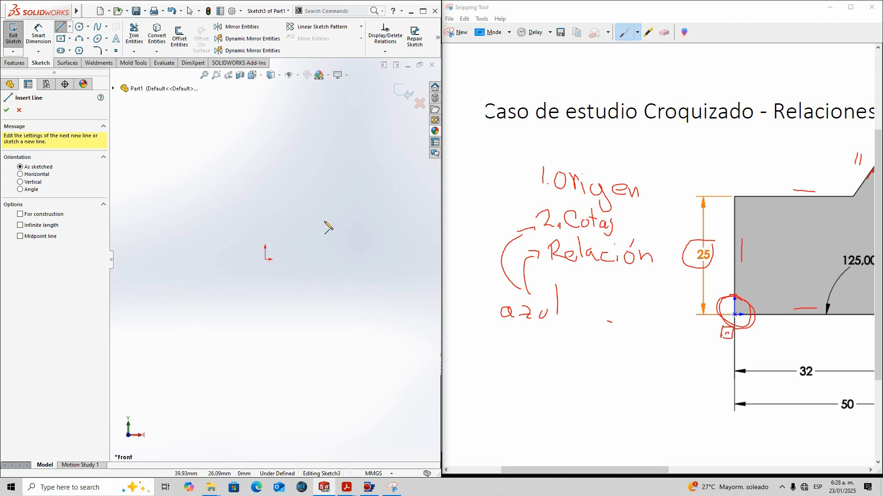
key(s)
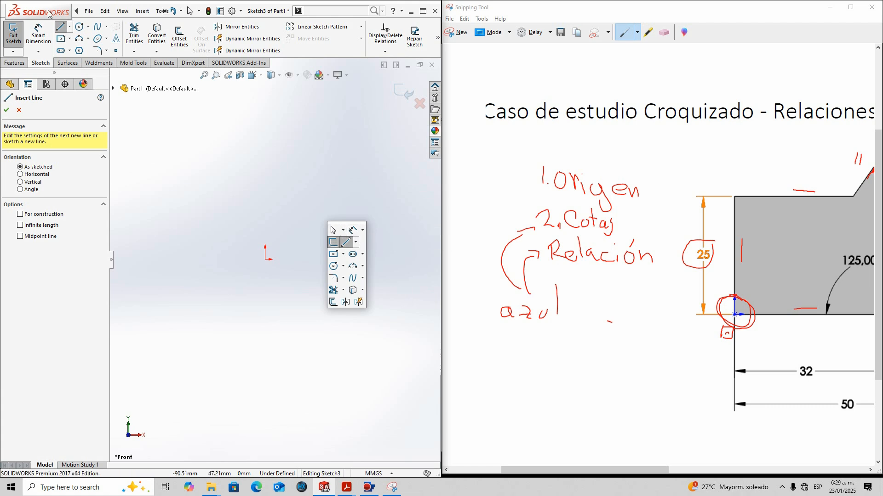
click(105, 11)
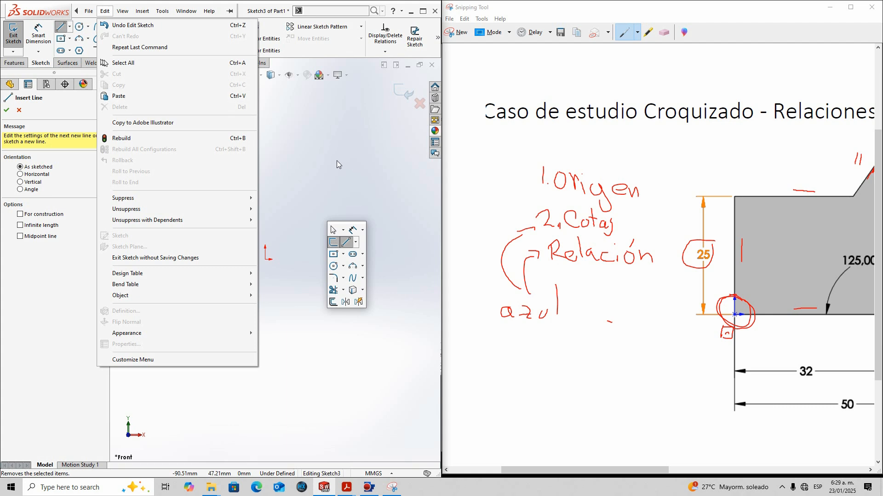
click(365, 210)
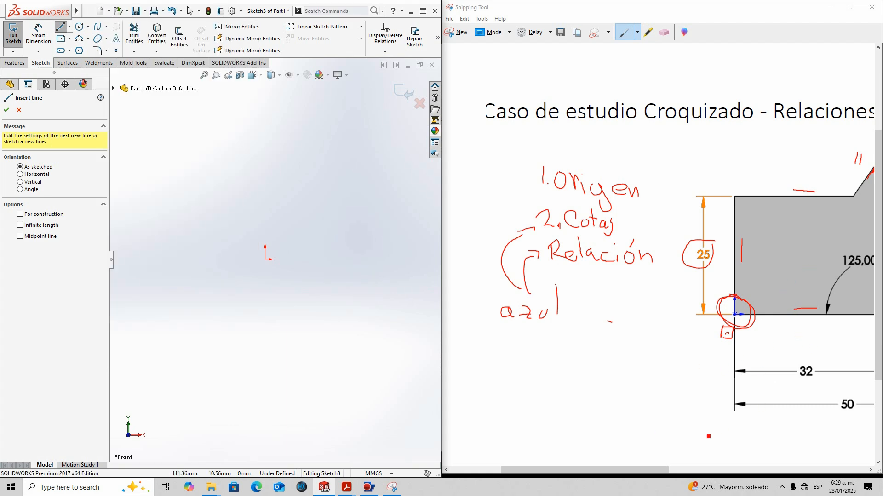
drag(667, 470, 737, 475)
right_drag(309, 256, 266, 256)
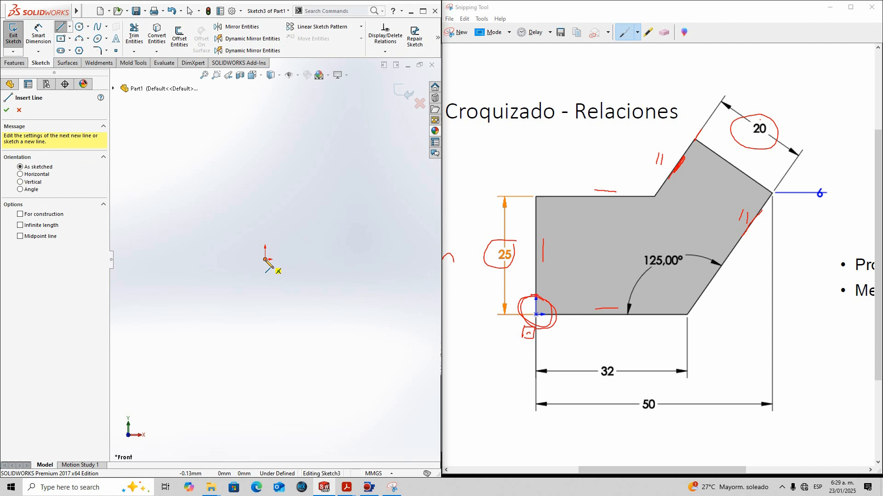
click(266, 260)
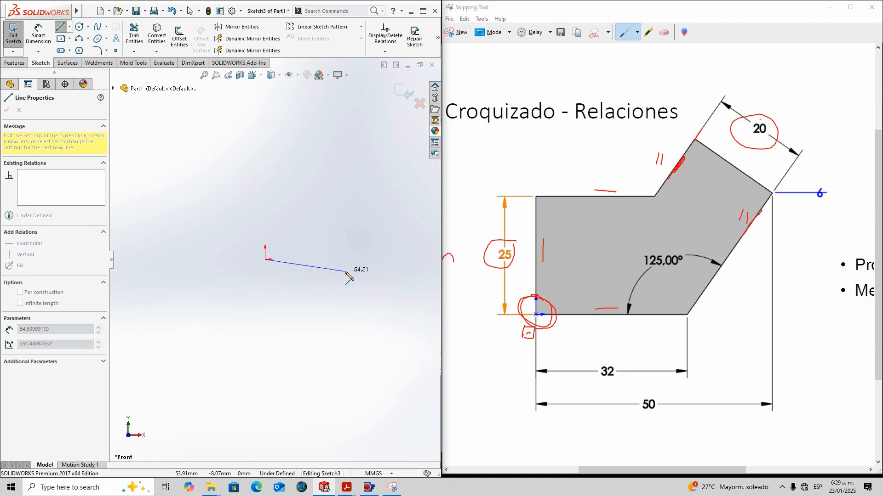
scroll(380, 237, down, 3)
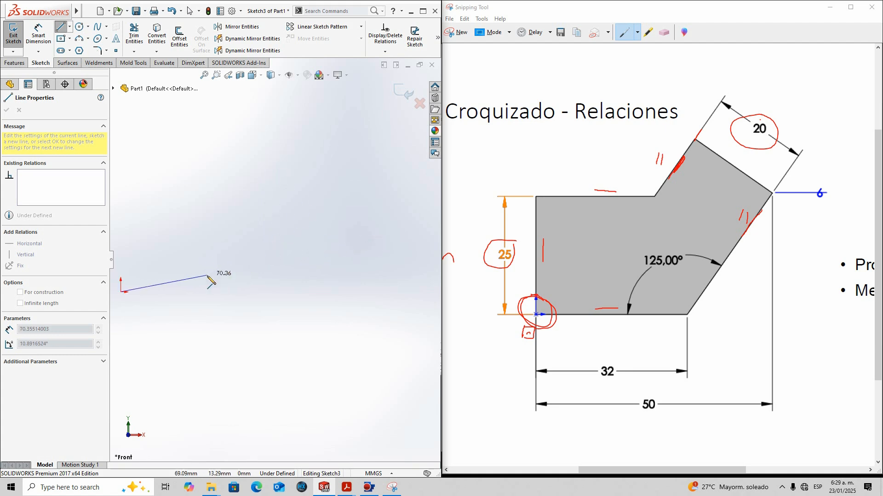
scroll(210, 275, up, 3)
scroll(173, 244, down, 2)
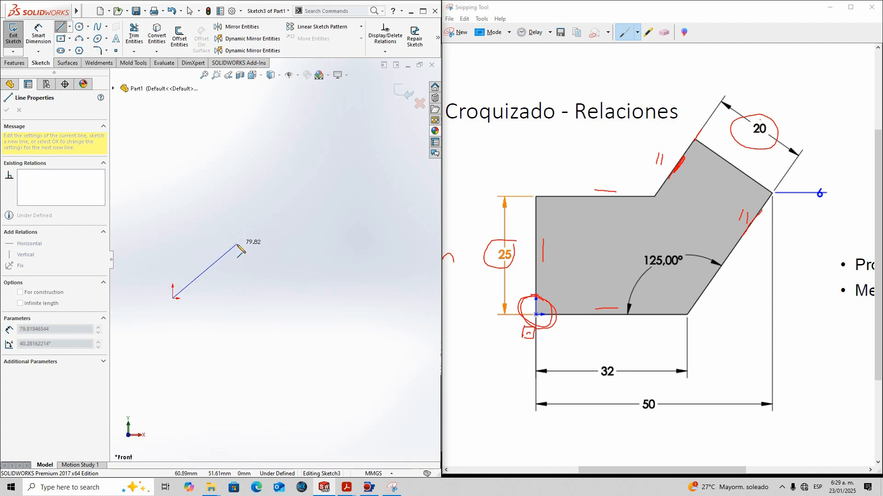
click(260, 299)
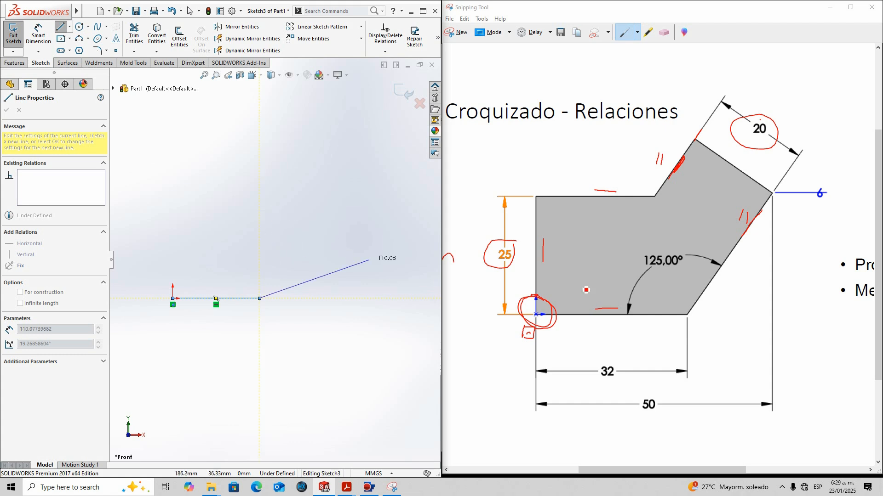
Mark the lower slanted edge on the snip and sketch the remaining five edges, closing at the origin with a vertical line about 80 mm long
drag(725, 240, 704, 243)
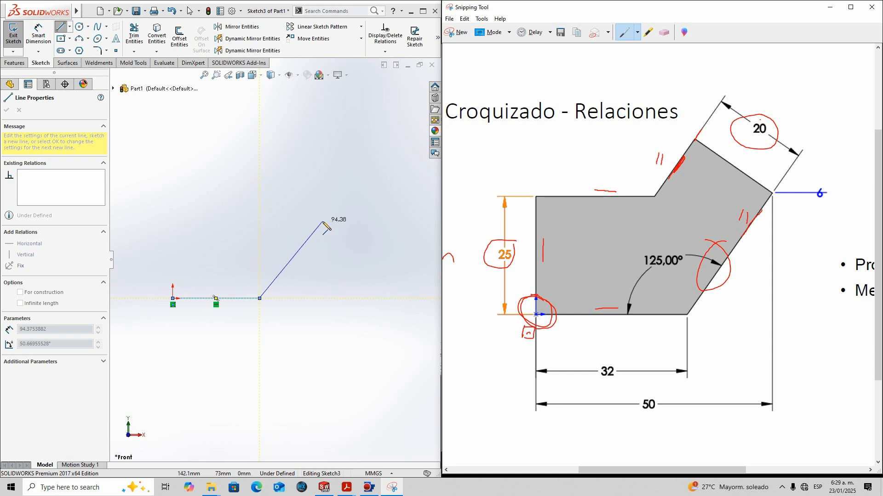
click(343, 225)
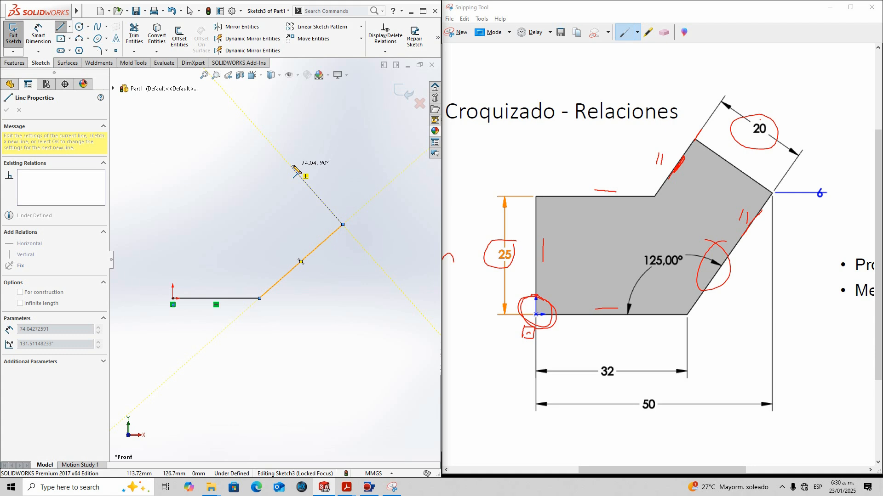
click(291, 167)
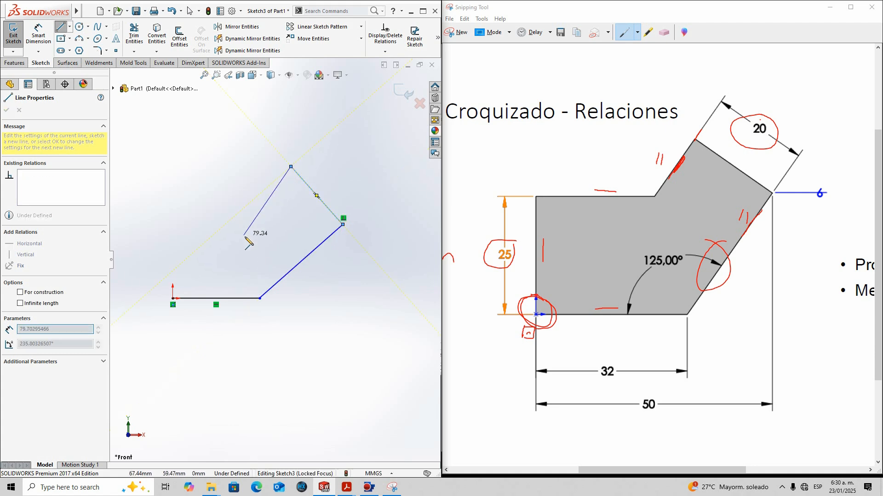
click(238, 214)
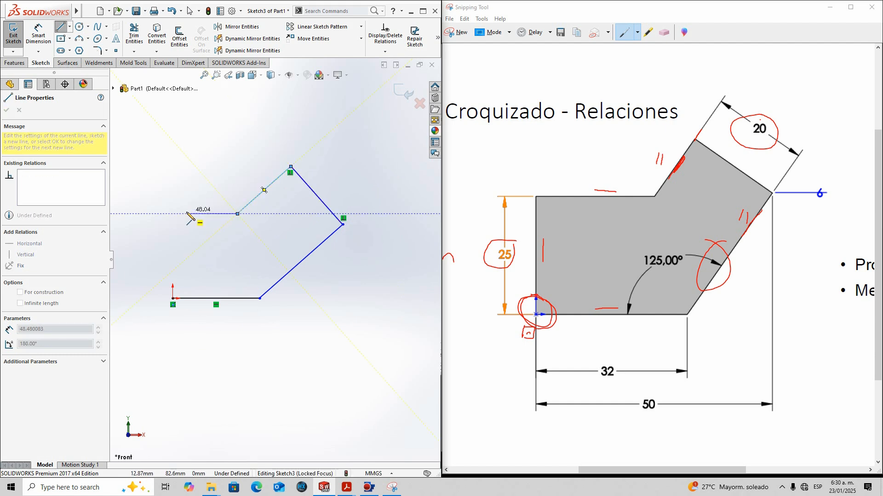
click(173, 213)
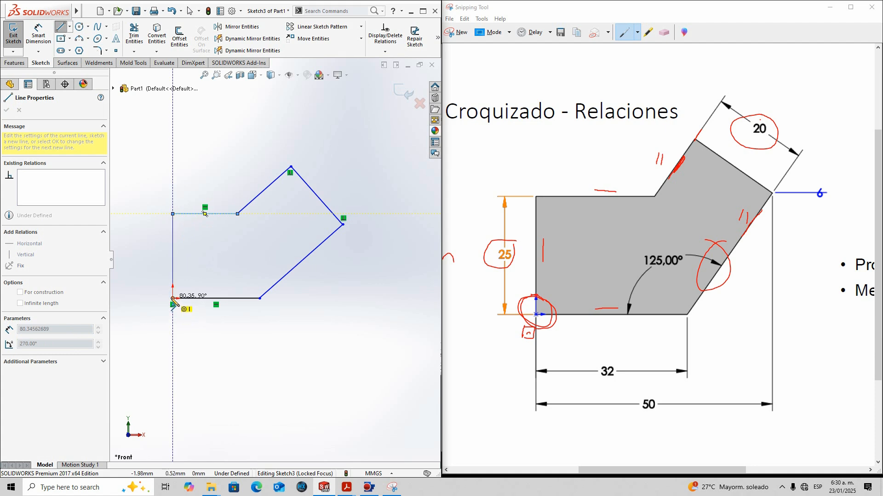
click(173, 299)
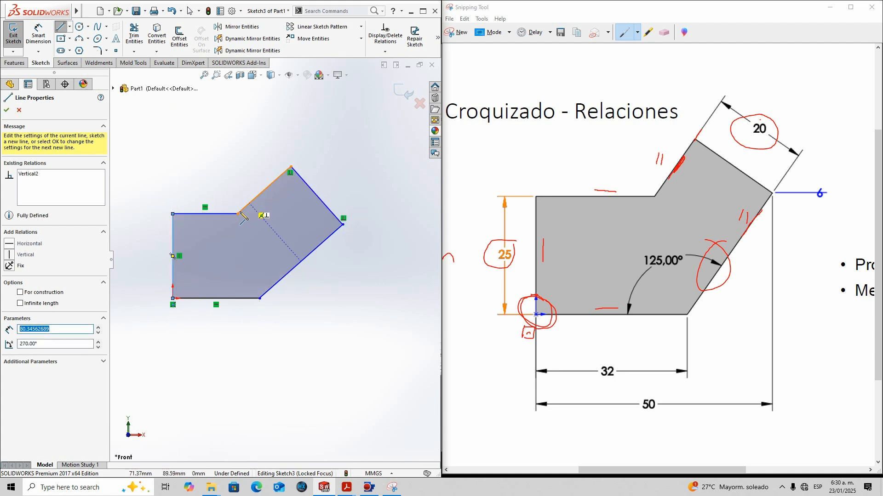
scroll(200, 275, down, 1)
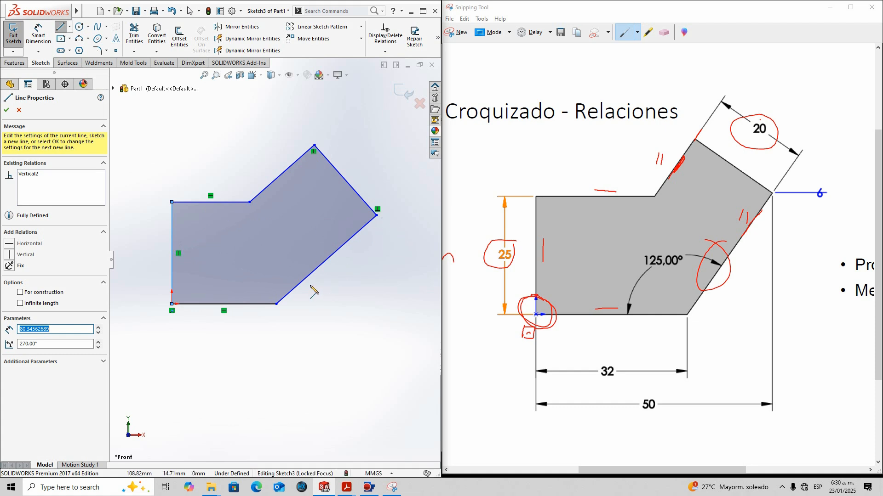
key(Escape)
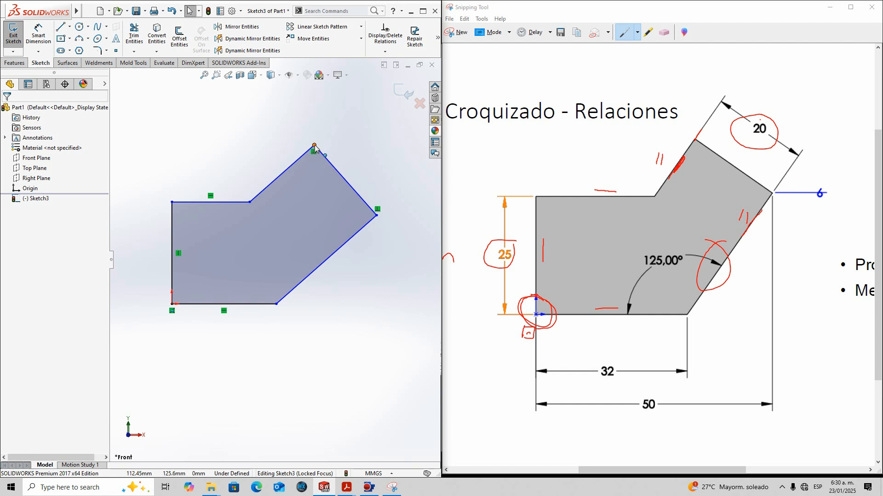
Delete all six lines of the sketched profile
scroll(216, 161, up, 1)
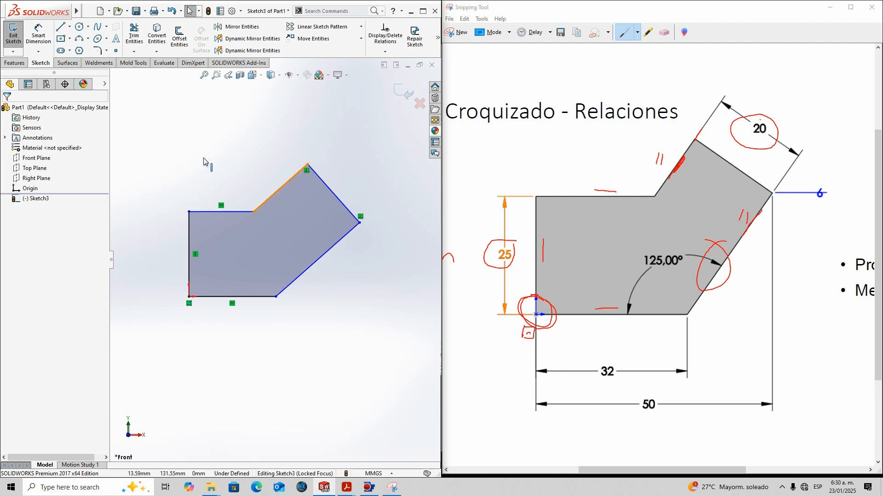
drag(145, 135, 387, 329)
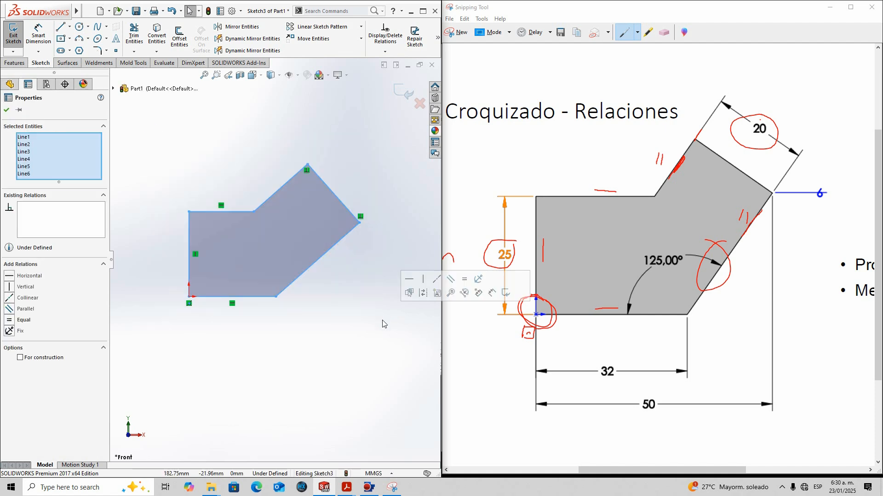
key(Delete)
Draw a corner rectangle from the origin, about 126 mm wide and 96 mm high
key(s)
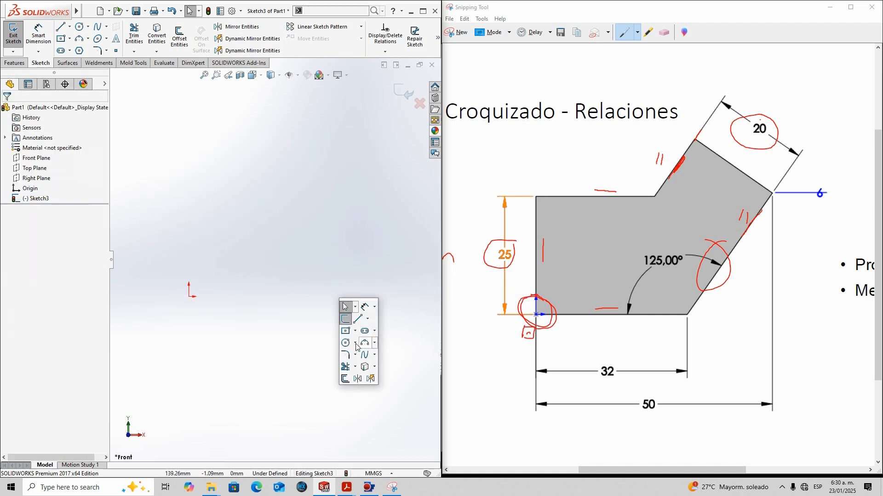
click(346, 331)
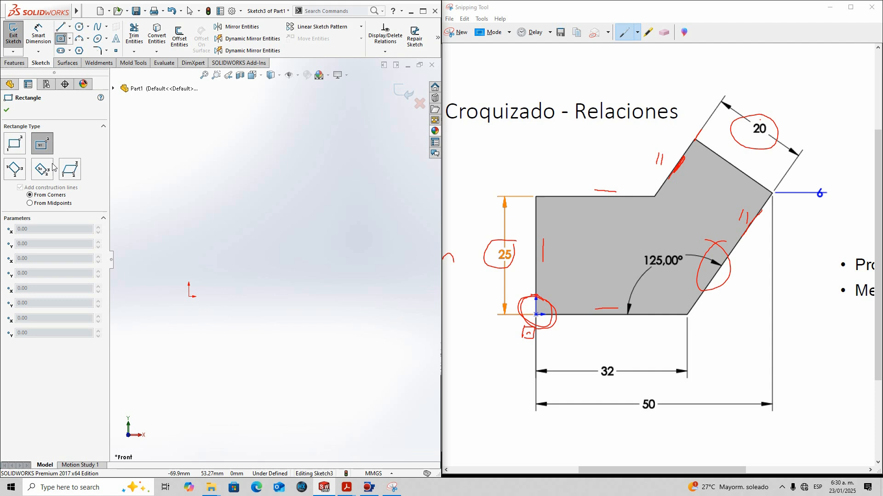
click(20, 148)
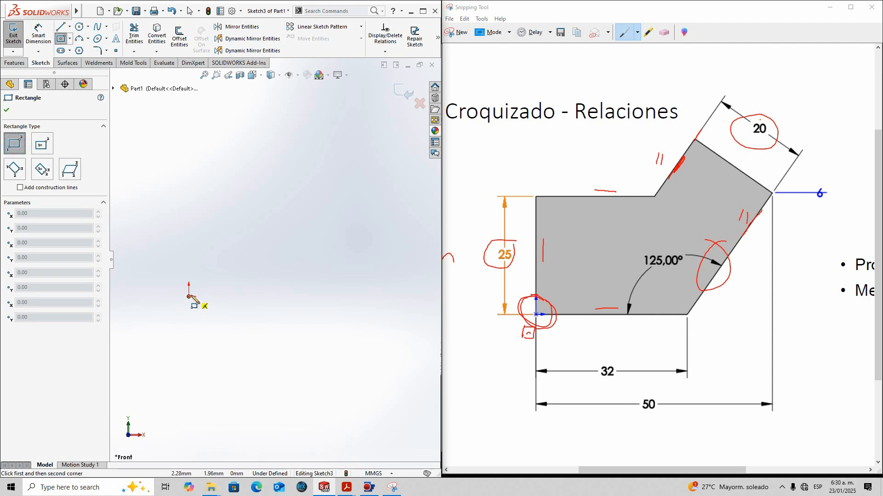
click(42, 151)
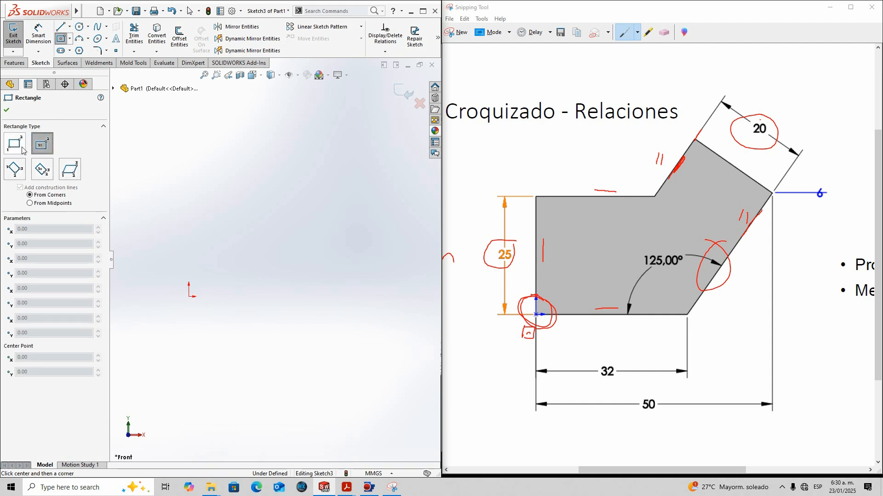
click(21, 150)
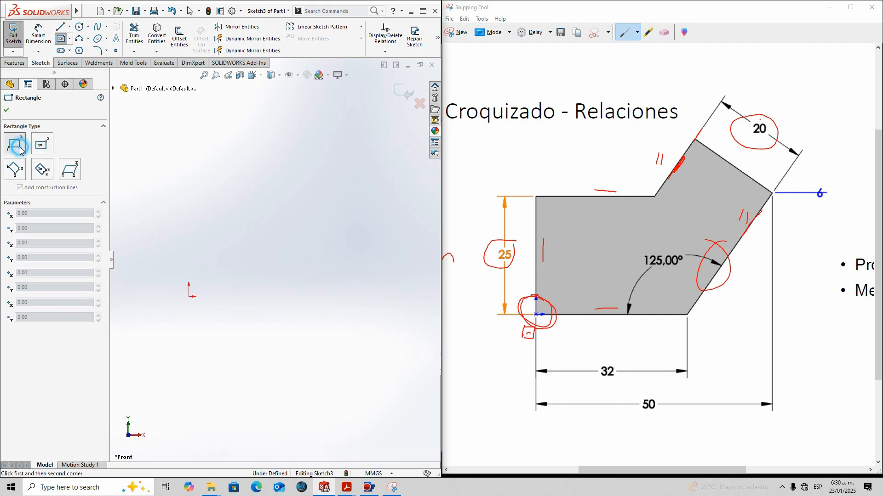
click(189, 297)
click(321, 195)
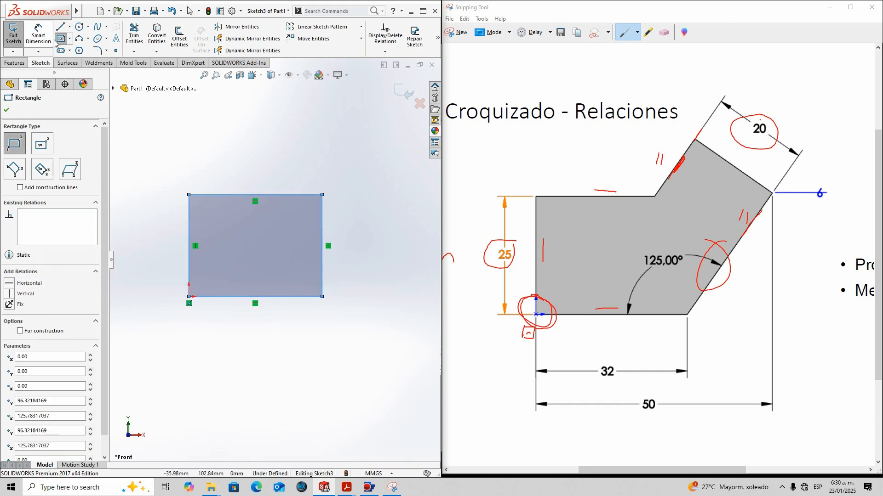
Sketch a slanted line from the rectangle's upper edge, a perpendicular line at its end, and a line about 129 mm long to the rectangle's lower corner
click(60, 26)
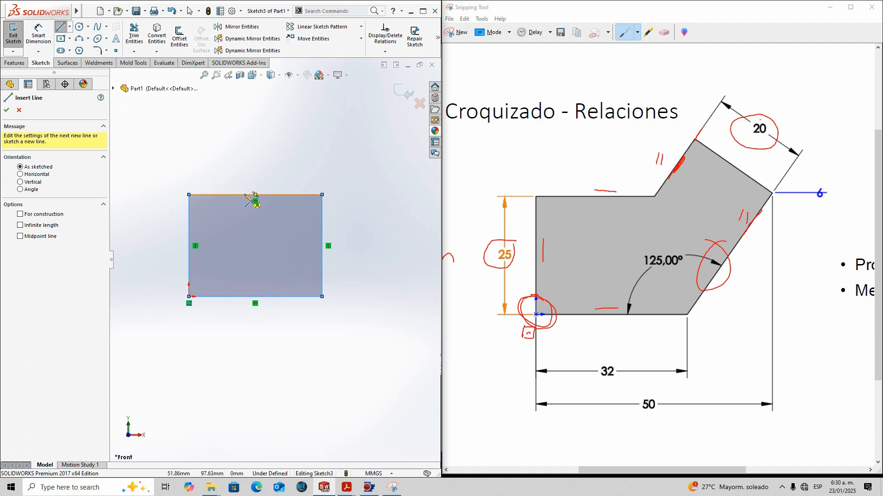
click(244, 194)
click(316, 112)
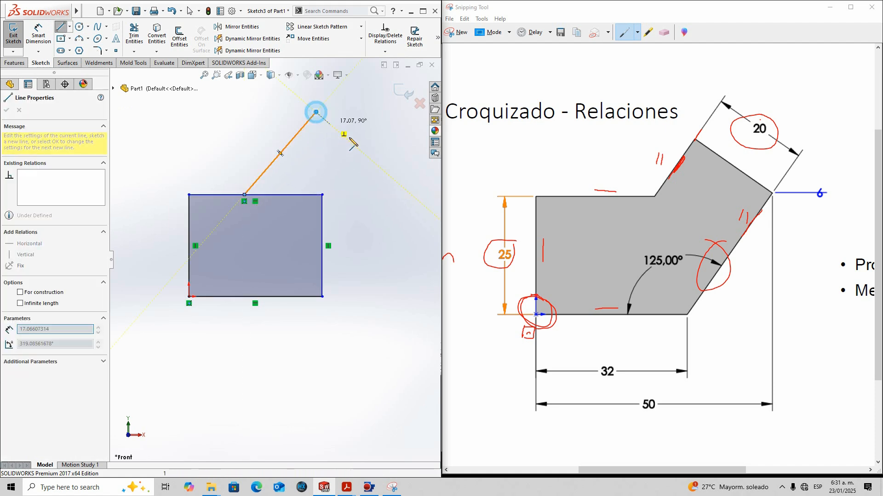
click(396, 183)
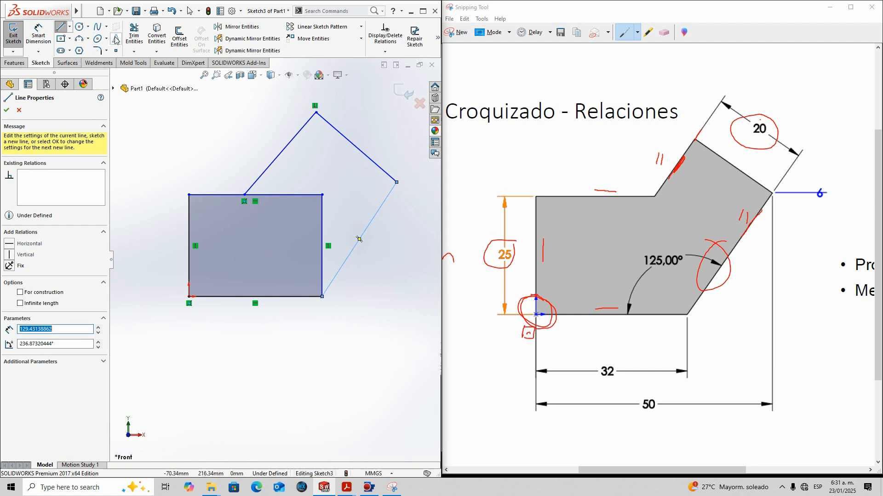
Trim away the rectangle's upper edge segment beyond the slanted line and its right vertical edge
click(133, 35)
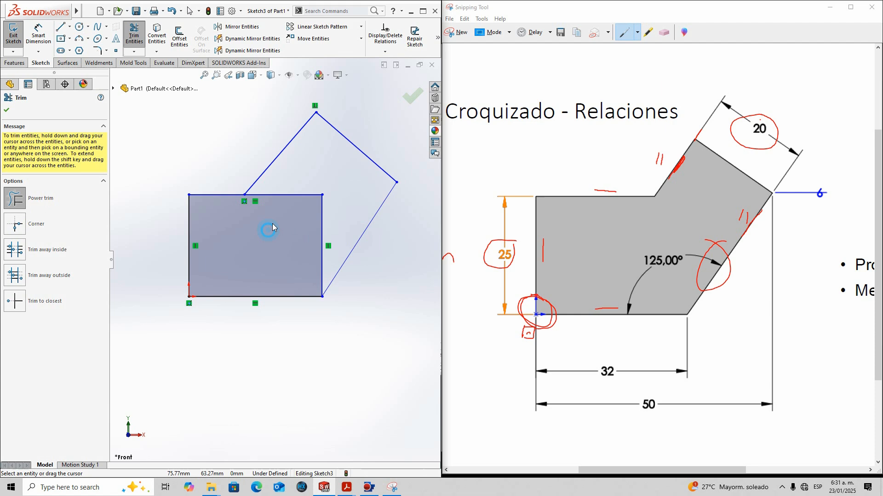
mouse_move(262, 229)
mouse_down()
mouse_move(309, 158)
mouse_move(251, 239)
mouse_move(281, 226)
mouse_up()
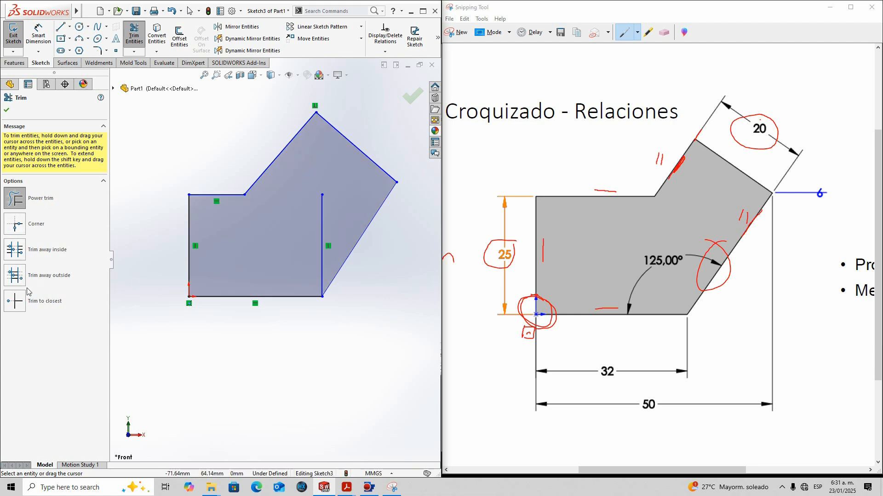
click(15, 299)
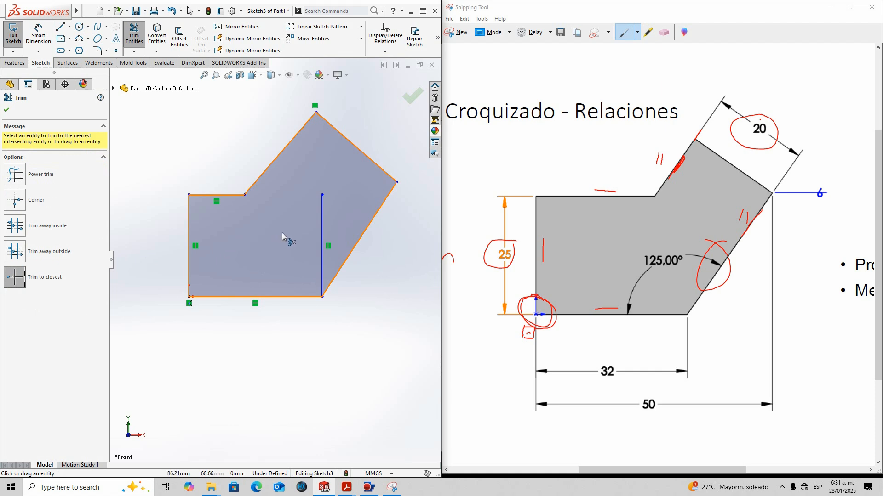
click(324, 215)
key(Escape)
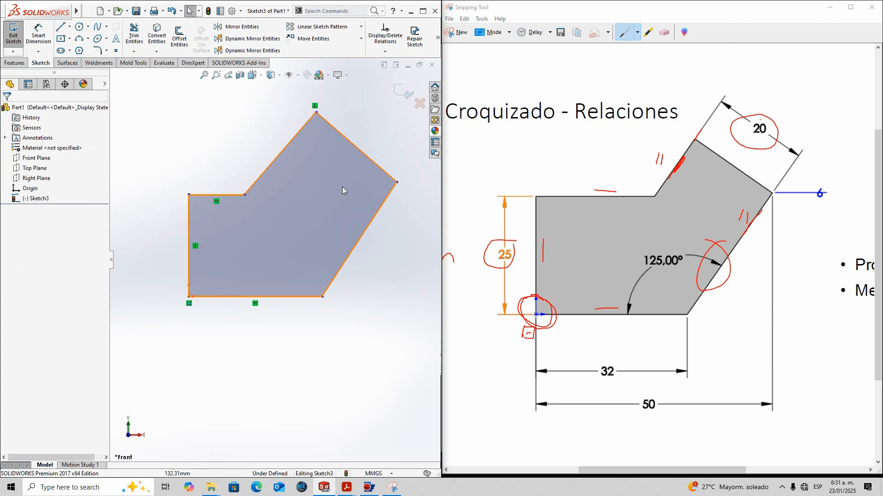
Reposition the profile's rightmost corner point to about X 190 mm, Y 115 mm
mouse_move(397, 183)
mouse_down()
mouse_move(420, 244)
mouse_move(347, 168)
mouse_move(388, 183)
mouse_move(393, 260)
mouse_move(386, 183)
mouse_move(350, 164)
mouse_move(402, 202)
mouse_move(367, 166)
mouse_move(394, 179)
mouse_up()
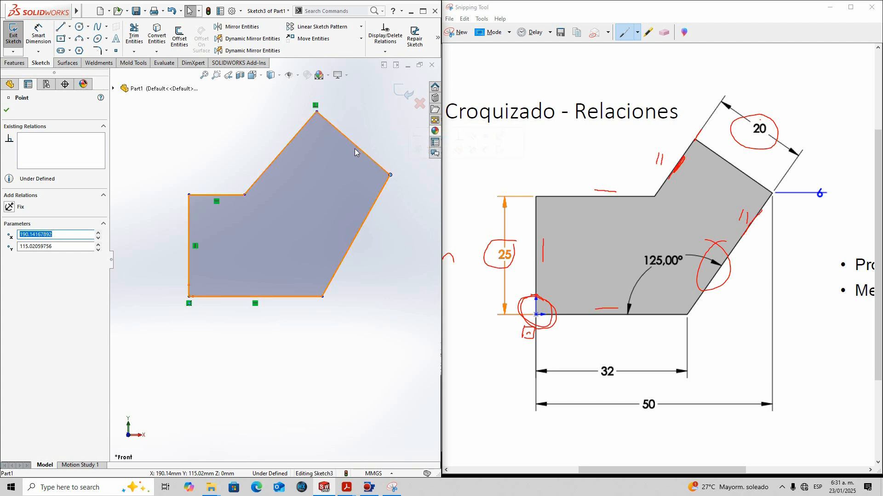
scroll(355, 148, down, 1)
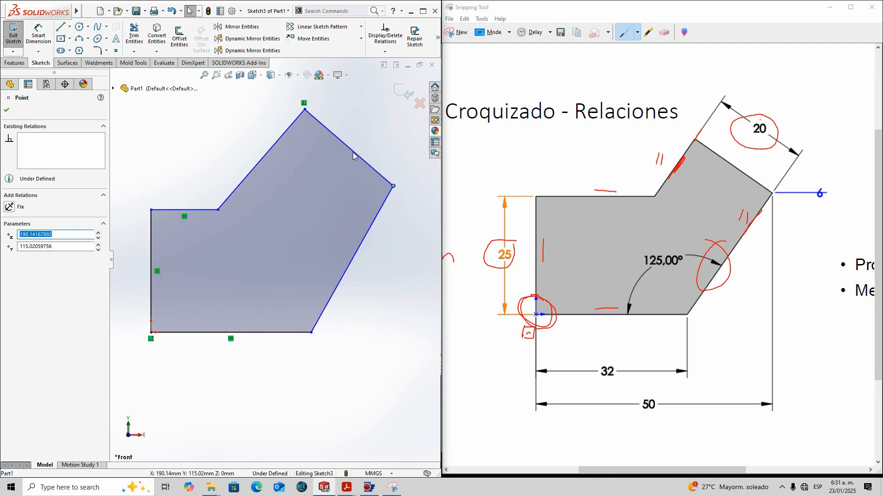
click(343, 192)
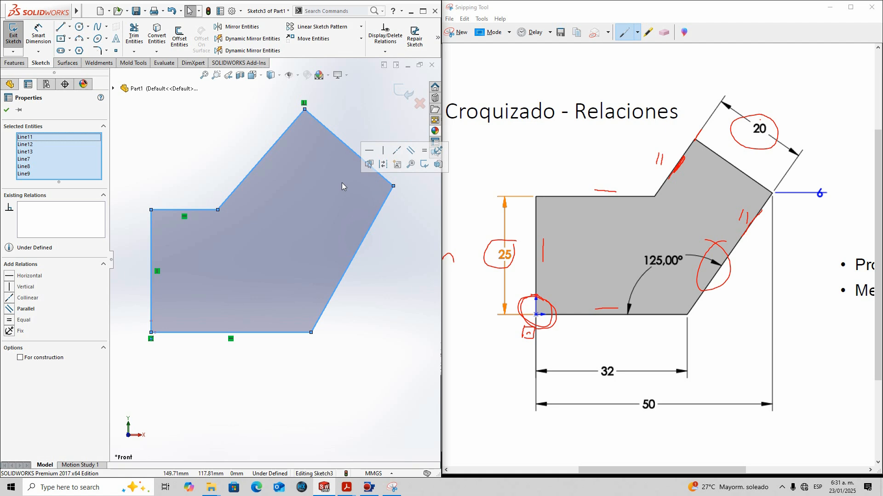
scroll(363, 196, up, 3)
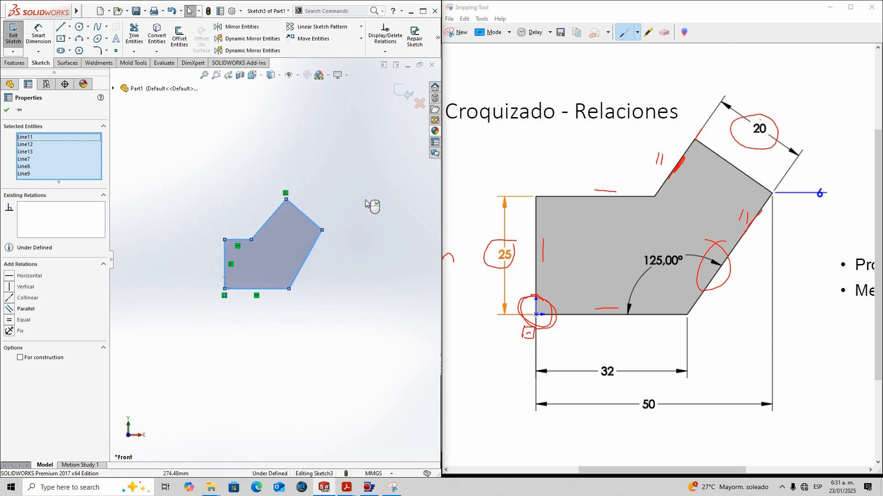
click(347, 242)
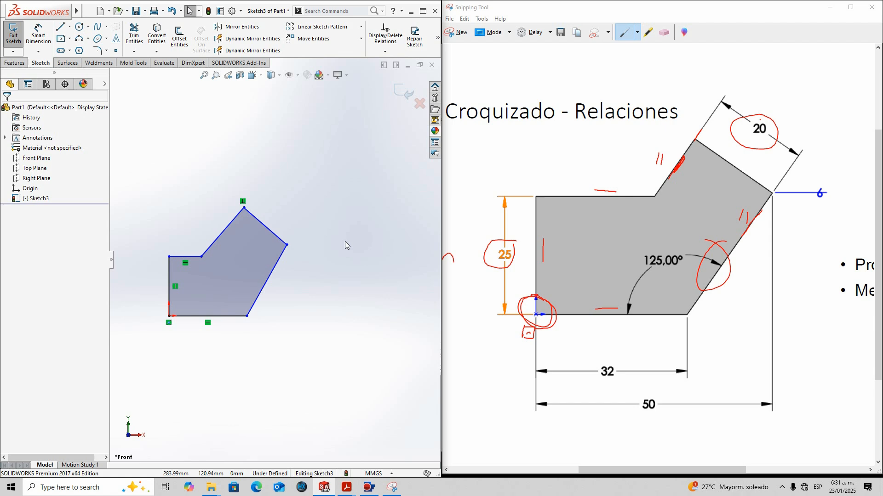
Sketch a horizontal base line beside the existing profile, a slanted line rising from its right end, and an angled line back toward the upper left
key(l)
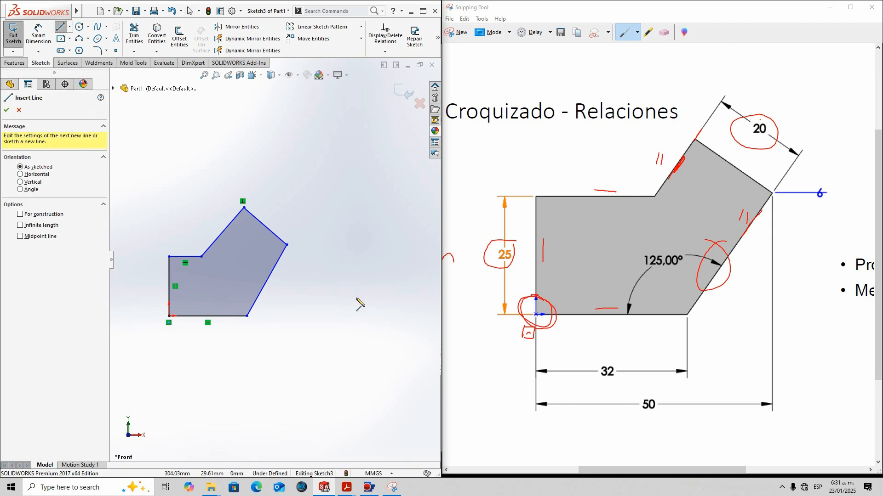
click(325, 300)
click(397, 301)
click(424, 252)
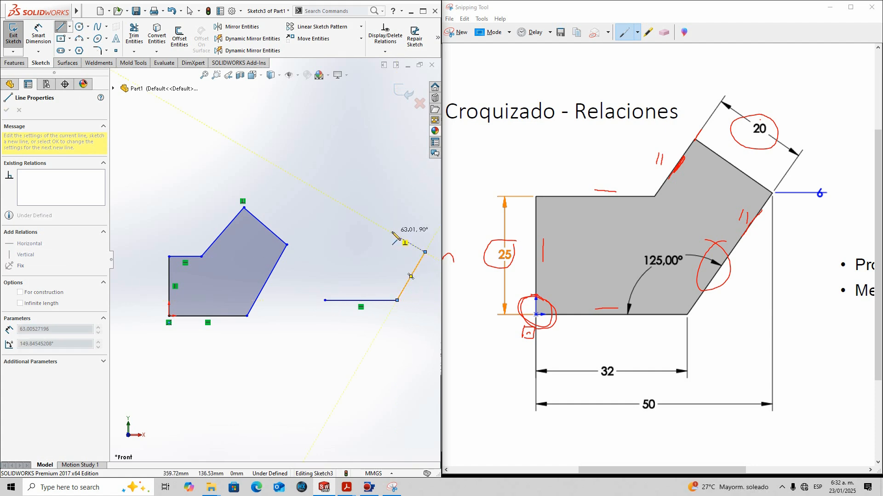
scroll(405, 244, down, 5)
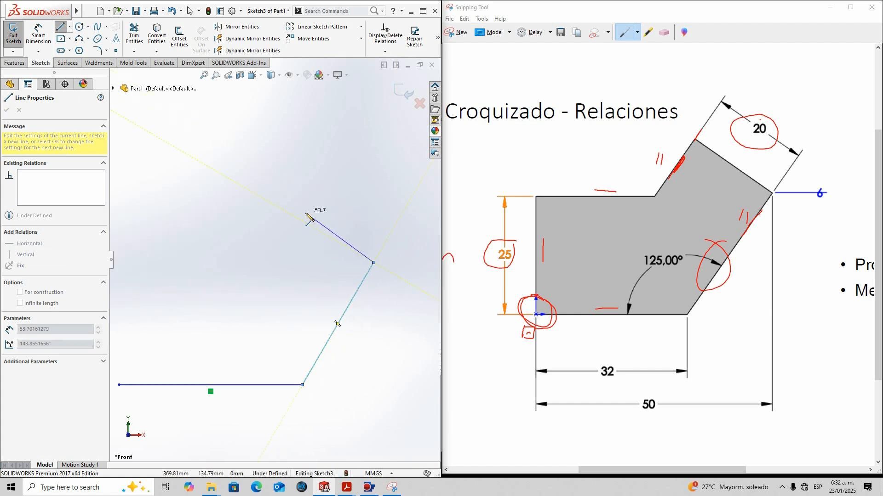
click(302, 207)
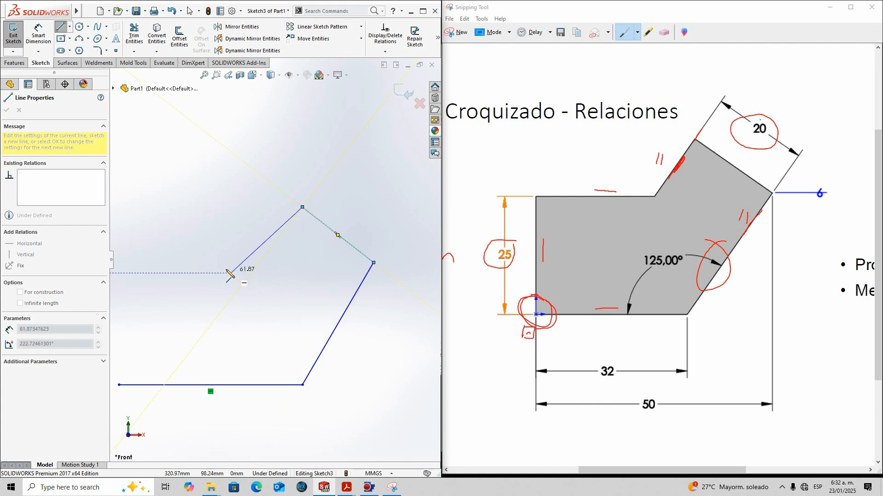
Close the second profile with a descending slanted line, a horizontal line about 92 mm long and a vertical line about 58 mm long
click(263, 293)
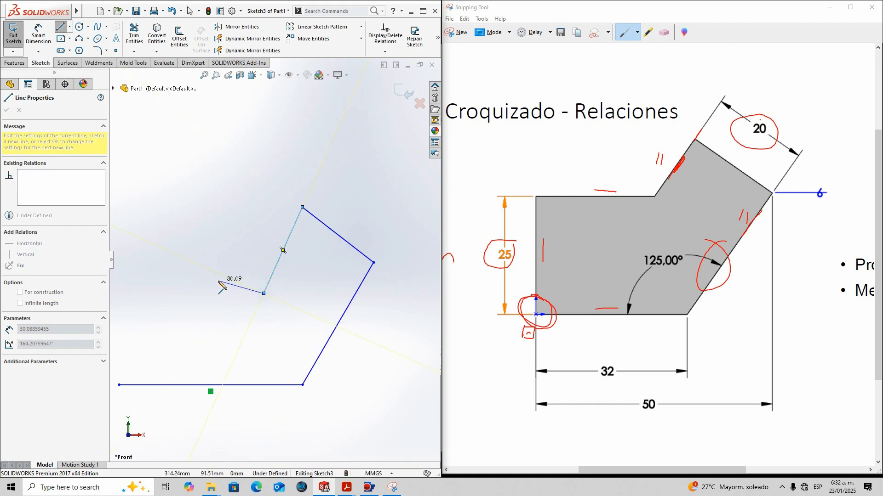
scroll(274, 260, up, 4)
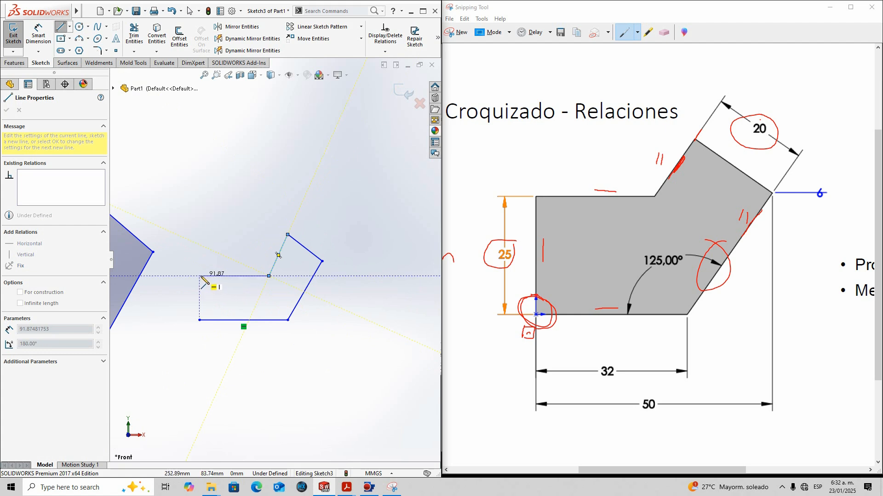
click(199, 320)
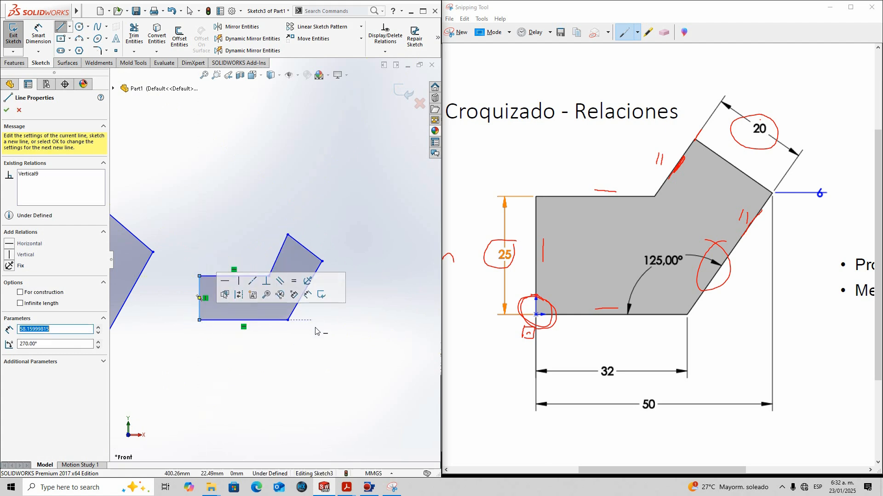
scroll(322, 333, down, 1)
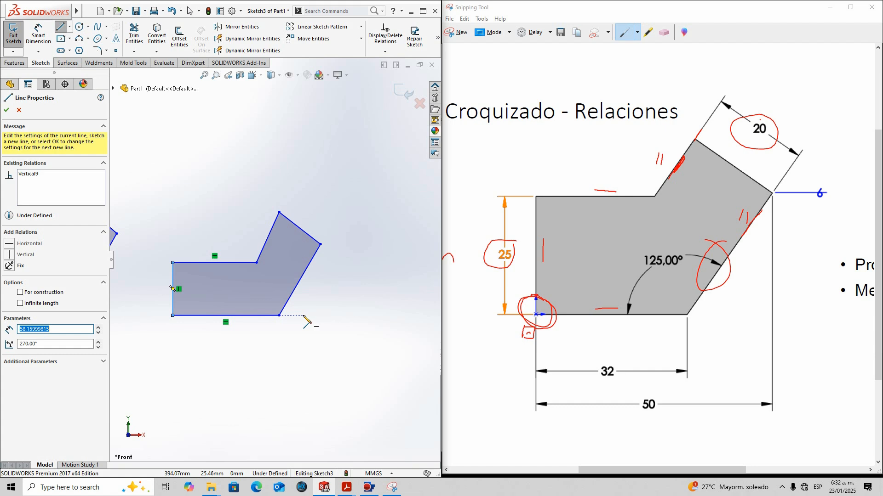
scroll(321, 301, down, 2)
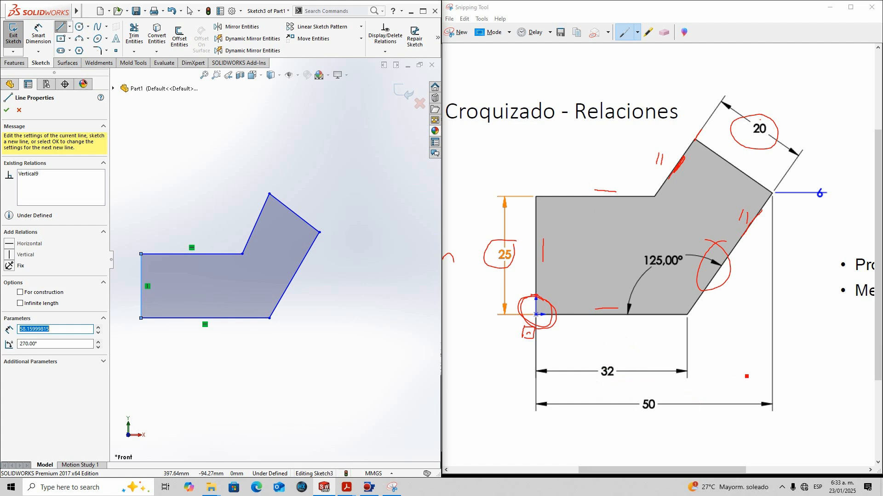
Mark the horizontal distance between the base's right end and the rightmost corner on the snip and label it 18
click(685, 315)
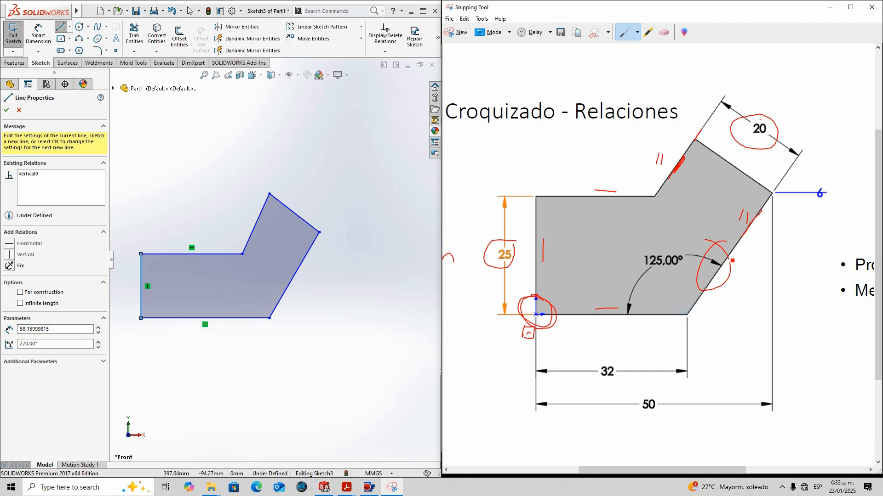
click(772, 197)
drag(773, 198, 769, 338)
mouse_move(686, 316)
mouse_down()
mouse_move(688, 348)
mouse_move(781, 343)
mouse_move(758, 347)
mouse_up()
mouse_move(706, 334)
mouse_down()
mouse_move(705, 346)
mouse_move(740, 363)
mouse_up()
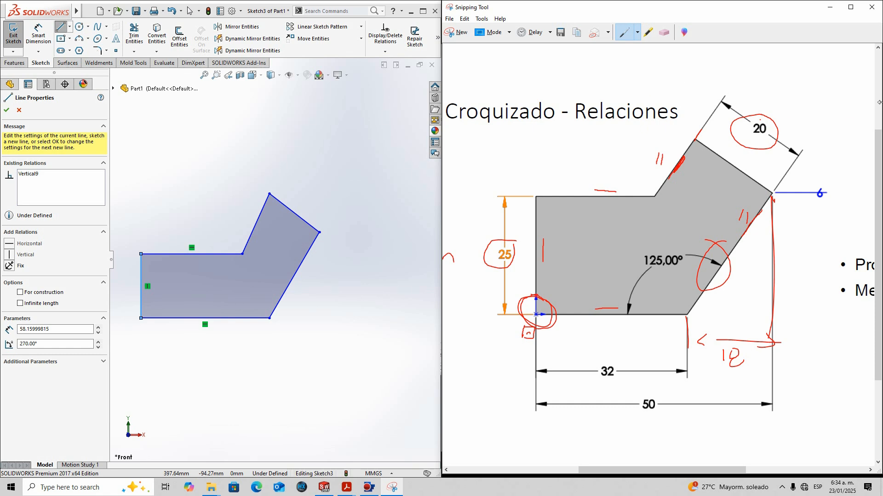
Erase all red pen annotations from the drawing snip
click(664, 32)
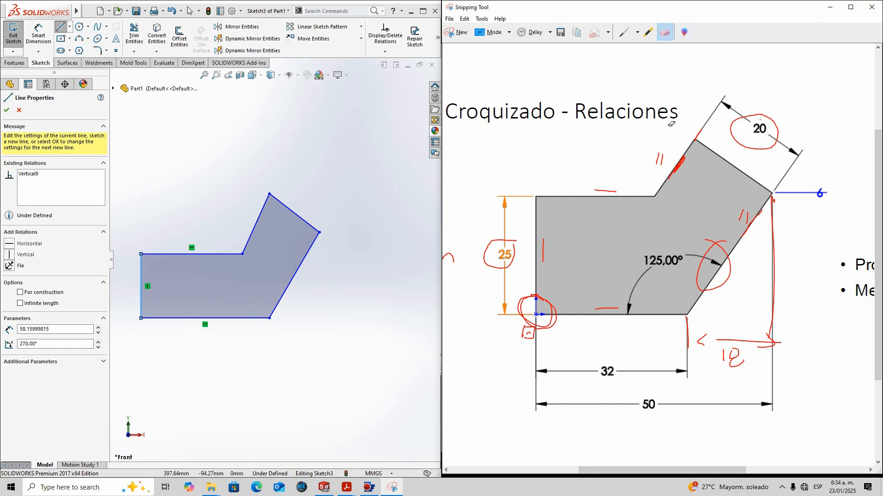
mouse_move(663, 159)
mouse_down()
mouse_move(696, 175)
mouse_move(604, 188)
mouse_move(539, 244)
mouse_move(512, 252)
mouse_move(537, 323)
mouse_move(612, 312)
mouse_move(529, 329)
mouse_move(686, 331)
mouse_move(750, 353)
mouse_move(754, 365)
mouse_move(702, 337)
mouse_move(720, 239)
mouse_move(811, 277)
mouse_move(749, 215)
mouse_move(779, 200)
mouse_move(747, 111)
mouse_move(555, 256)
mouse_move(477, 277)
mouse_move(453, 263)
mouse_up()
right_click(452, 263)
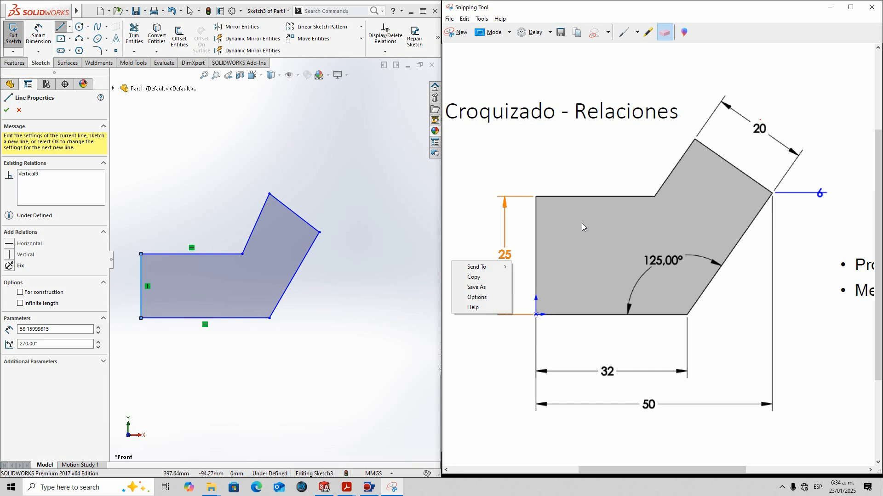
Sketch a separate vertical line about 65 mm long to the right of the second profile
click(386, 194)
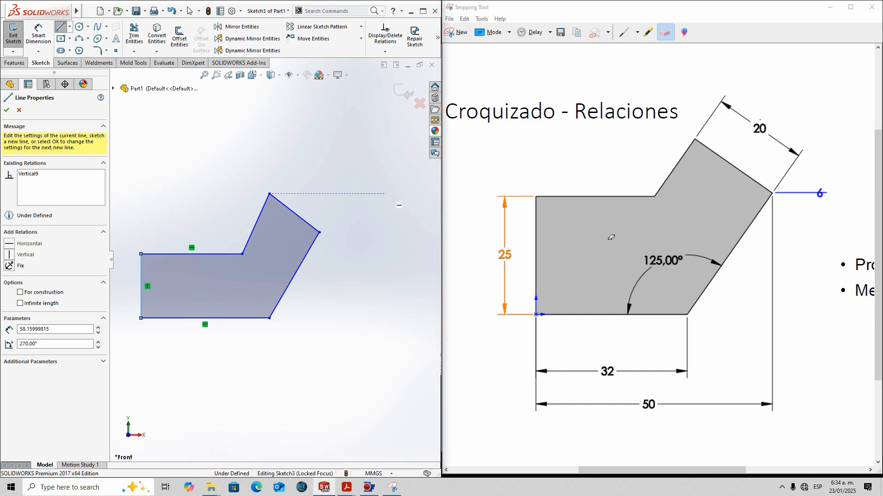
click(535, 301)
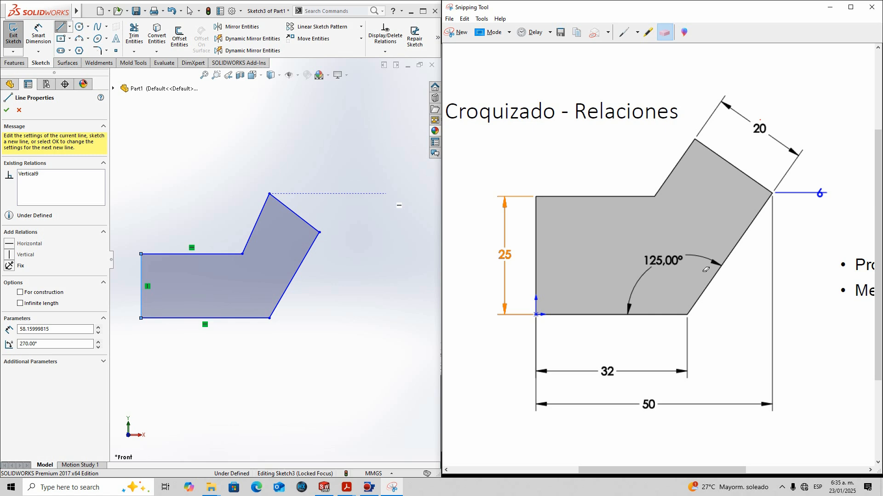
scroll(257, 183, up, 3)
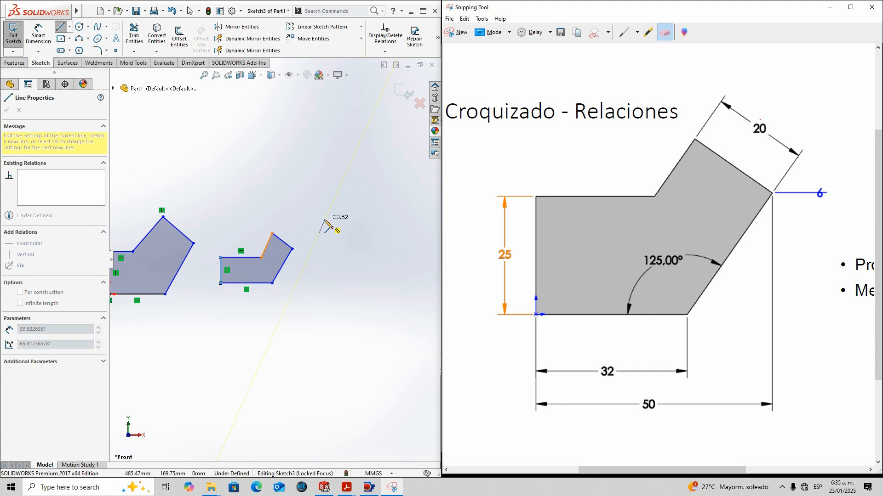
click(317, 205)
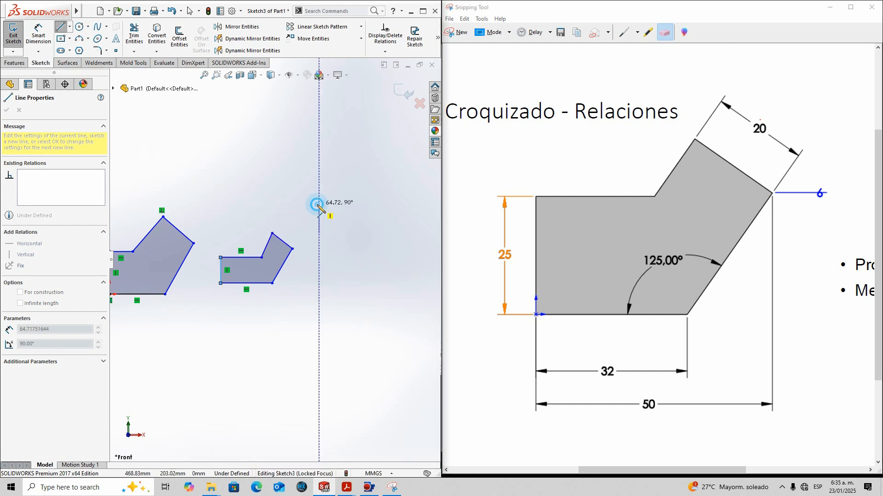
key(Escape)
Delete both sketched profiles and the separate vertical line
scroll(288, 219, up, 2)
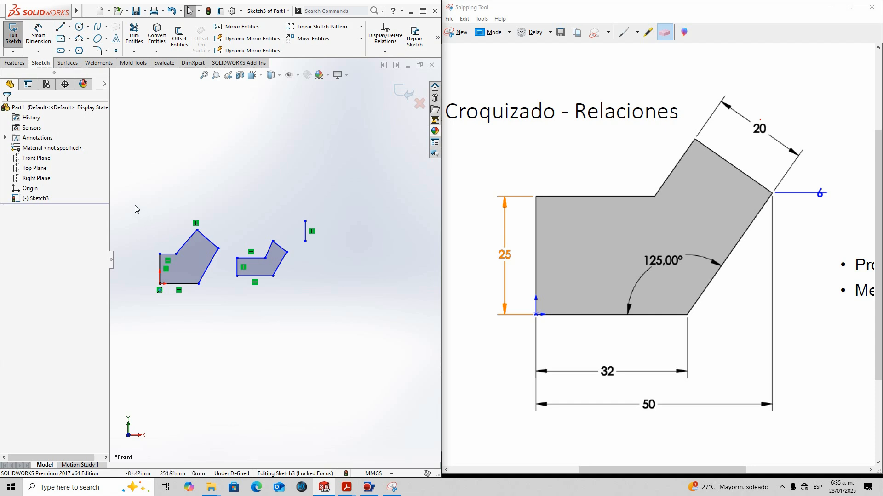
scroll(155, 200, down, 3)
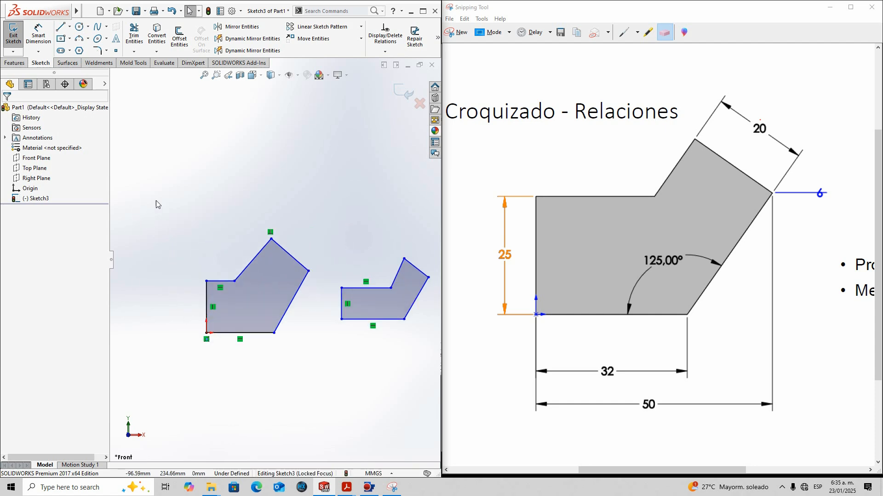
scroll(184, 193, up, 4)
drag(204, 193, 419, 327)
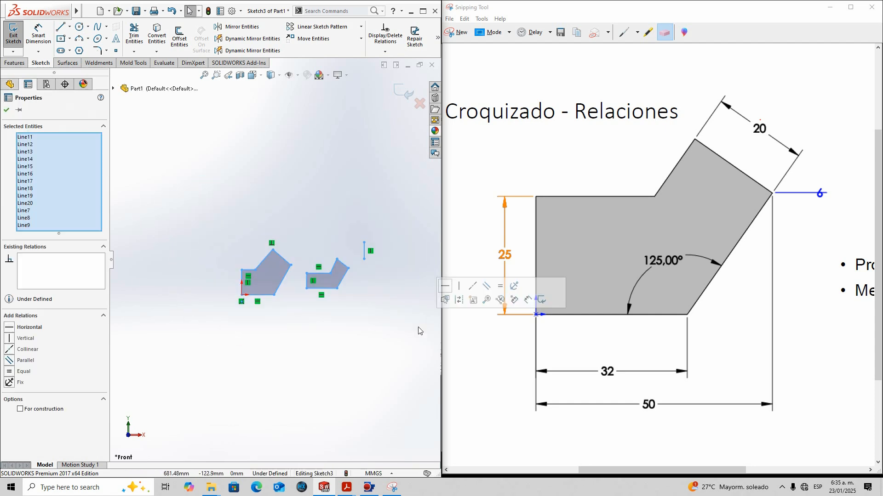
key(Delete)
Sketch the closed six-sided profile from the origin with a horizontal base about 100 mm long and an angled arm with square end corners
scroll(255, 268, down, 2)
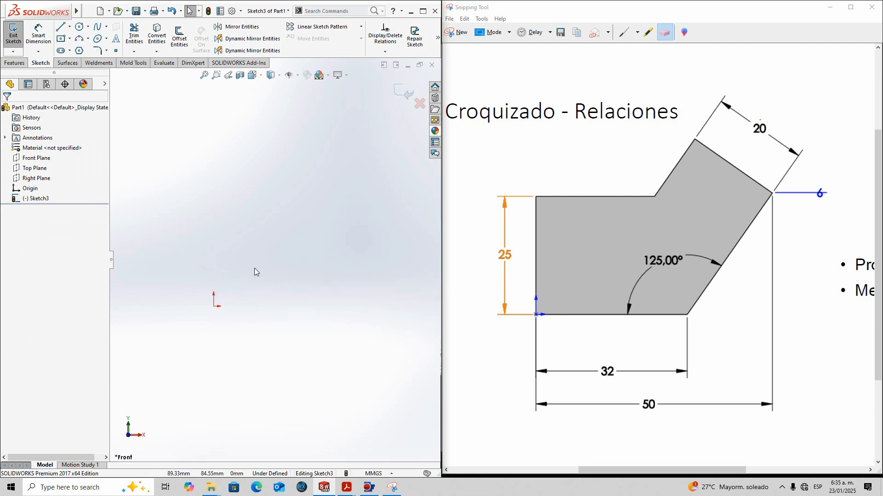
scroll(270, 302, down, 2)
scroll(270, 307, down, 2)
key(l)
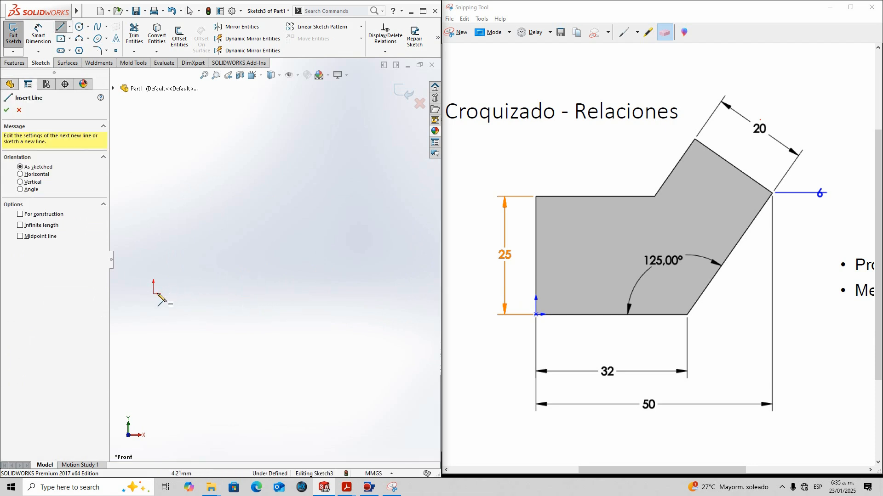
click(154, 293)
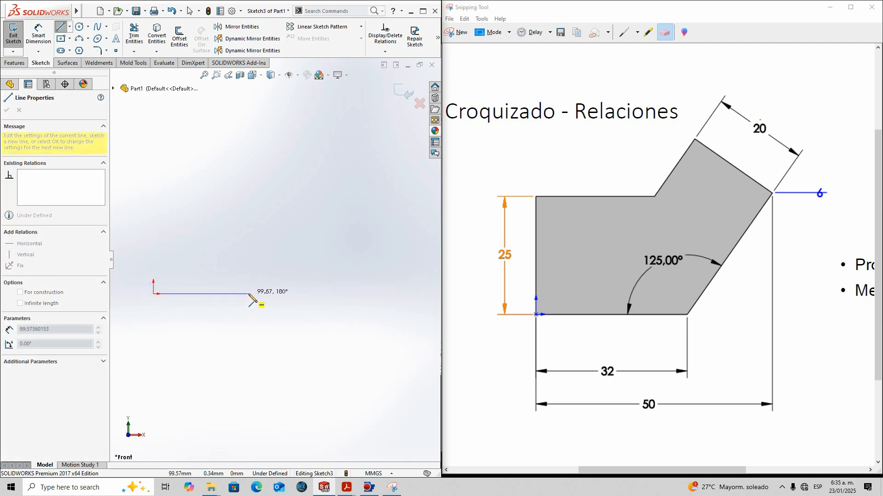
click(249, 294)
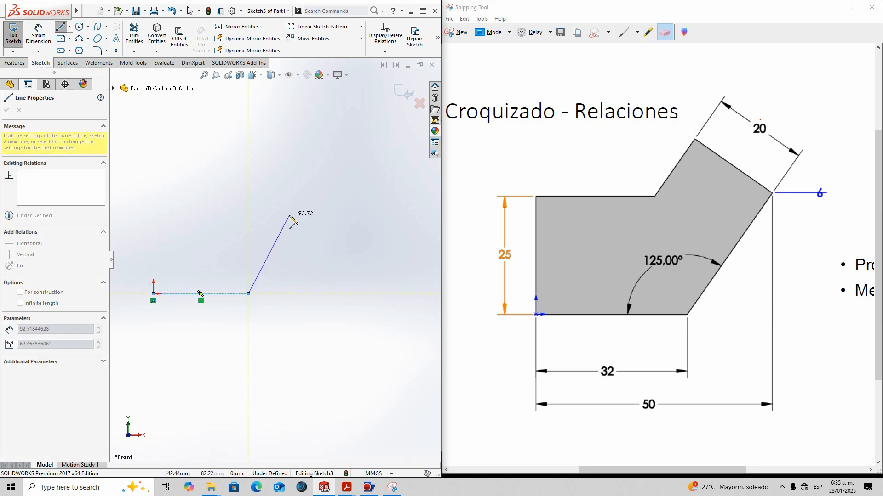
click(312, 210)
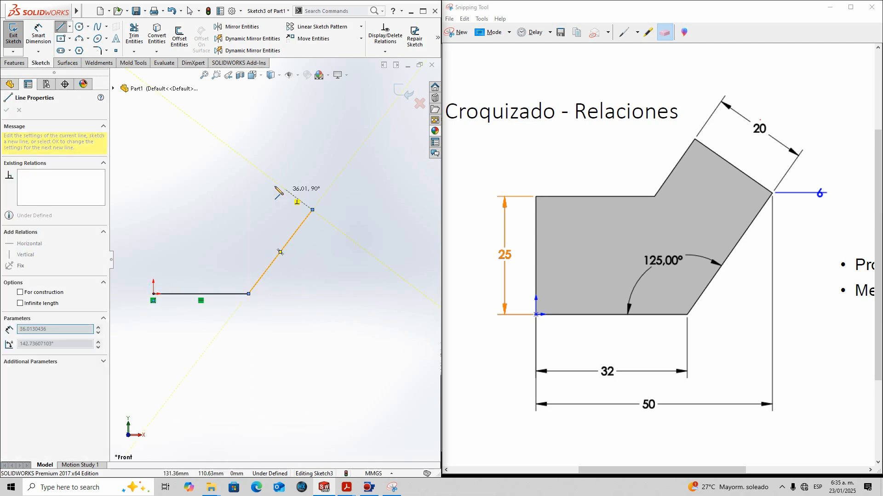
click(264, 174)
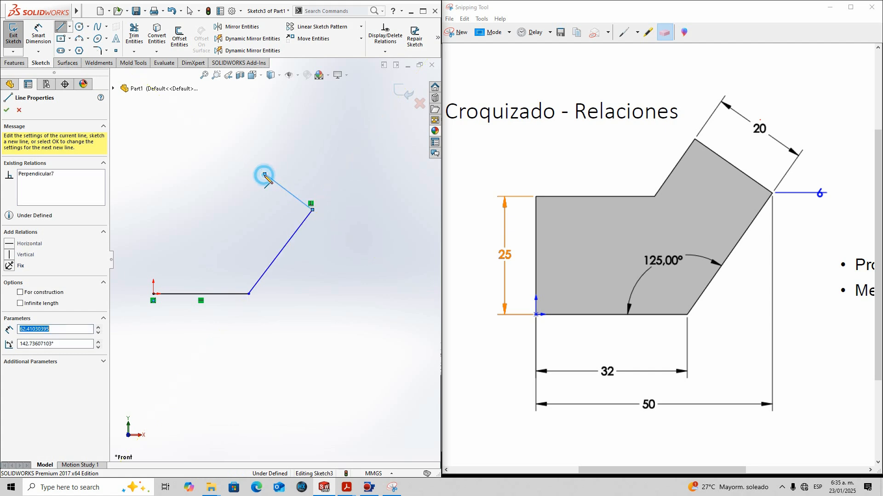
click(223, 228)
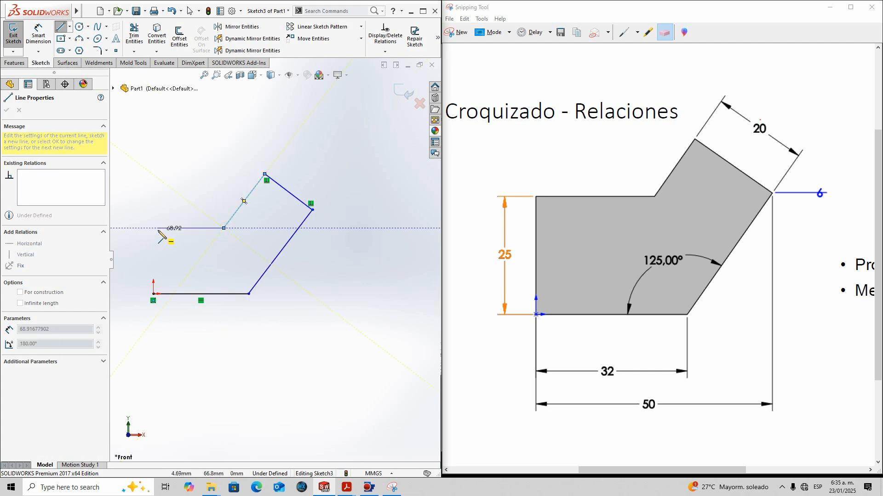
click(153, 228)
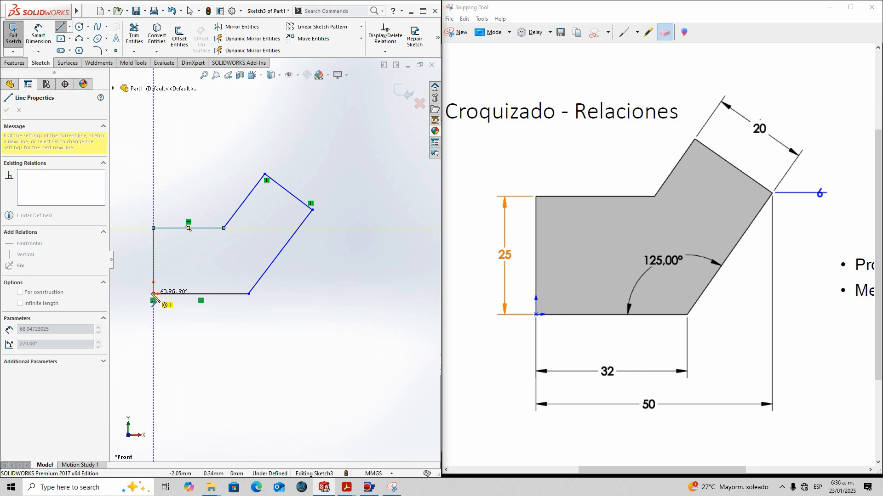
click(153, 294)
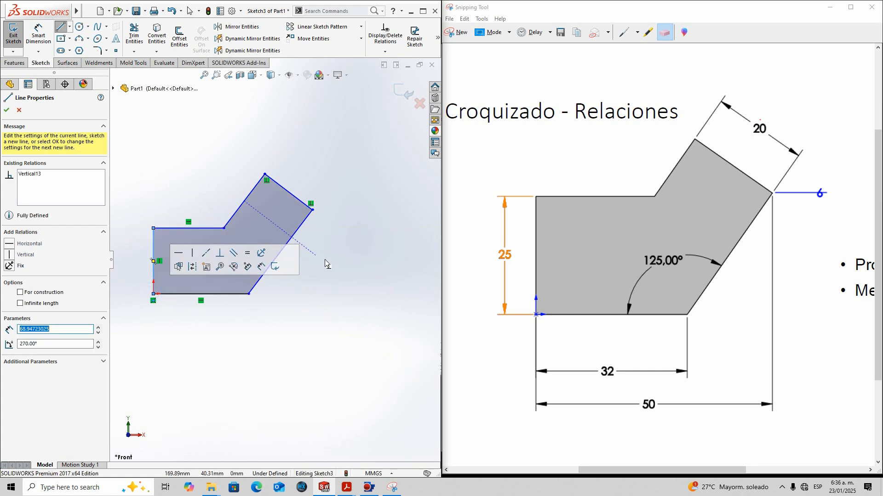
right_drag(340, 269, 348, 231)
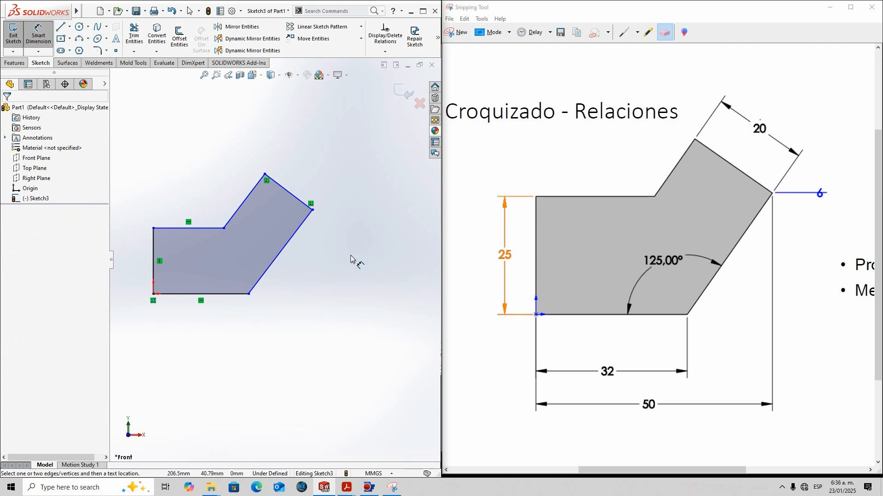
click(40, 52)
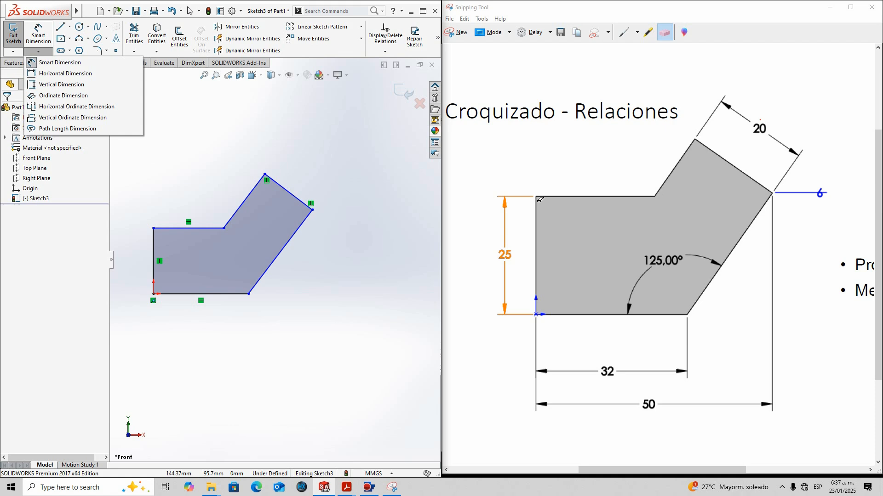
click(377, 185)
right_drag(356, 211, 359, 172)
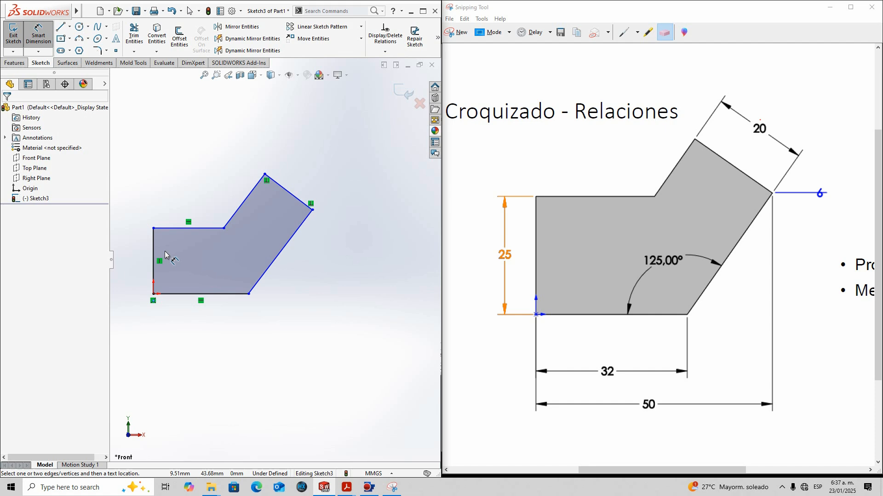
click(154, 228)
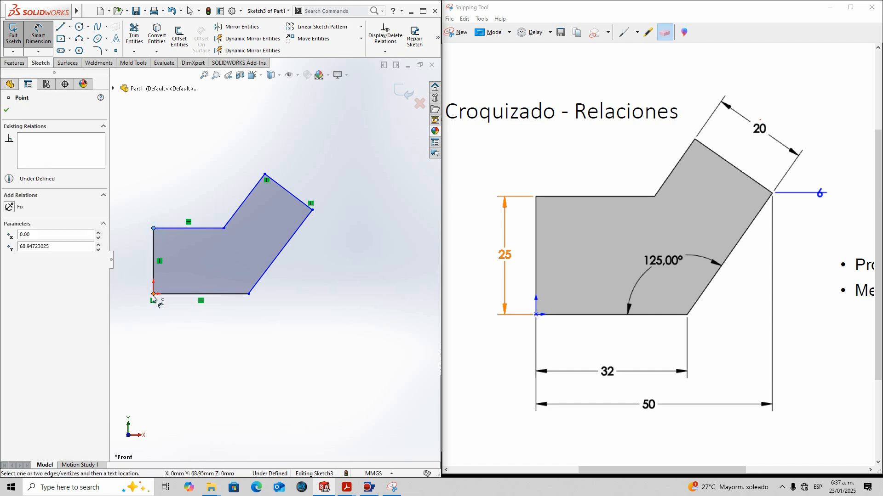
click(154, 294)
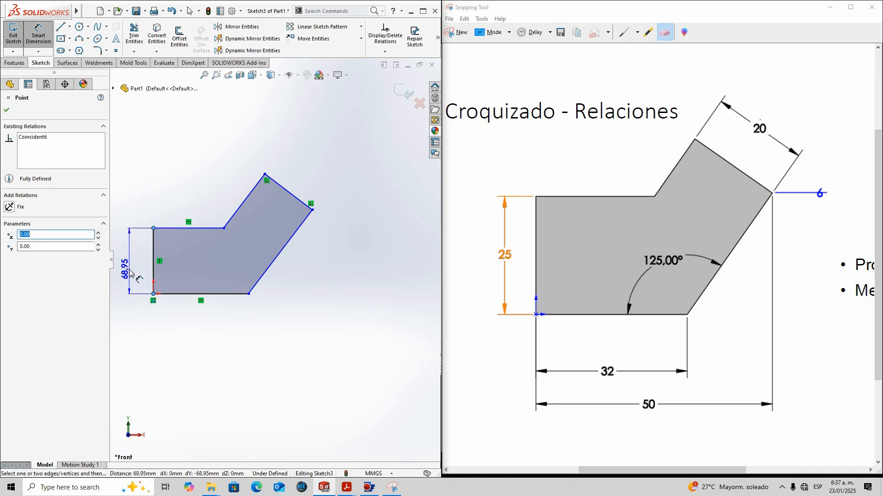
key(Escape)
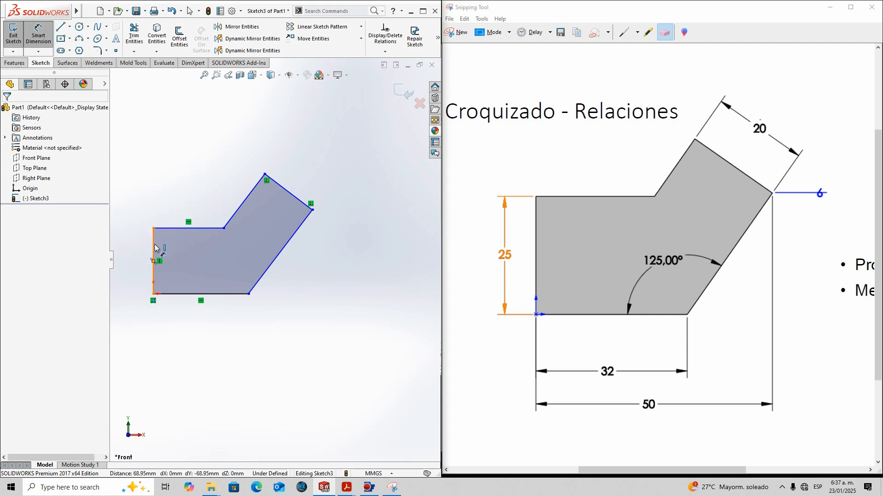
Dimension the profile's vertical line from the origin and set its length to 25 mm
scroll(156, 247, down, 3)
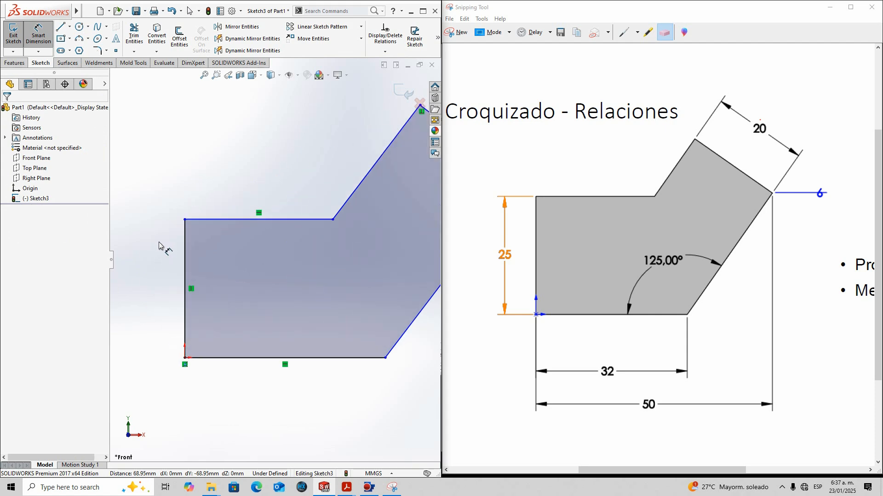
click(184, 269)
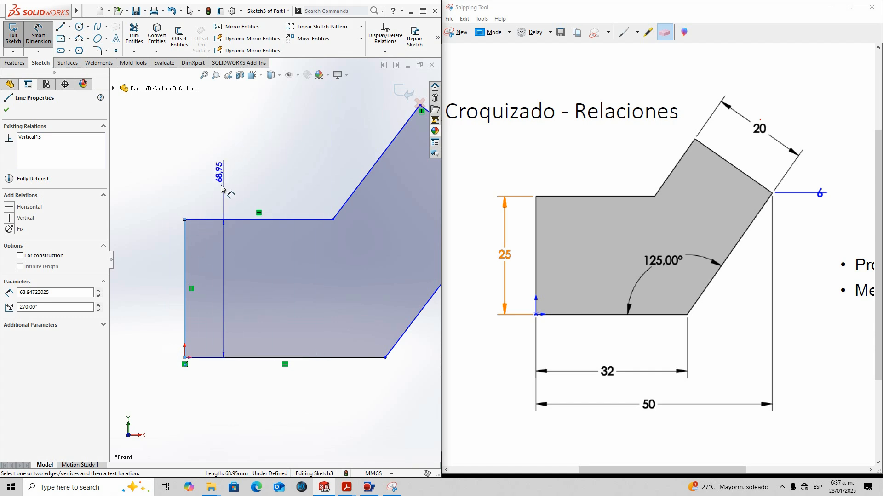
click(154, 283)
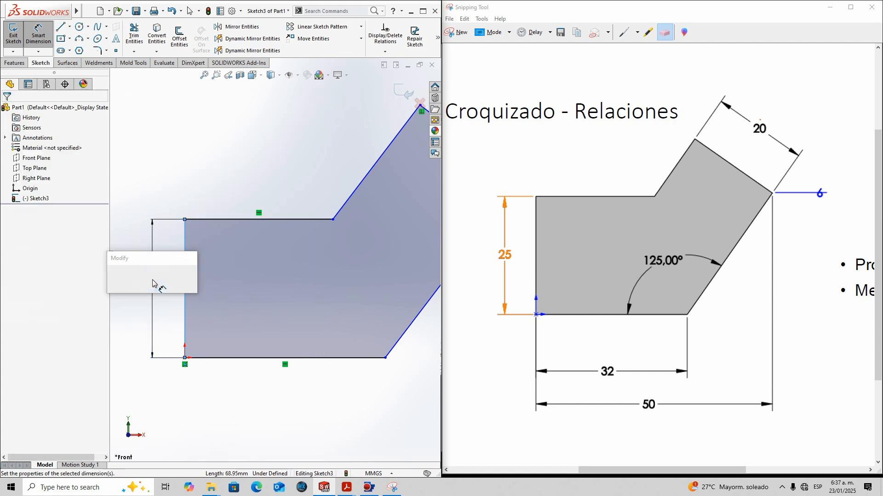
drag(141, 236, 211, 133)
click(218, 160)
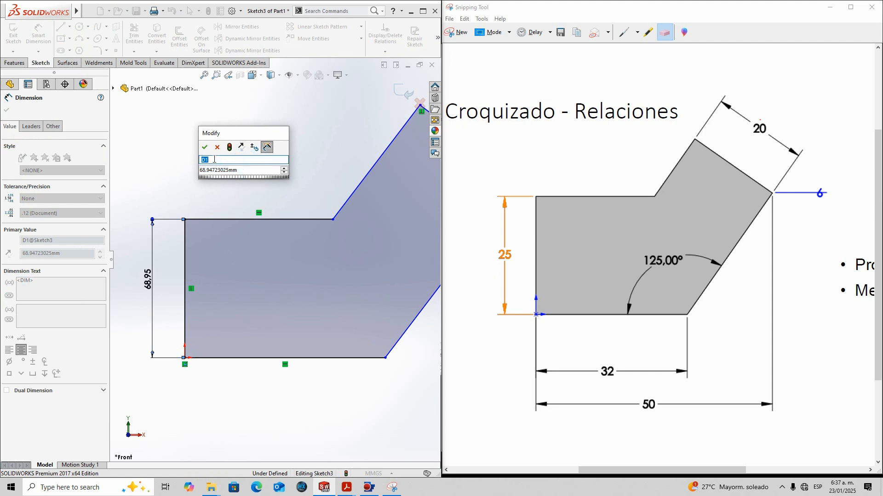
click(244, 170)
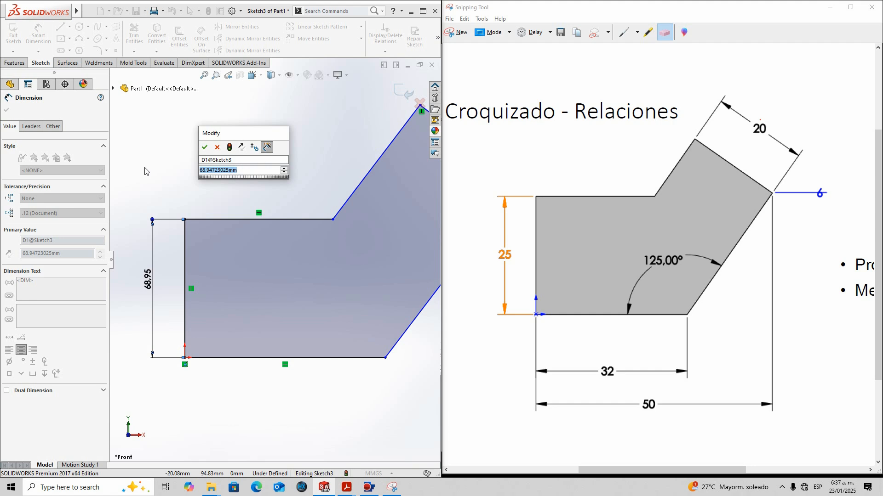
scroll(327, 213, up, 5)
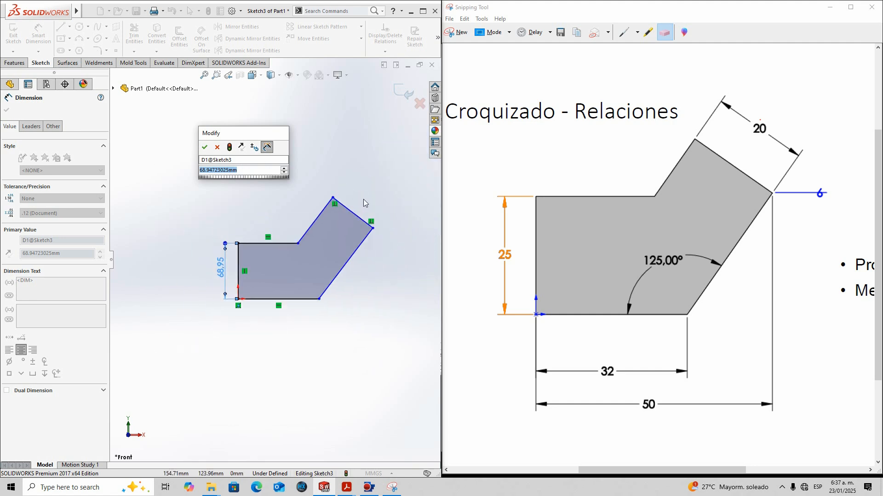
text(25)
key(Return)
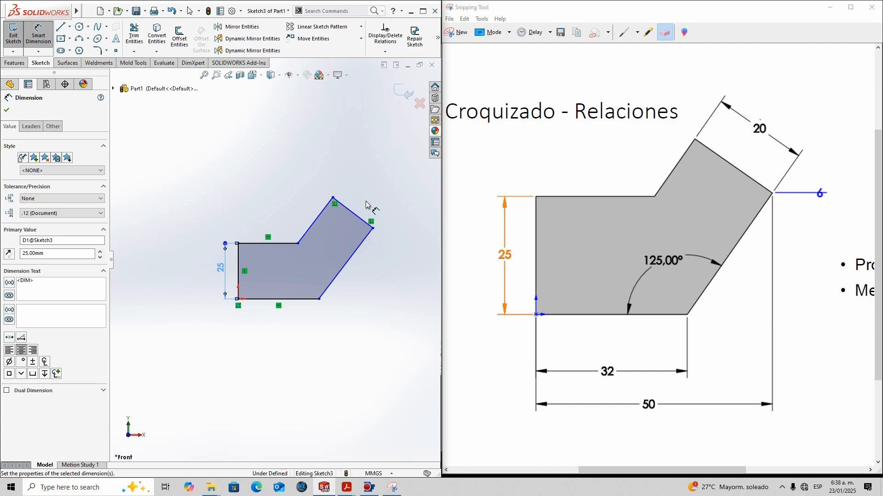
Delete the 25 mm dimension from the profile's vertical line
scroll(383, 253, down, 2)
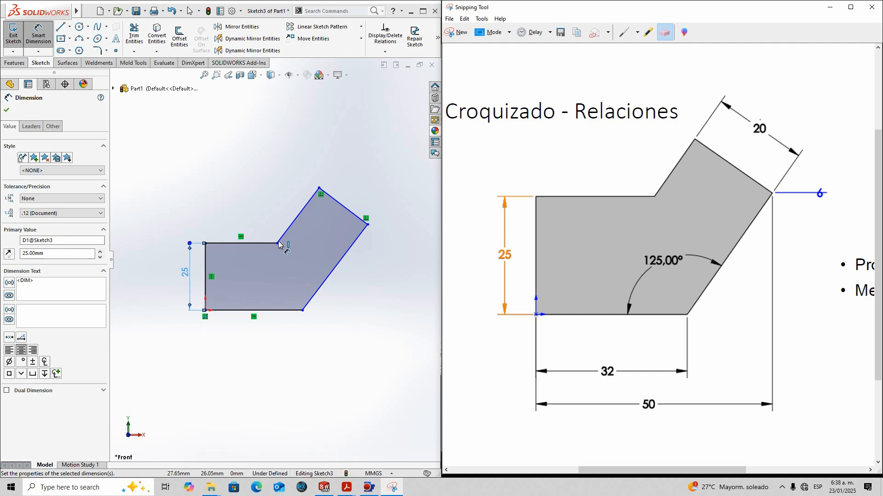
click(259, 217)
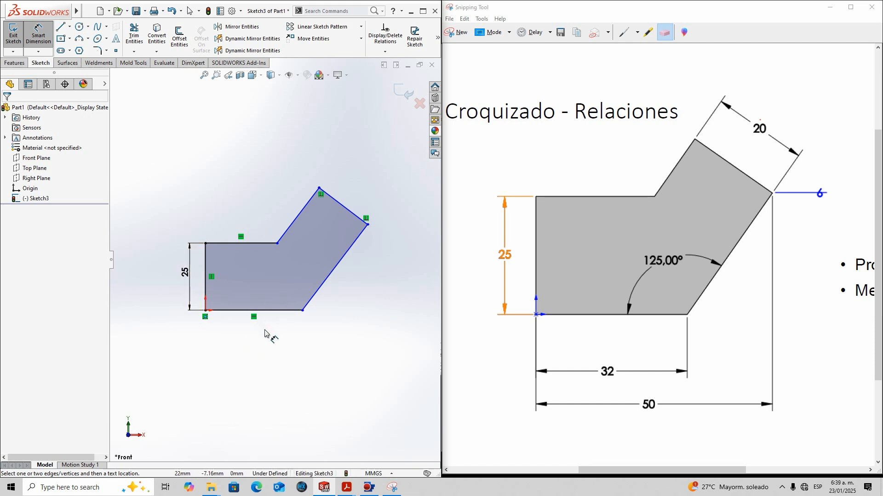
key(Escape)
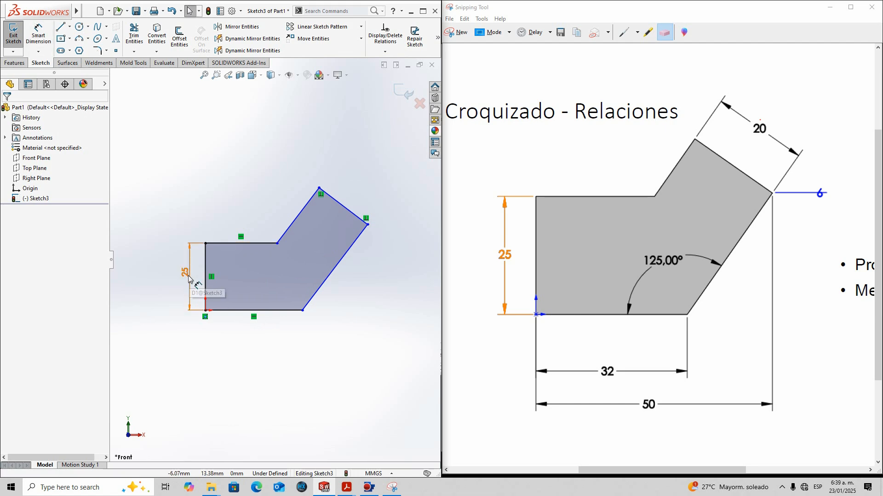
drag(184, 275, 175, 271)
key(Delete)
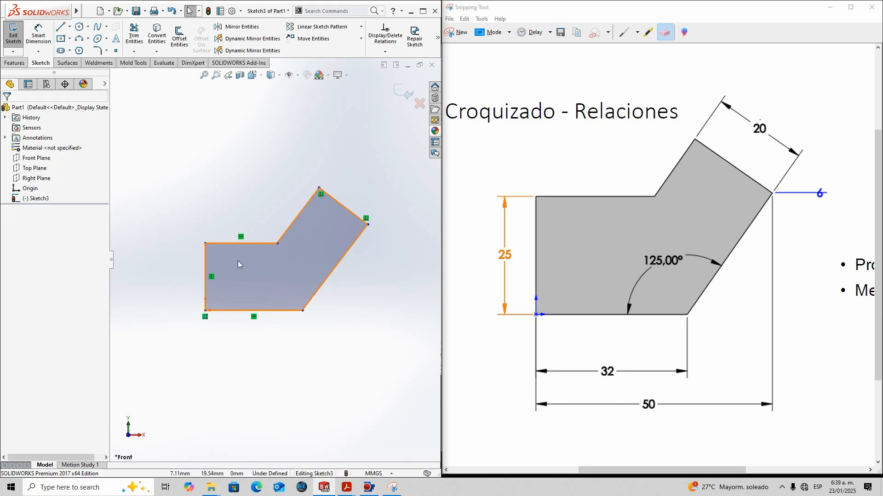
Reshape the profile by shortening its base to about 32 mm and moving its upper-left corner down
click(249, 266)
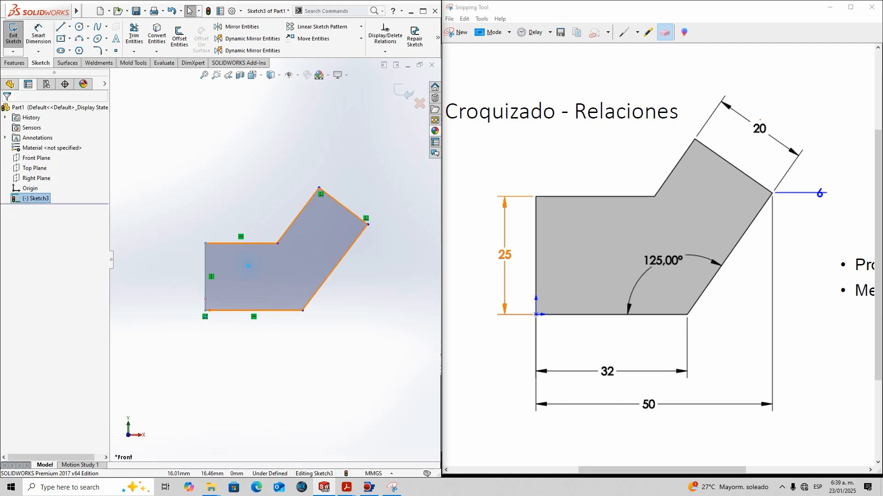
click(189, 210)
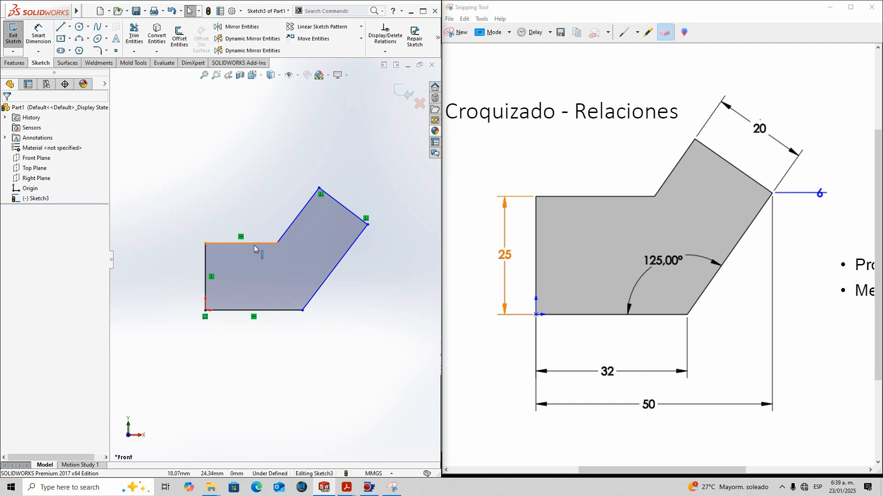
scroll(257, 252, down, 1)
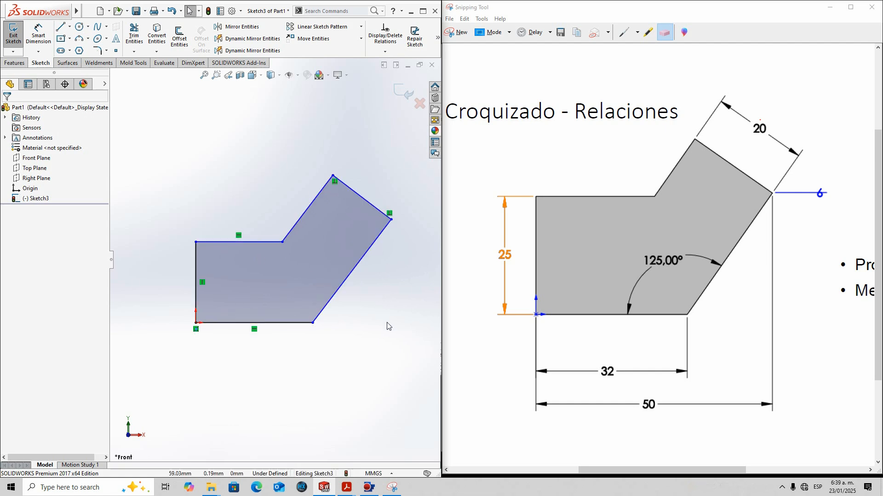
mouse_move(313, 323)
mouse_down()
mouse_move(376, 324)
mouse_move(282, 322)
mouse_move(358, 322)
mouse_move(302, 320)
mouse_up()
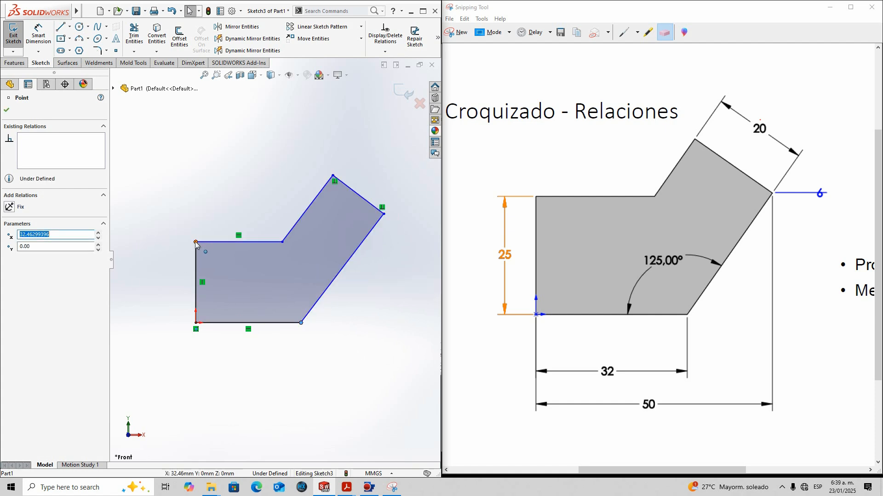
drag(196, 241, 188, 263)
click(240, 175)
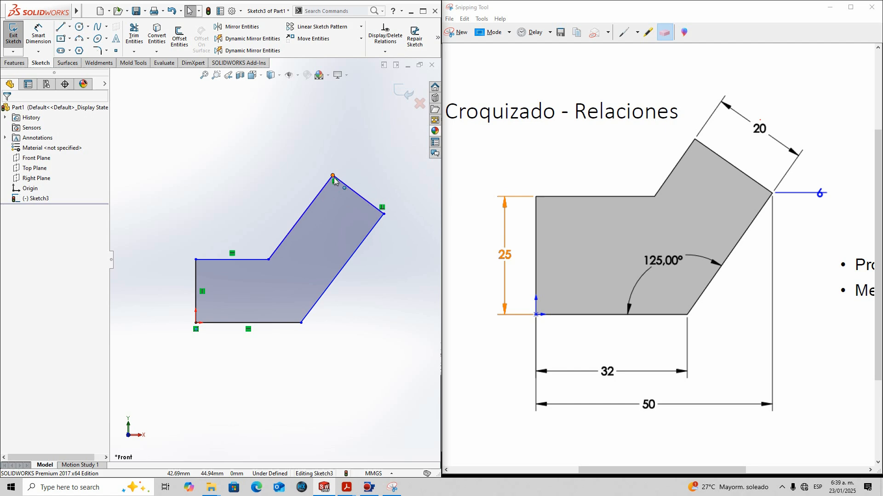
Move the arm's rightmost and topmost corners, placing the latter at about X 42, Y 43 mm, and remove both perpendicular relations
mouse_move(384, 214)
mouse_down()
mouse_move(394, 247)
mouse_move(387, 284)
mouse_move(389, 218)
mouse_move(314, 180)
mouse_move(210, 236)
mouse_move(292, 404)
mouse_move(393, 293)
mouse_move(367, 255)
mouse_up()
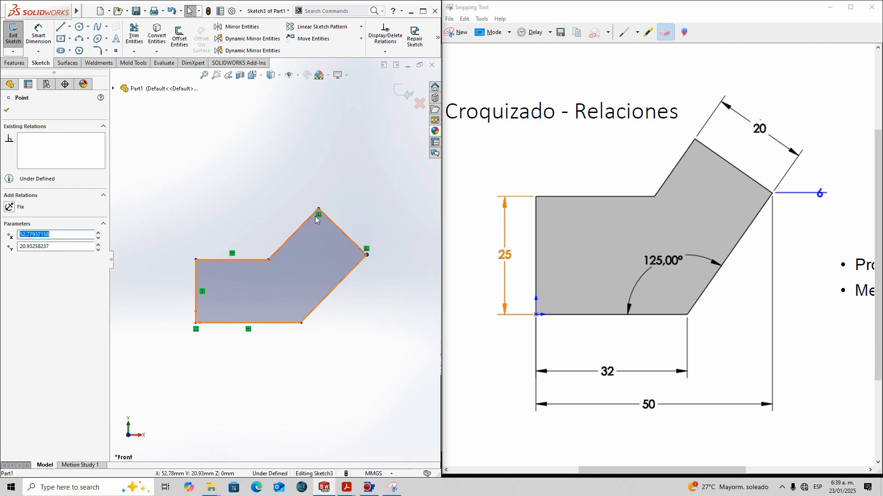
mouse_move(320, 210)
mouse_down()
mouse_move(360, 204)
mouse_move(342, 353)
mouse_move(207, 249)
mouse_move(323, 191)
mouse_move(347, 205)
mouse_move(331, 185)
mouse_up()
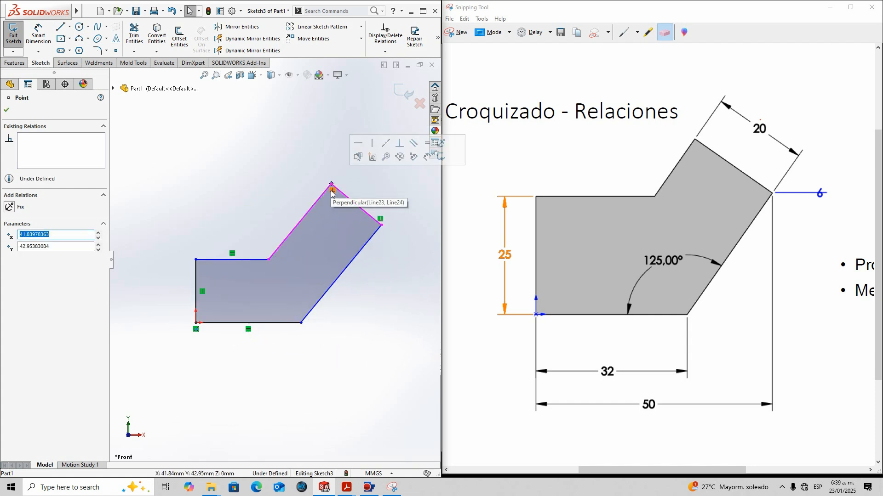
click(333, 218)
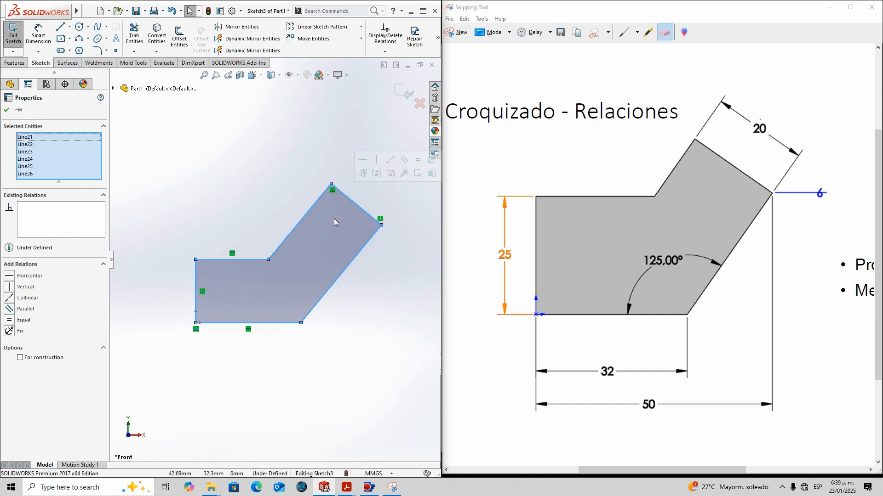
click(298, 180)
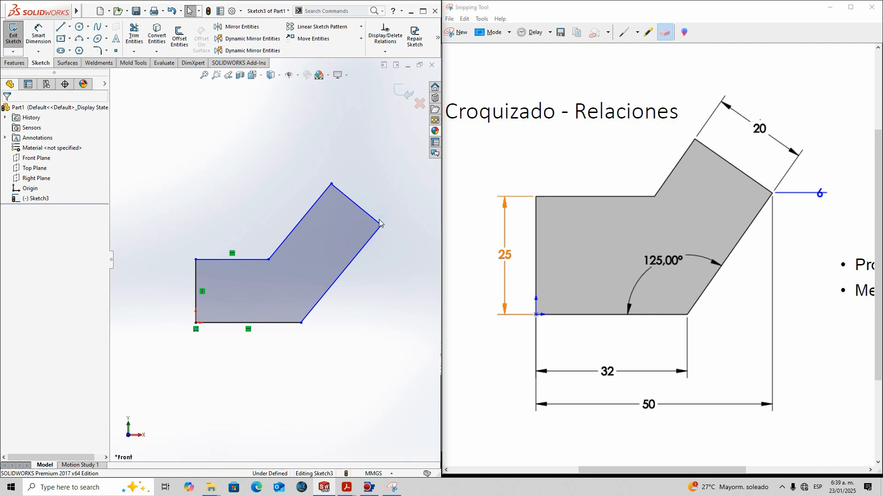
Try moving the arm's topmost corner closer to the profile's vertical side, and undo the last two sketch changes
mouse_move(332, 184)
mouse_down()
mouse_move(299, 176)
mouse_move(288, 184)
mouse_move(319, 199)
mouse_move(327, 224)
mouse_move(283, 191)
mouse_move(330, 183)
mouse_move(361, 203)
mouse_move(305, 187)
mouse_move(322, 281)
mouse_move(367, 354)
mouse_move(432, 232)
mouse_move(358, 184)
mouse_move(297, 210)
mouse_move(328, 190)
mouse_move(363, 186)
mouse_move(320, 182)
mouse_up()
click(294, 188)
scroll(357, 243, down, 2)
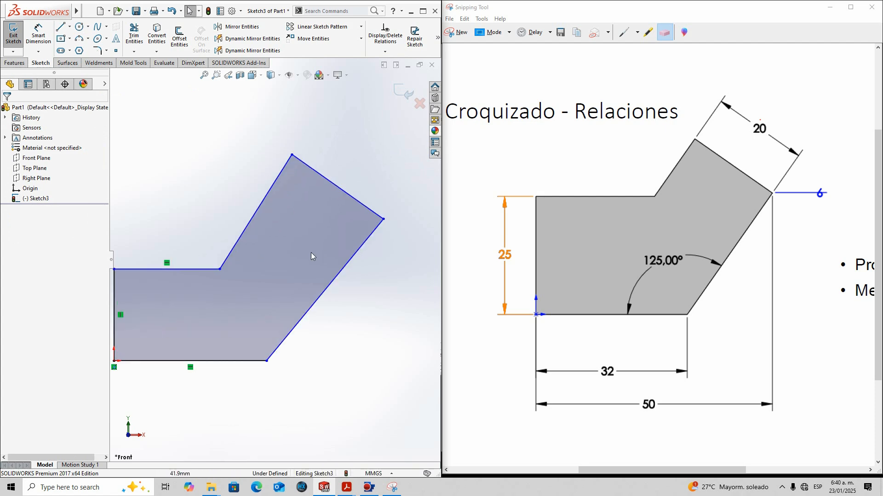
scroll(311, 252, up, 2)
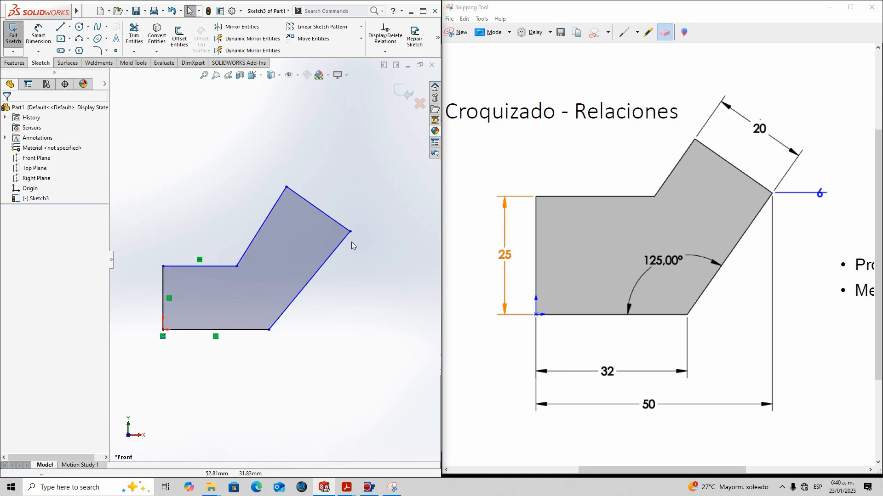
key(ctrl+z)
key(ctrl+z)
Delete the perpendicular relation at the arm's outermost corner and move that corner outward and down
click(349, 226)
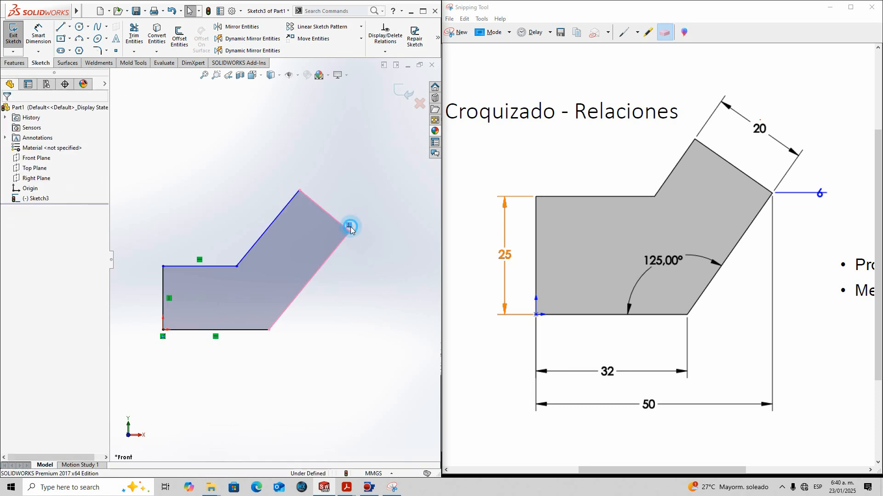
key(Delete)
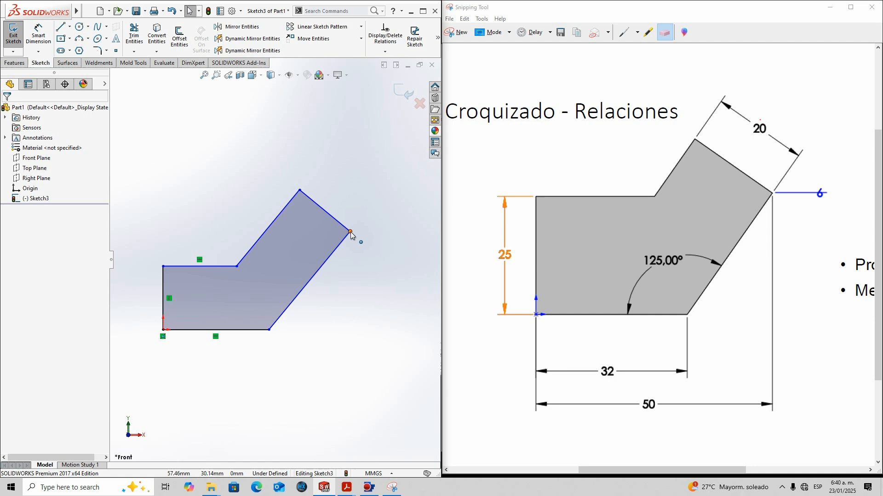
drag(350, 232, 366, 263)
click(327, 206)
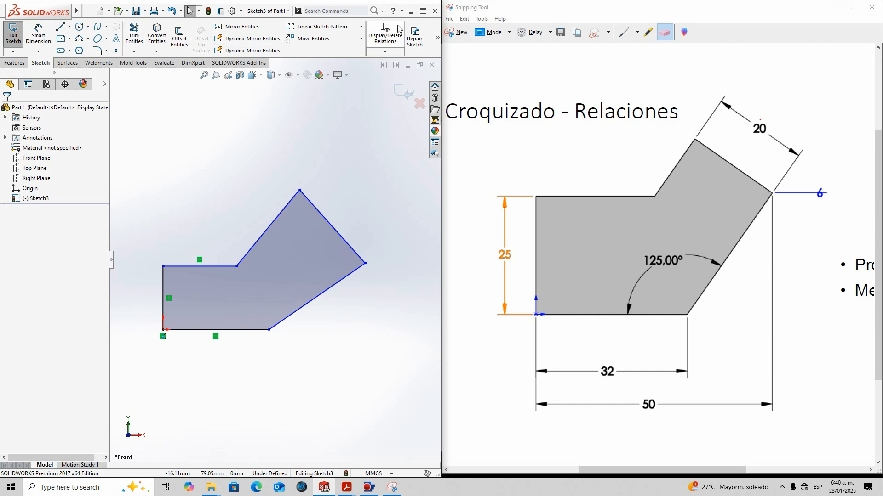
Maximize the sketch window and add a parallel relation between the arm's two long sides with Add Relation
click(418, 13)
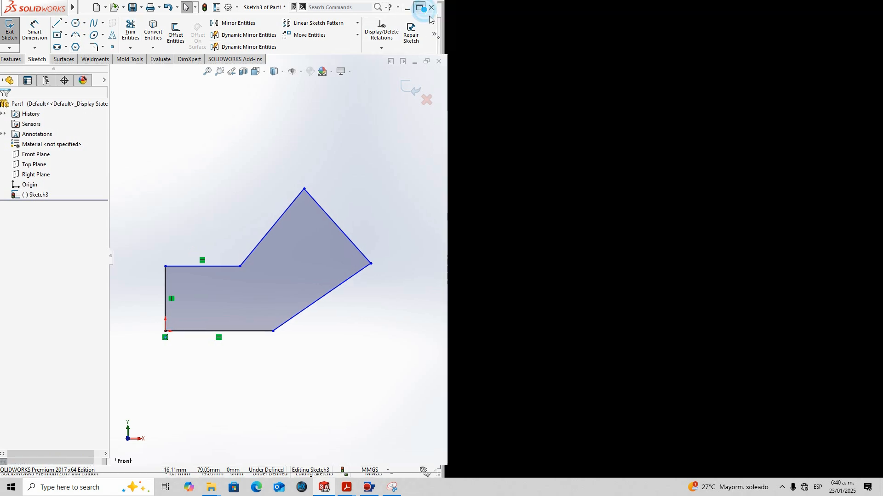
click(385, 47)
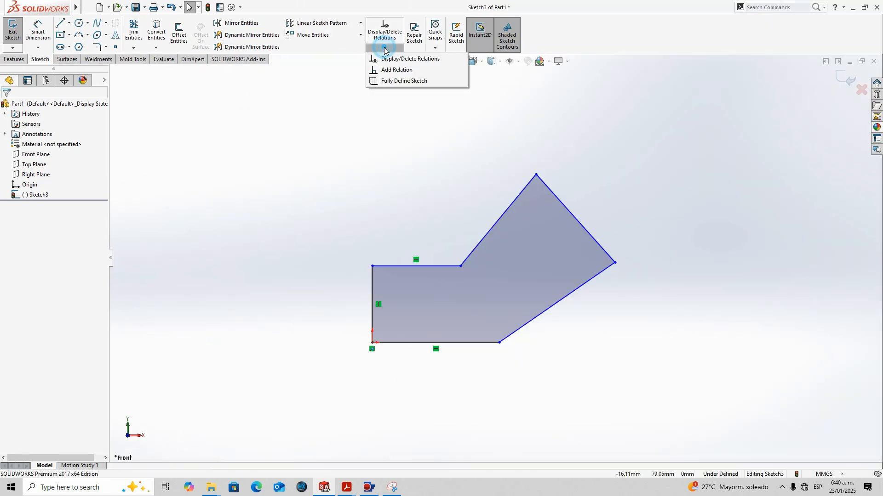
click(391, 71)
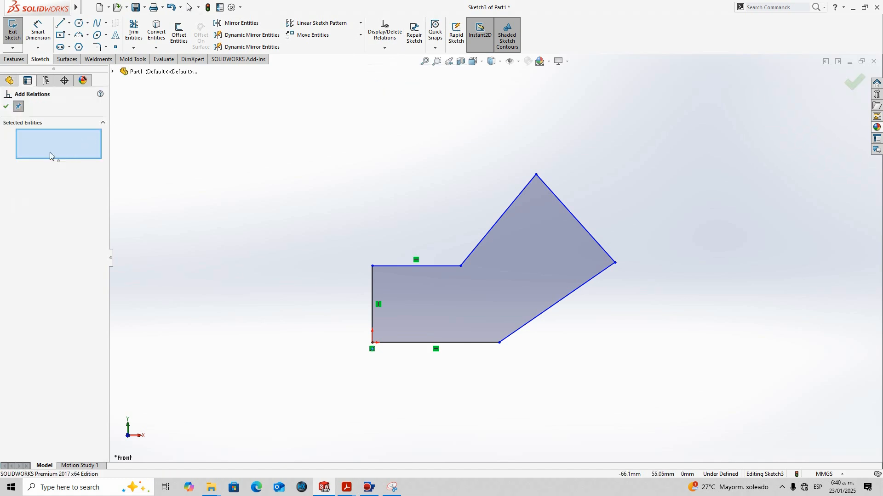
click(514, 203)
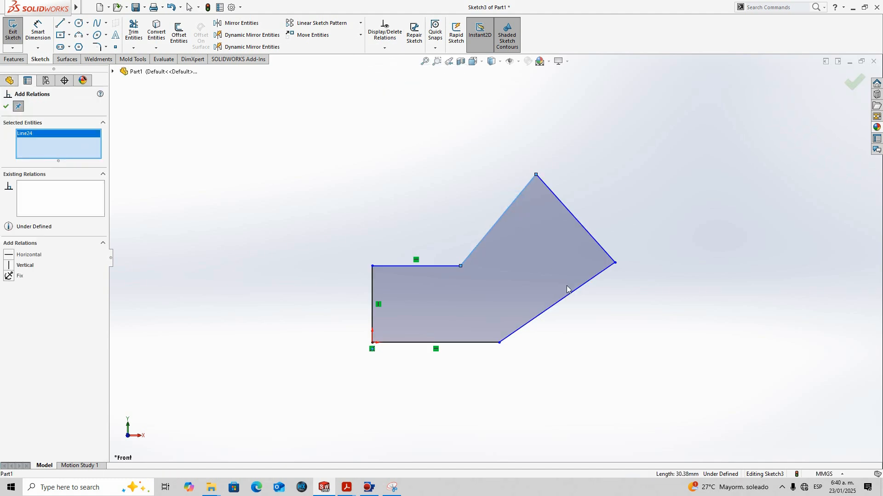
click(573, 293)
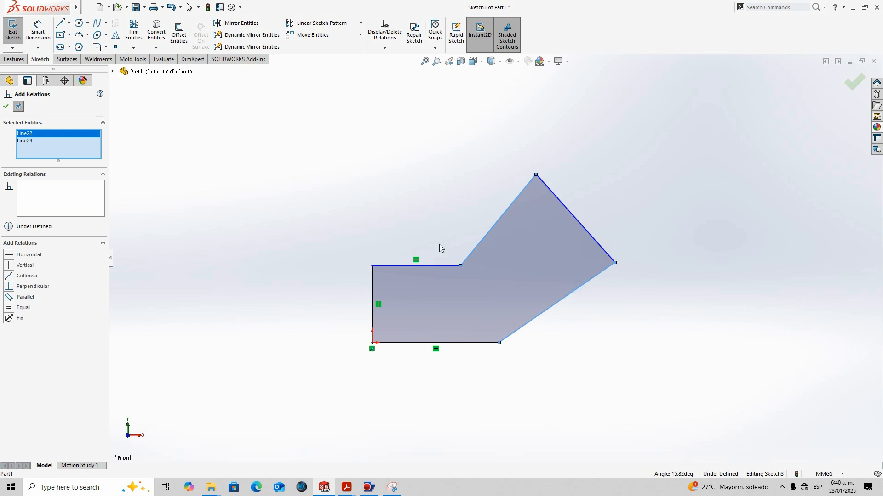
click(13, 297)
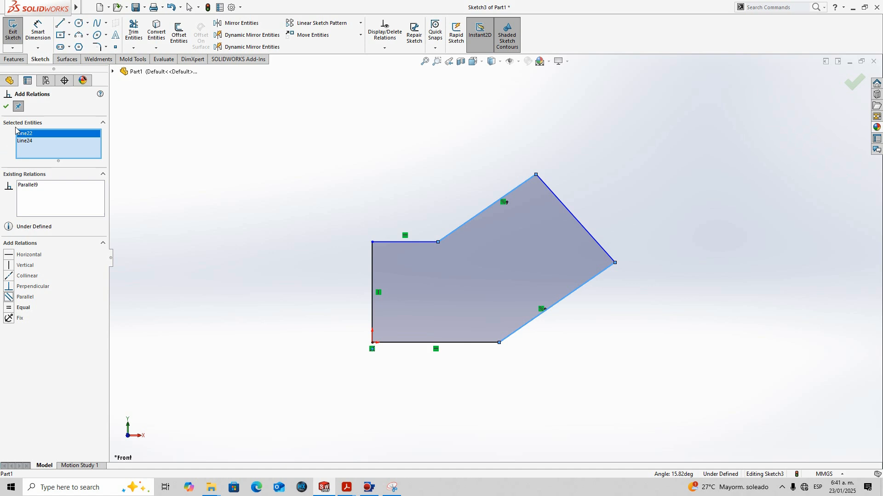
click(6, 106)
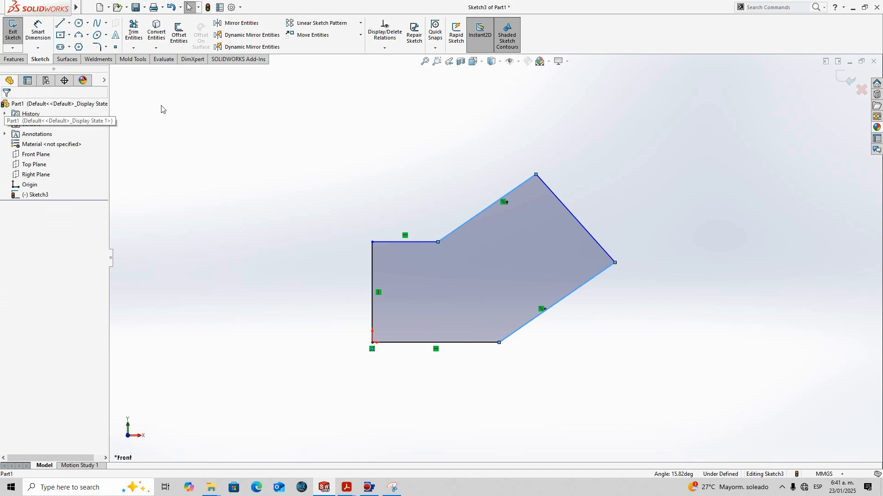
Use Add Relation to make the arm's end line perpendicular to its upper long side
click(384, 48)
click(396, 70)
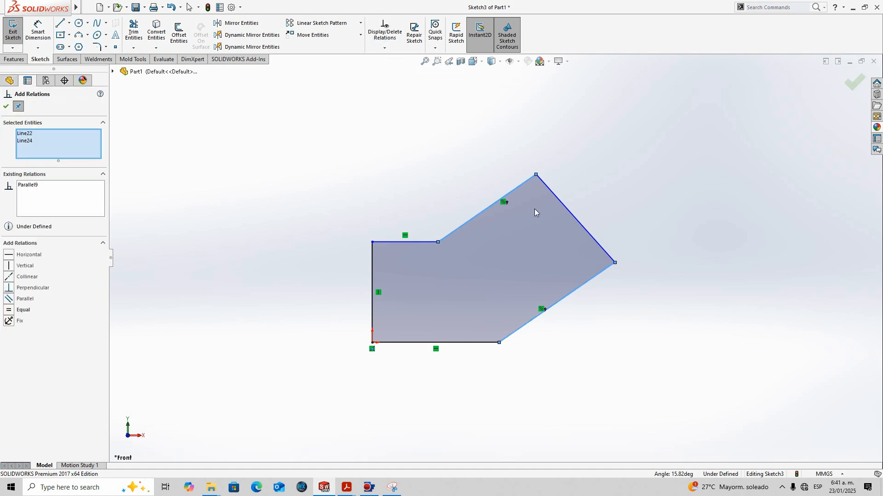
right_click(64, 148)
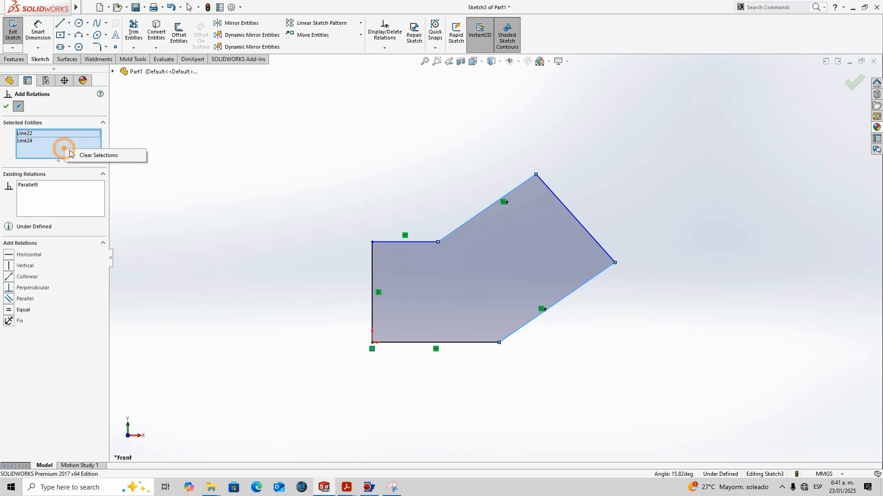
click(82, 153)
click(547, 186)
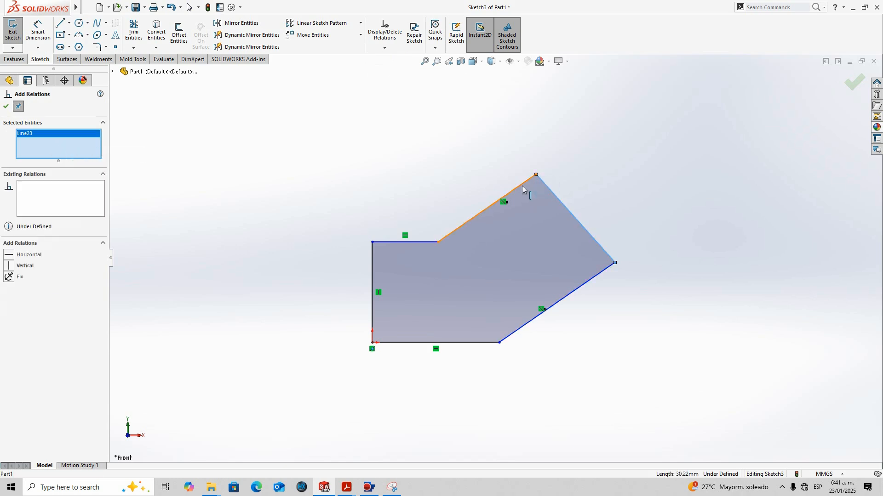
click(524, 185)
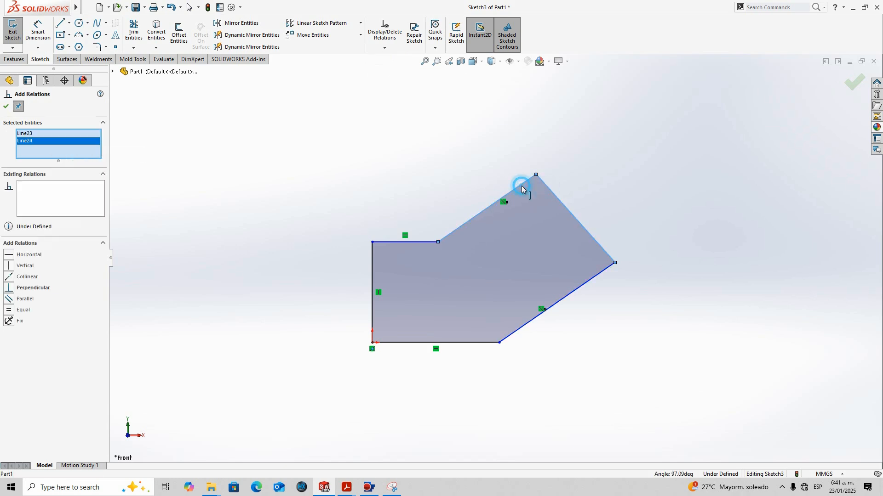
click(9, 287)
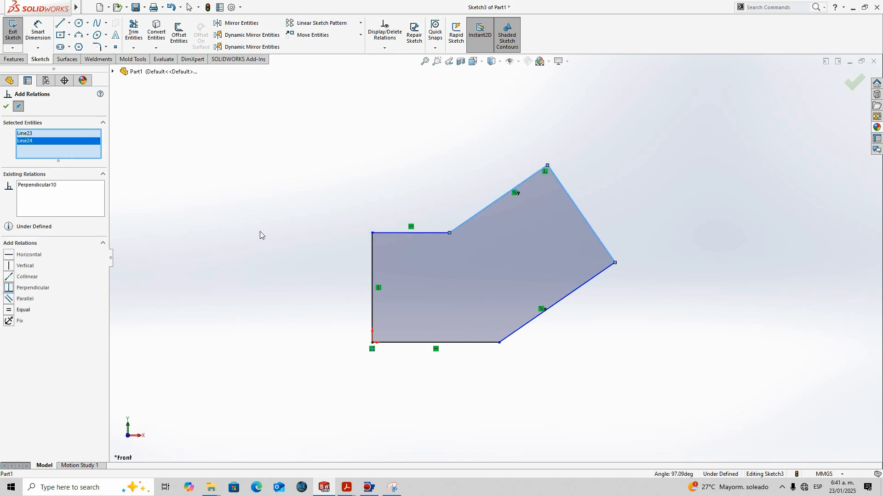
click(6, 106)
Move the arm's topmost corner to make the arm steeper and lower the profile's upper-left corner
mouse_move(547, 165)
mouse_down()
mouse_move(616, 241)
mouse_move(505, 153)
mouse_up()
drag(373, 233, 372, 263)
click(333, 202)
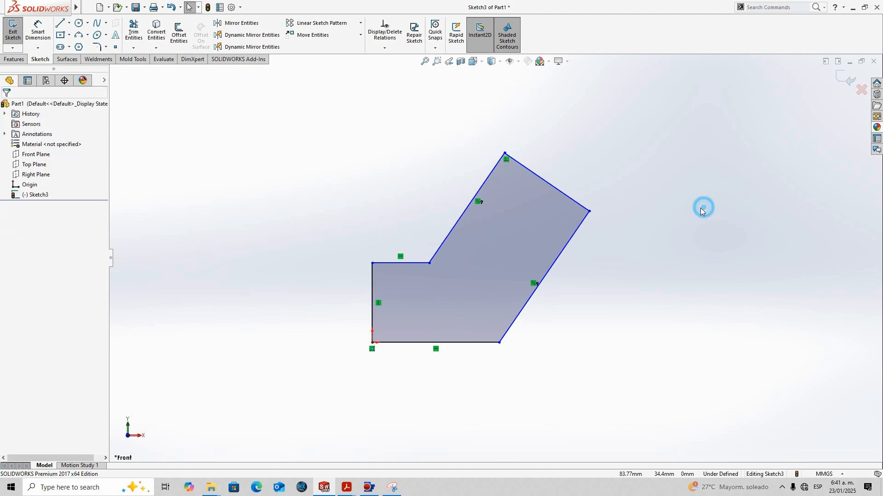
Undo the corner moves and the parallel and perpendicular relations added to the arm
key(ctrl+z)
key(ctrl+z)
key(ctrl+z)
key(ctrl+z)
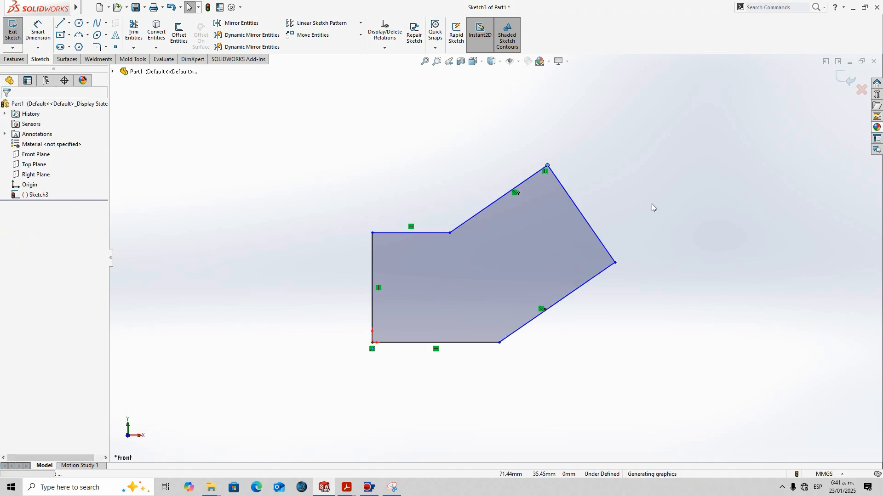
click(638, 175)
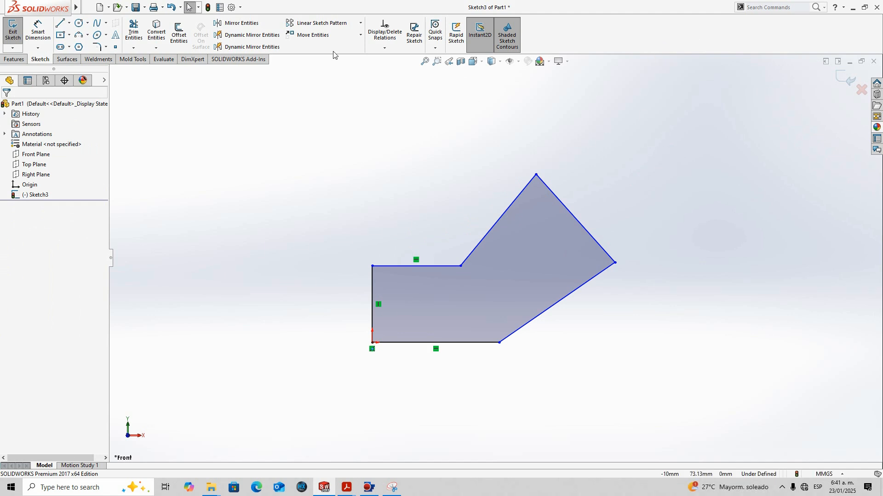
Select the arm's two long sides together and make them parallel
click(389, 48)
scroll(525, 220, down, 1)
scroll(521, 289, down, 3)
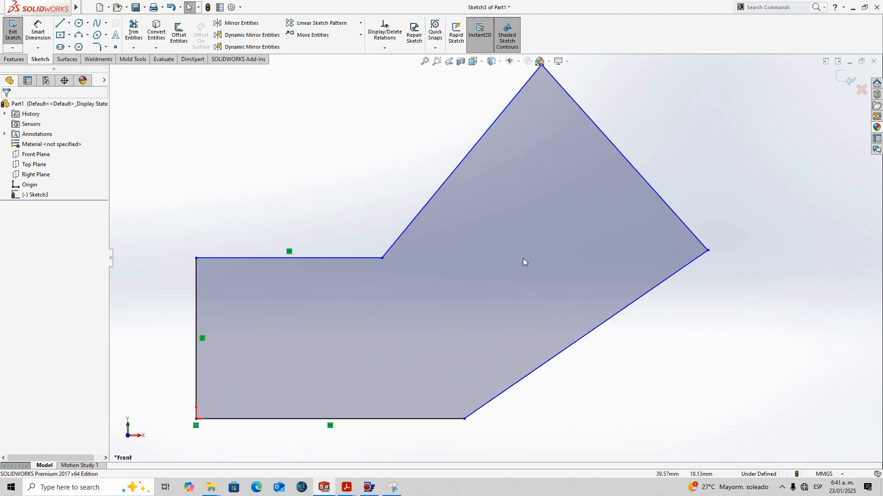
scroll(520, 244, up, 1)
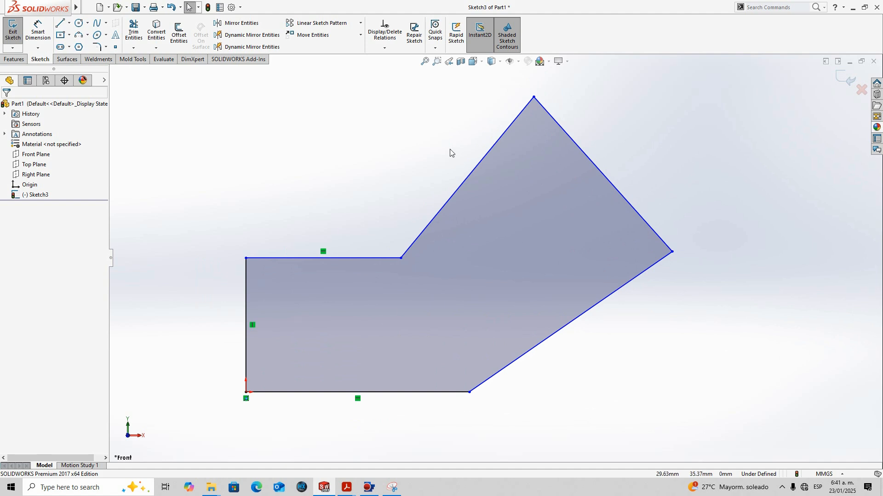
click(500, 138)
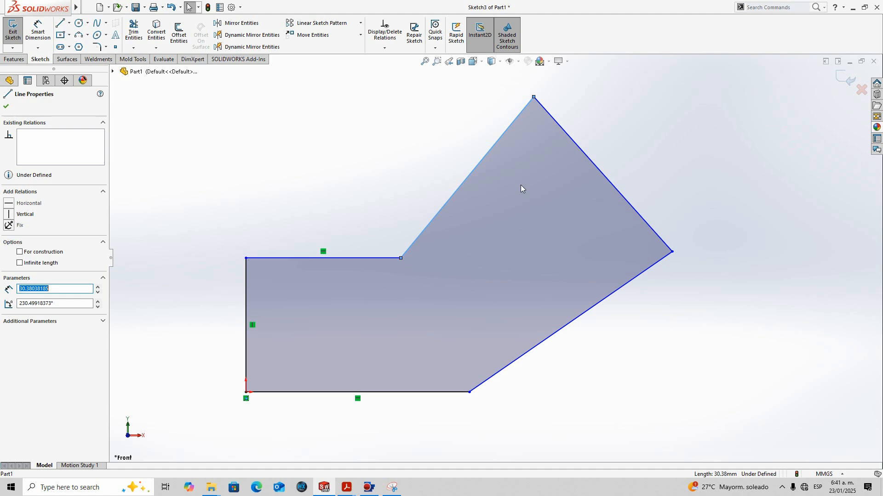
ctrl+click(615, 293)
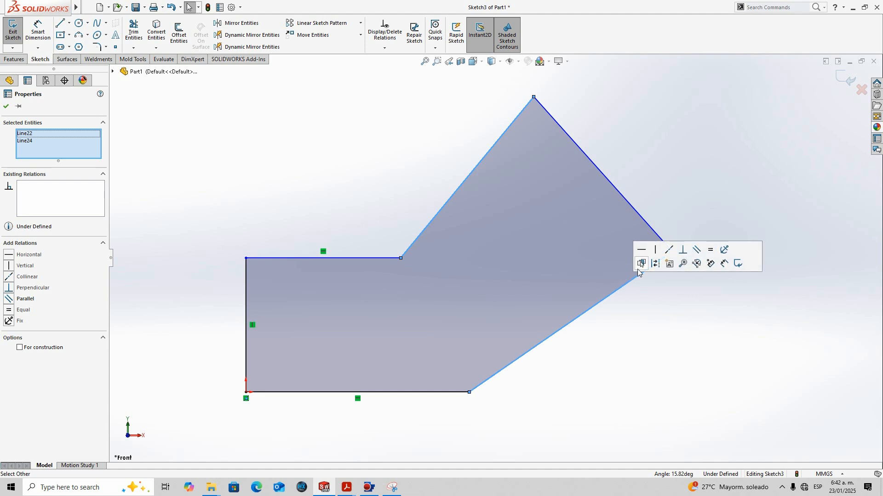
click(699, 254)
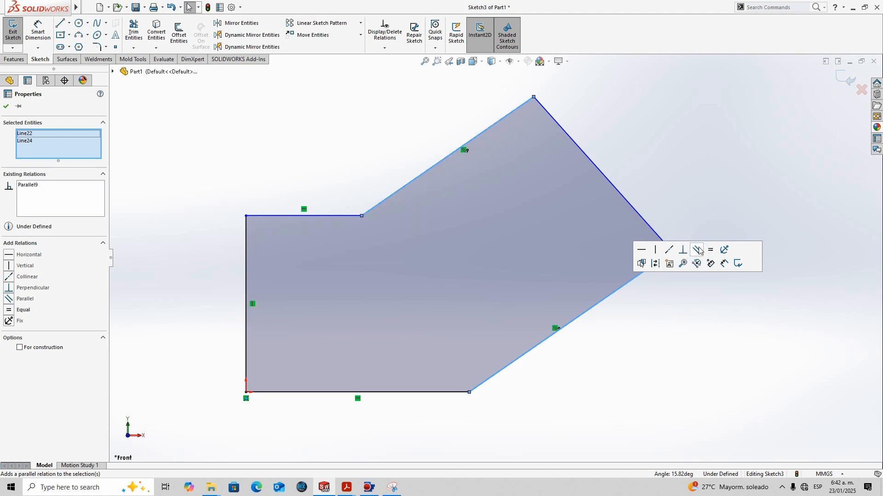
click(693, 216)
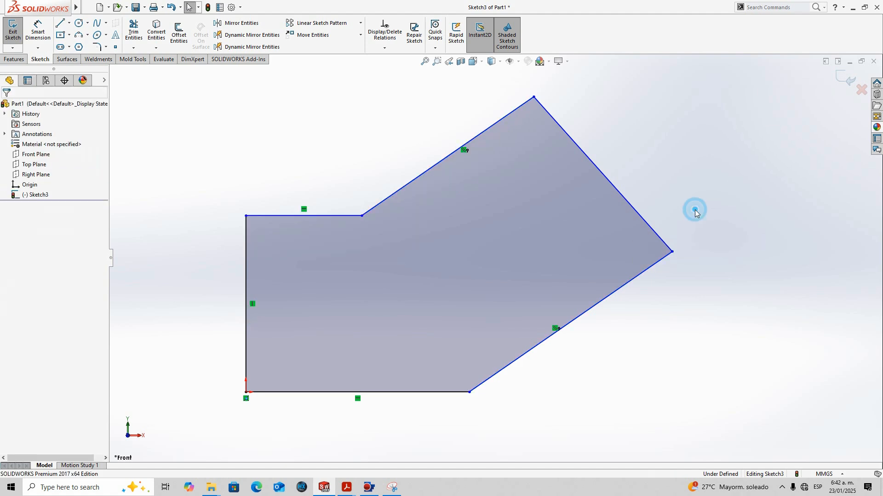
Select the arm's end line and lower long side together and make them perpendicular
click(648, 226)
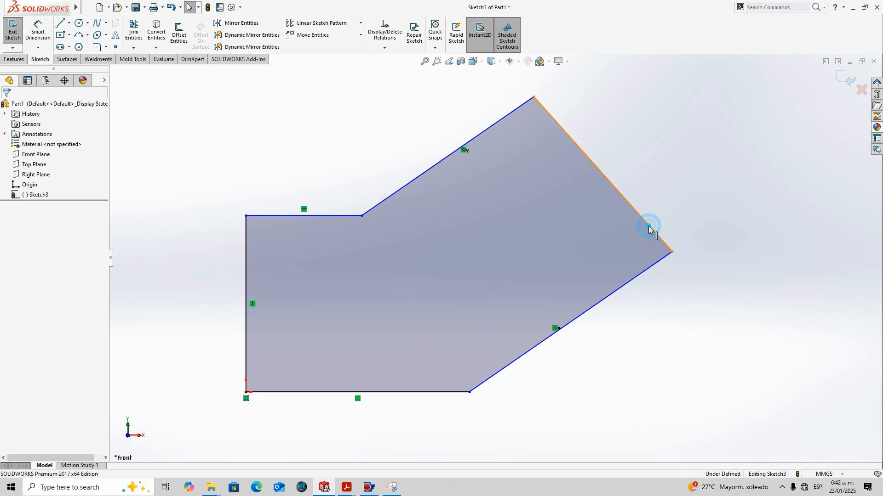
ctrl+click(646, 269)
click(704, 233)
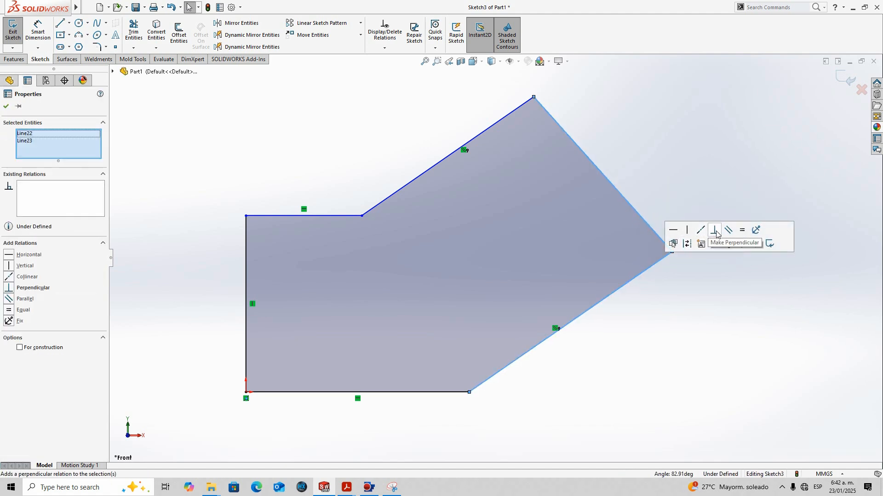
click(670, 136)
scroll(494, 259, up, 3)
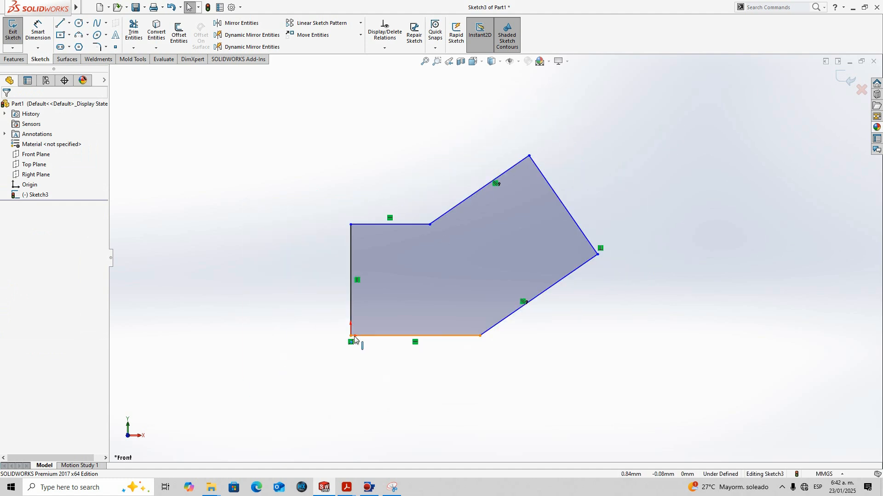
Move the arm's topmost corner to about X 38, Y 45 mm and place the sketch window beside the reference drawing
drag(529, 156, 503, 155)
scroll(388, 311, down, 1)
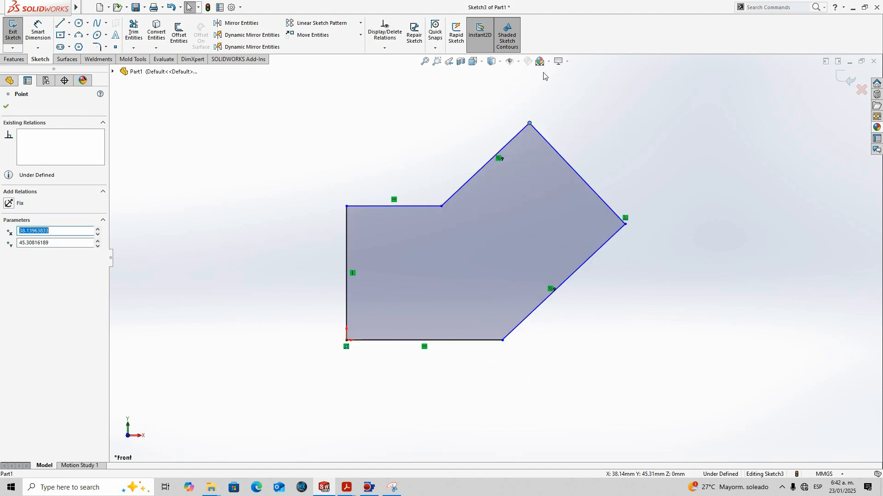
drag(640, 7, 631, 17)
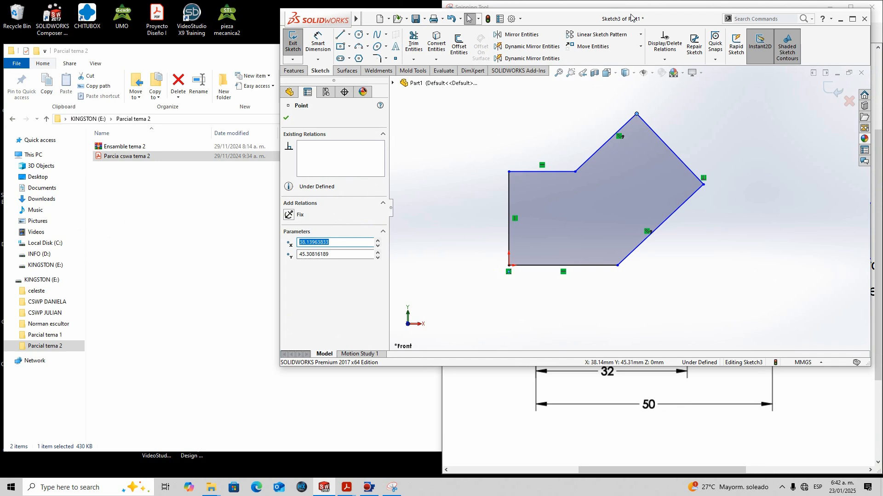
key(super+Left)
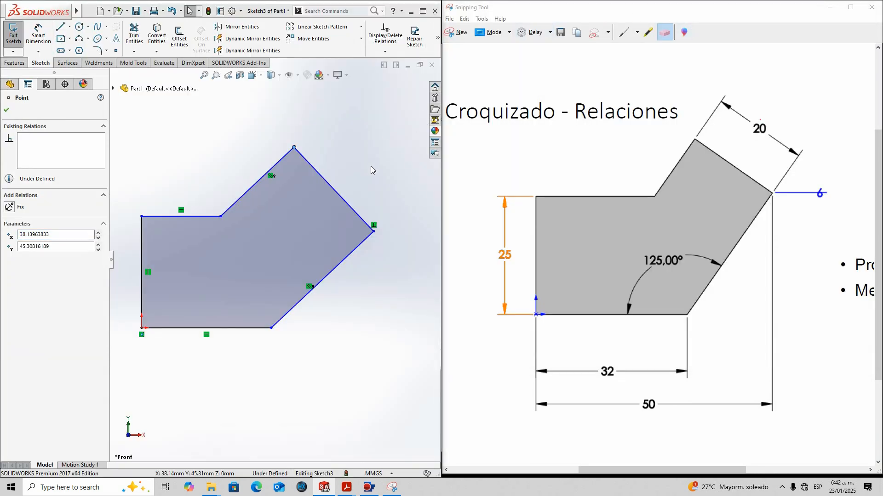
right_drag(371, 187, 379, 134)
scroll(348, 196, up, 3)
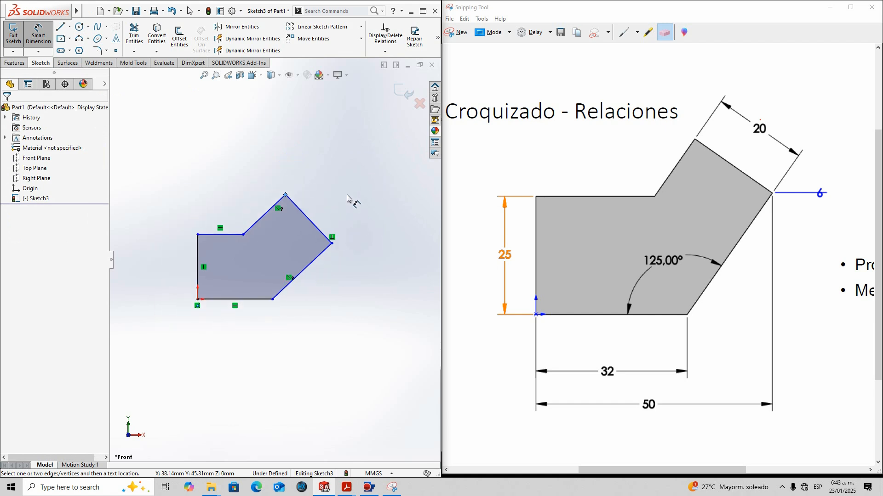
click(198, 256)
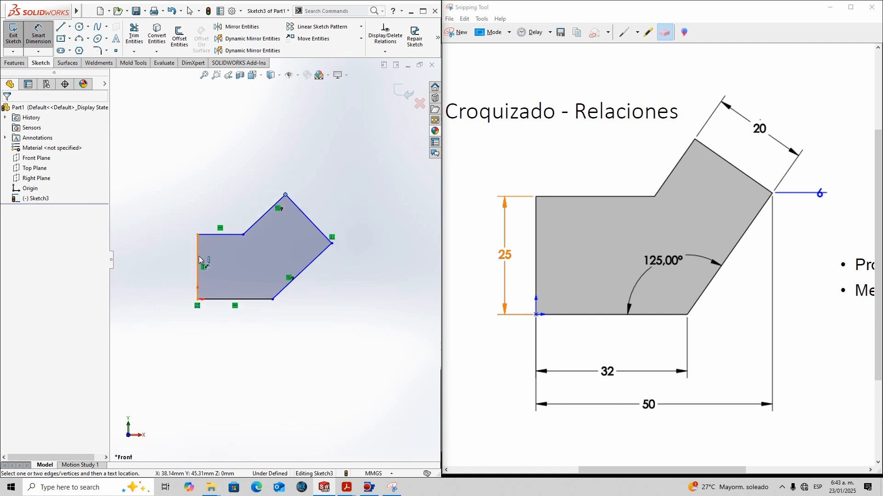
click(166, 253)
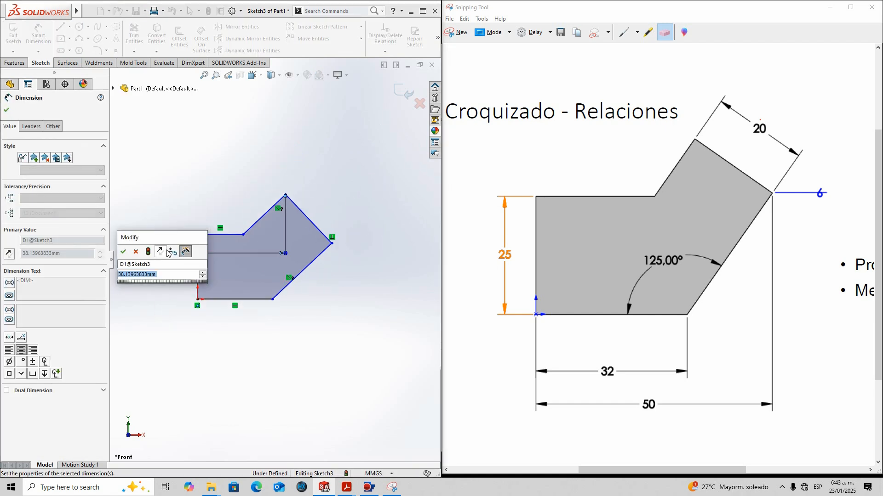
key(Escape)
key(Escape)
drag(167, 251, 183, 194)
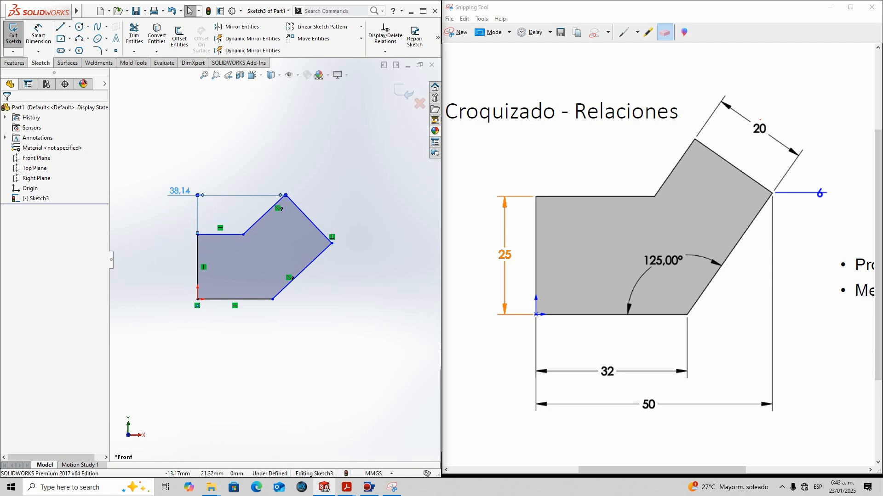
key(Delete)
Dimension the profile's vertical line at the origin with Smart Dimension and set its length to 25 mm
right_drag(251, 177, 255, 154)
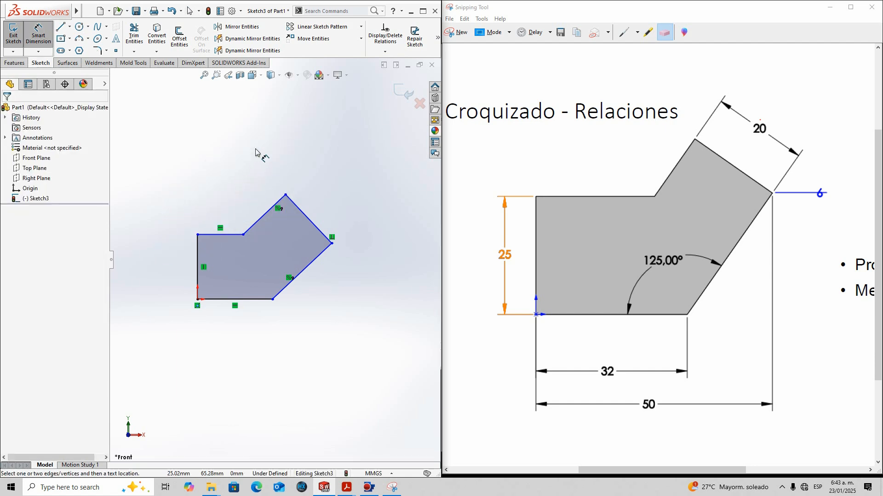
click(197, 255)
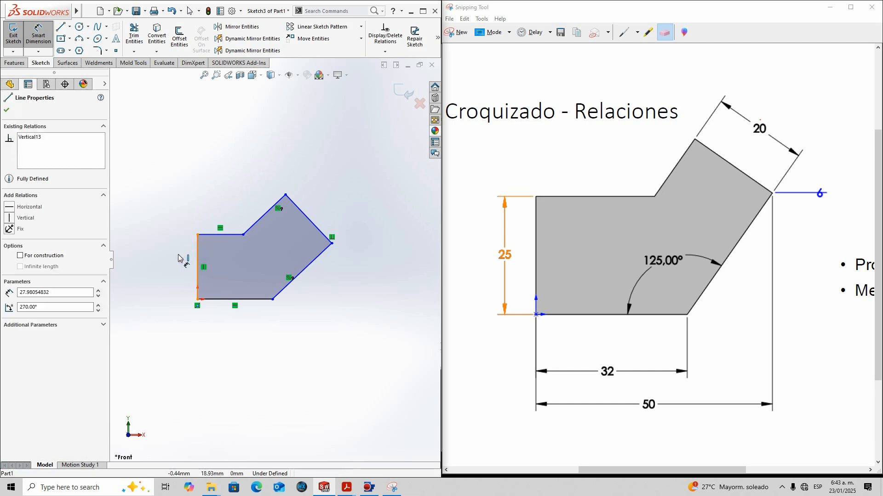
click(176, 256)
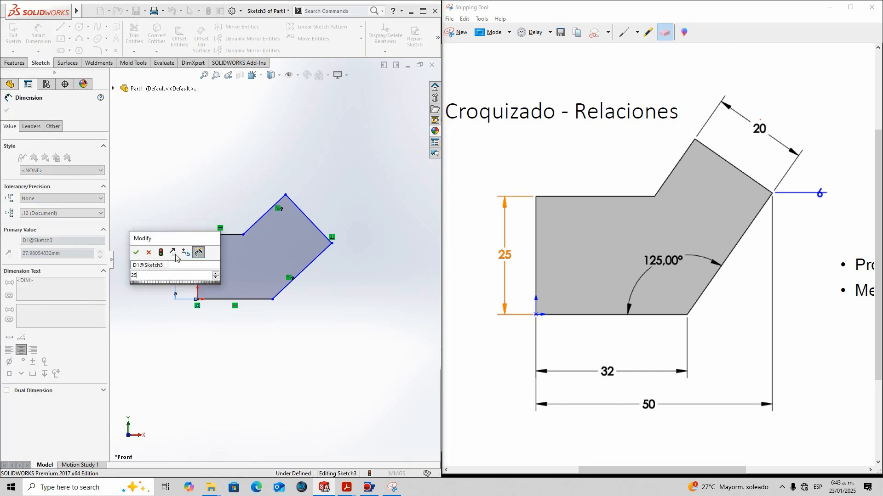
text(25)
key(Return)
click(217, 198)
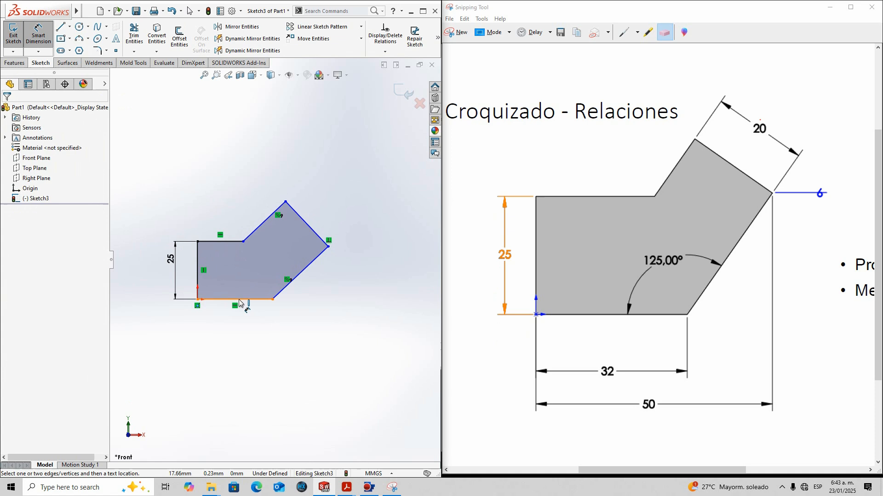
Dimension the profile's bottom horizontal line and set its length to 32 mm
scroll(240, 303, down, 2)
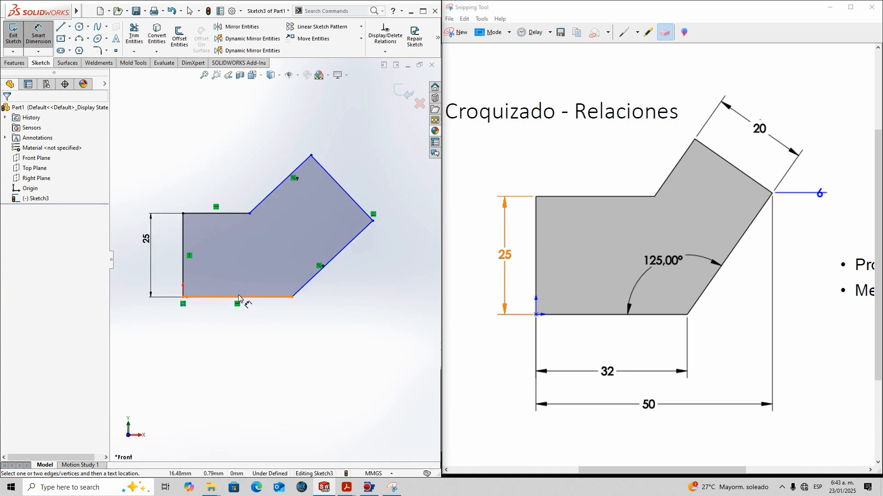
click(252, 299)
click(248, 340)
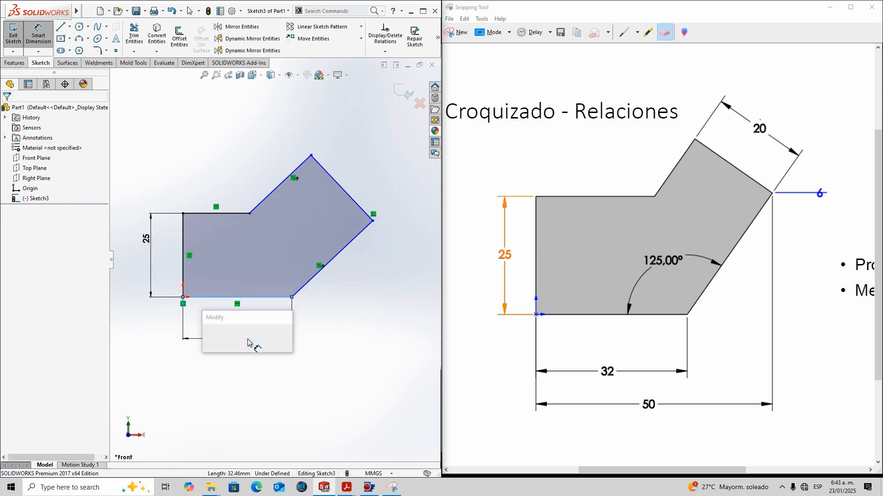
text(32)
key(Return)
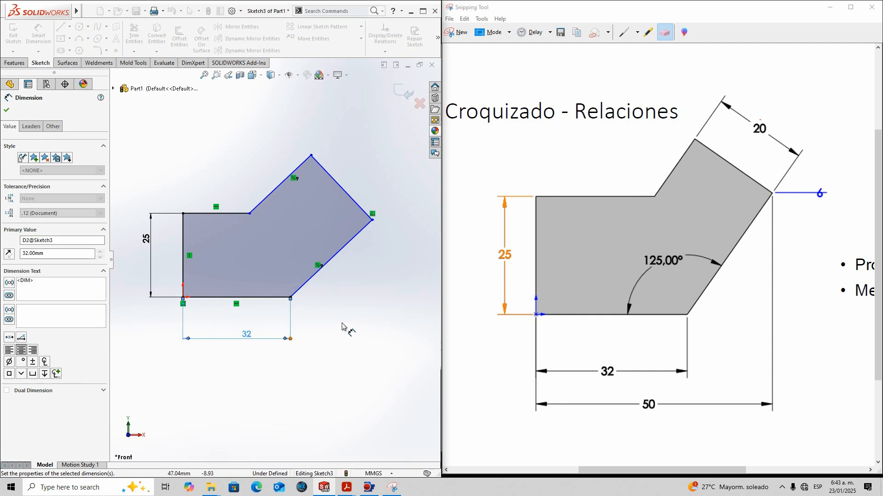
click(367, 241)
Preview the aligned and vertical dimensions between the origin and the arm's rightmost corner, and the horizontal one to its topmost corner
click(372, 220)
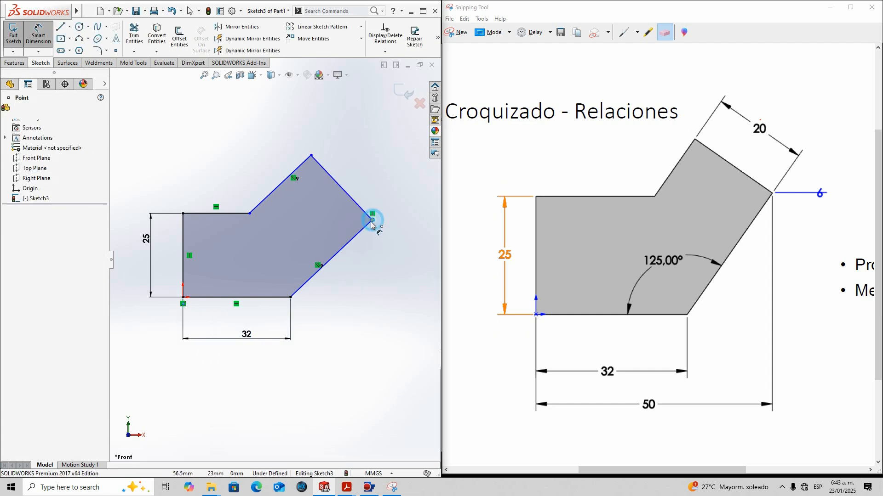
click(183, 297)
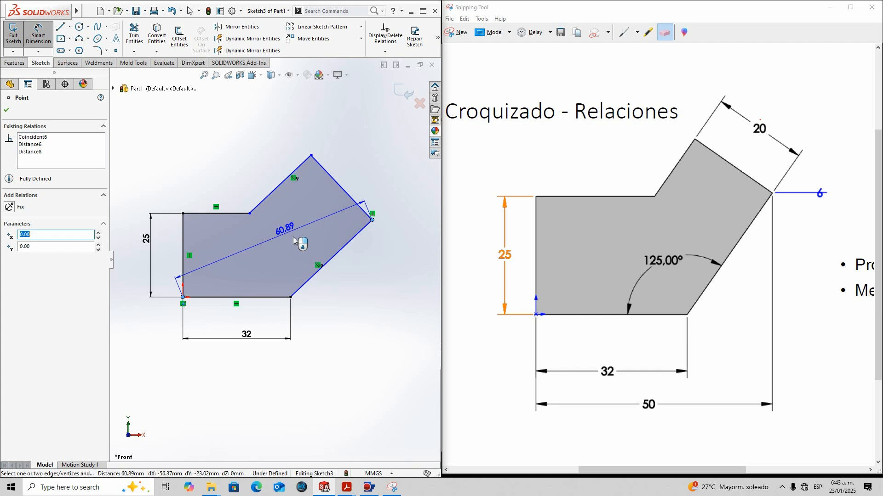
key(Escape)
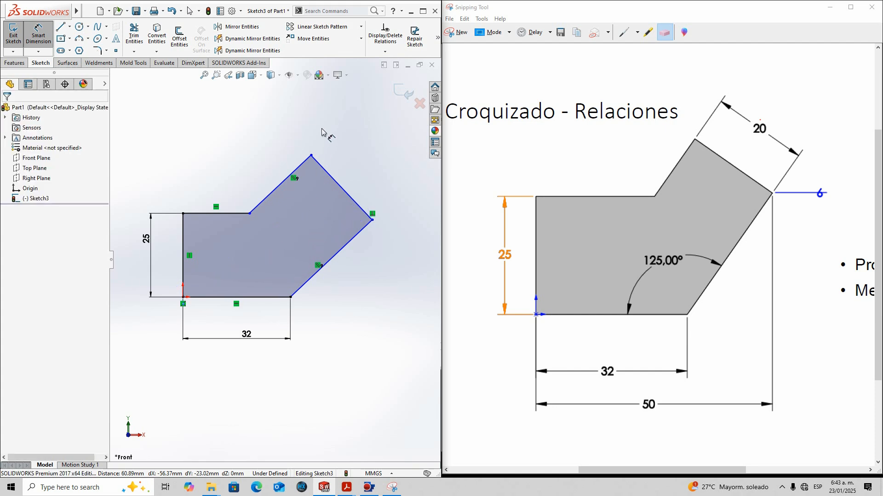
click(184, 296)
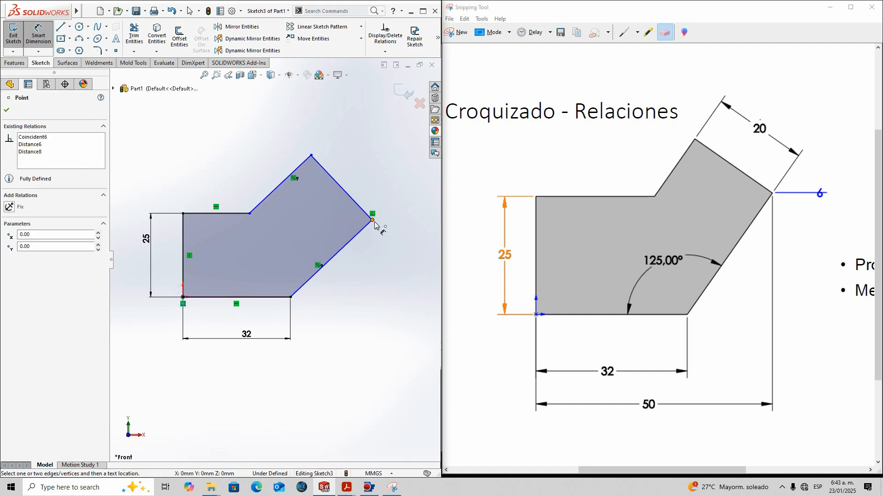
click(372, 220)
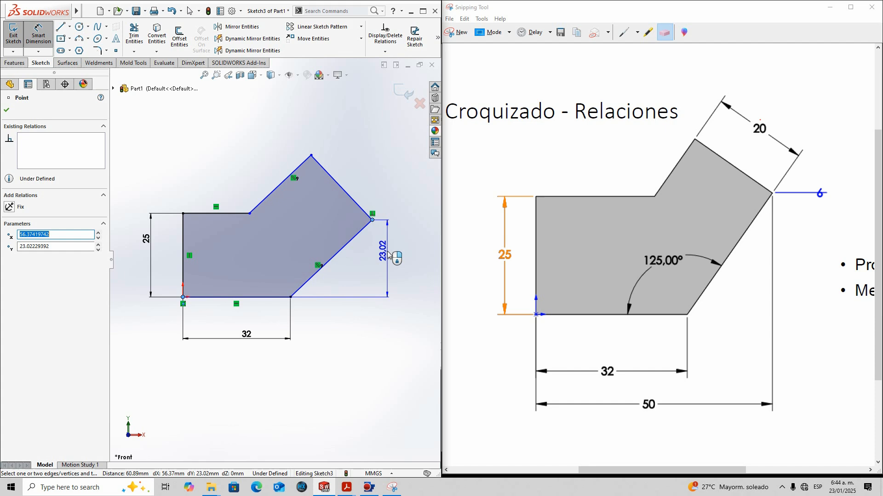
key(Escape)
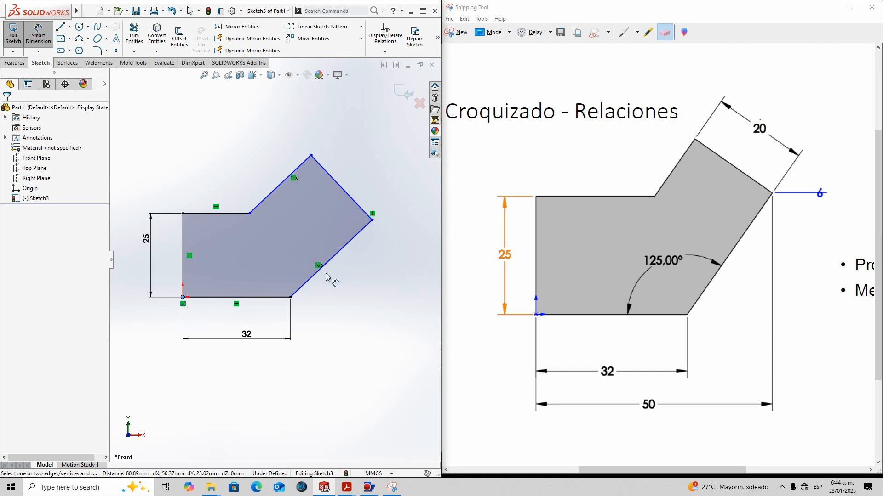
click(311, 155)
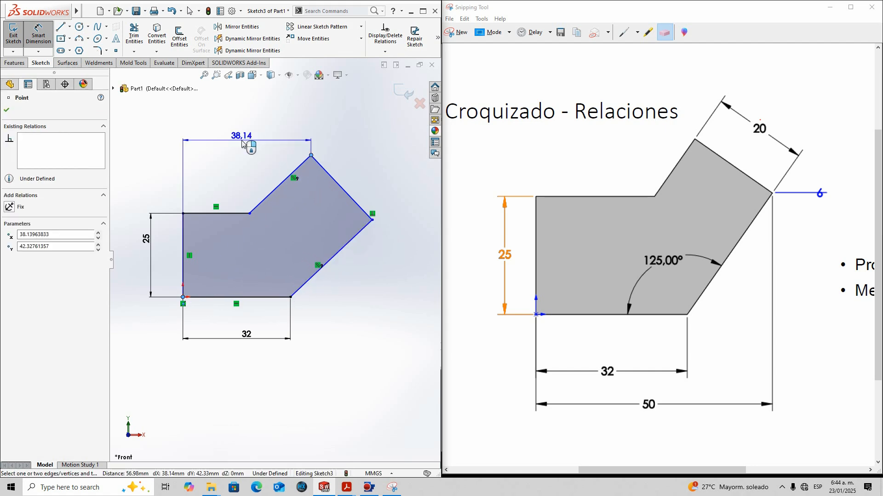
key(Escape)
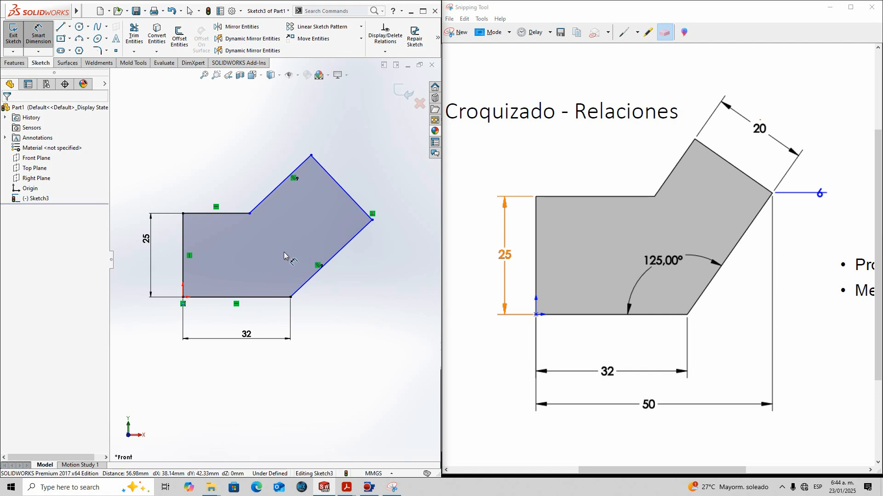
key(Escape)
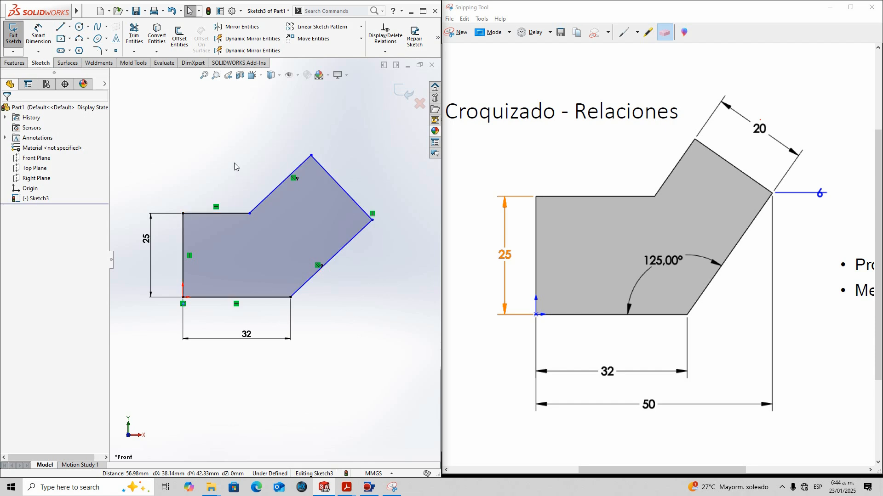
Preview the horizontal dimension from the arm's rightmost corner to the origin and the vertical one to its topmost corner, keeping the sketch open
scroll(302, 228, down, 1)
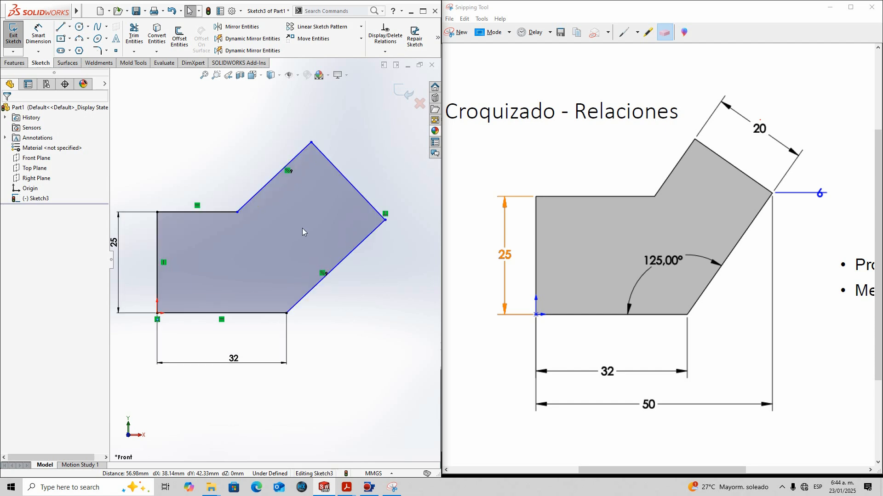
click(305, 250)
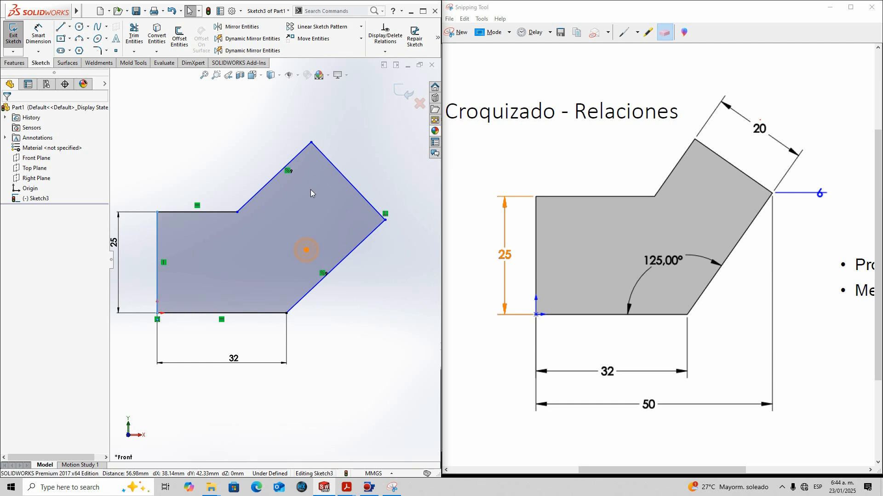
click(374, 172)
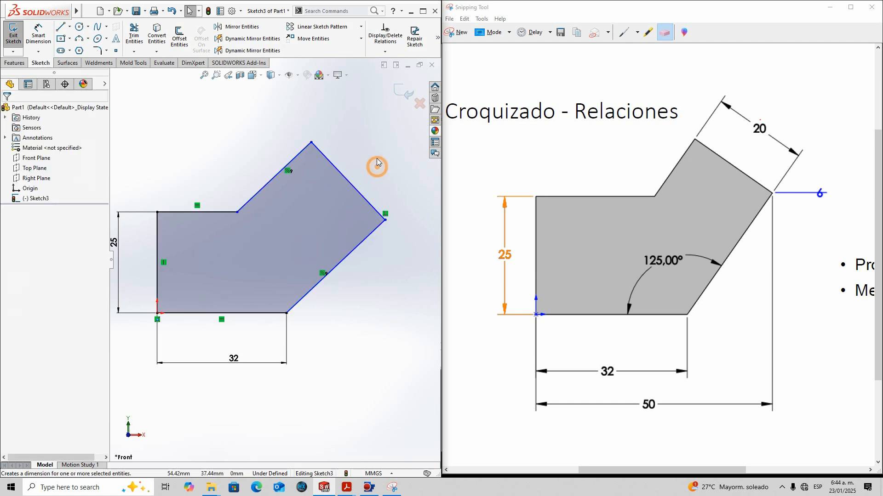
right_drag(376, 158, 378, 133)
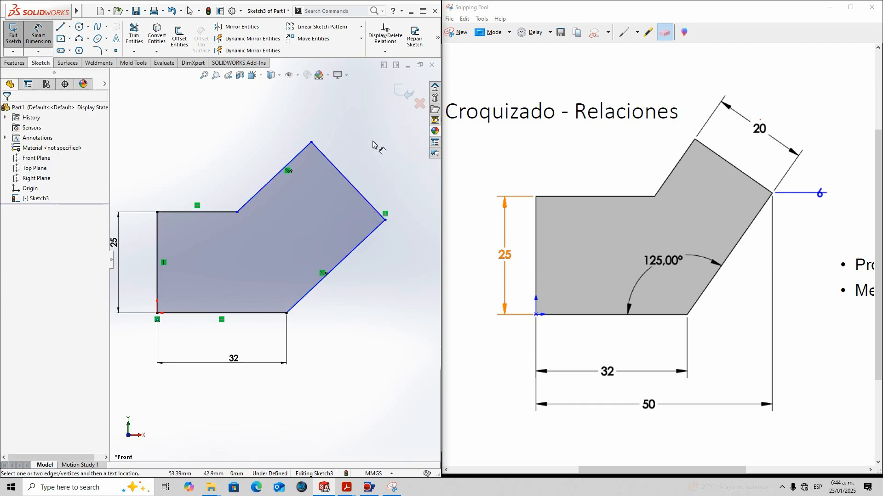
click(385, 220)
click(157, 313)
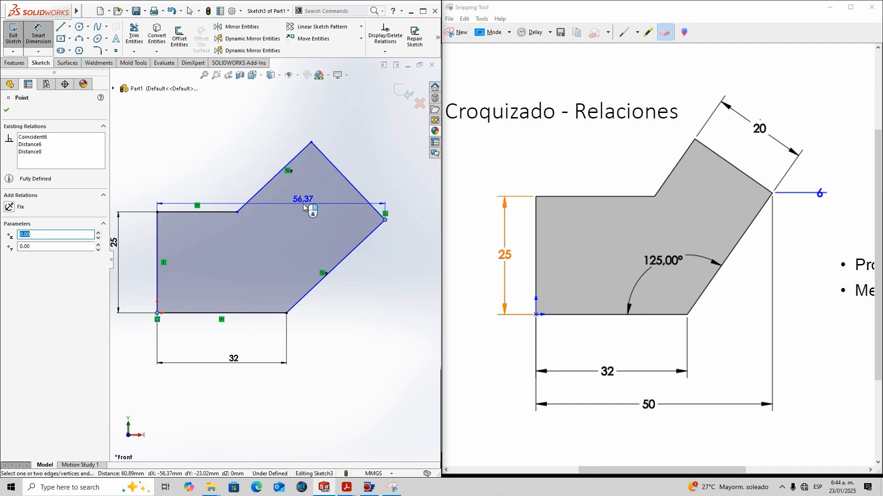
key(Escape)
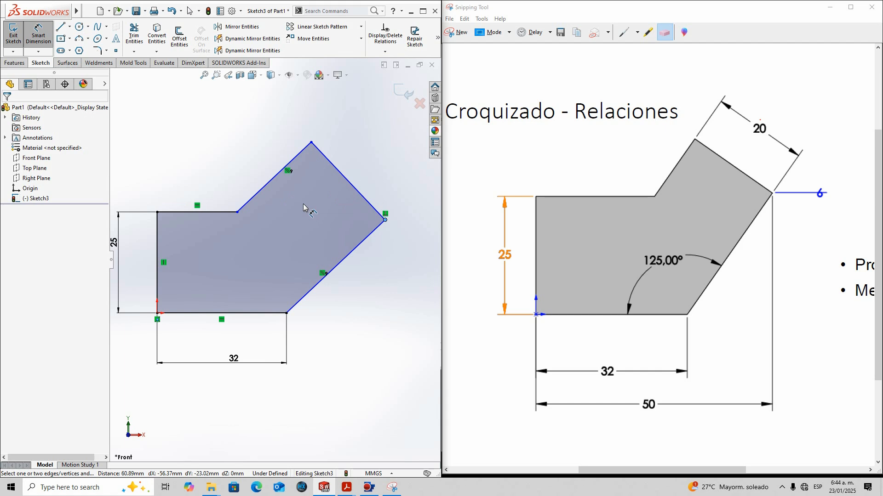
click(386, 219)
click(311, 143)
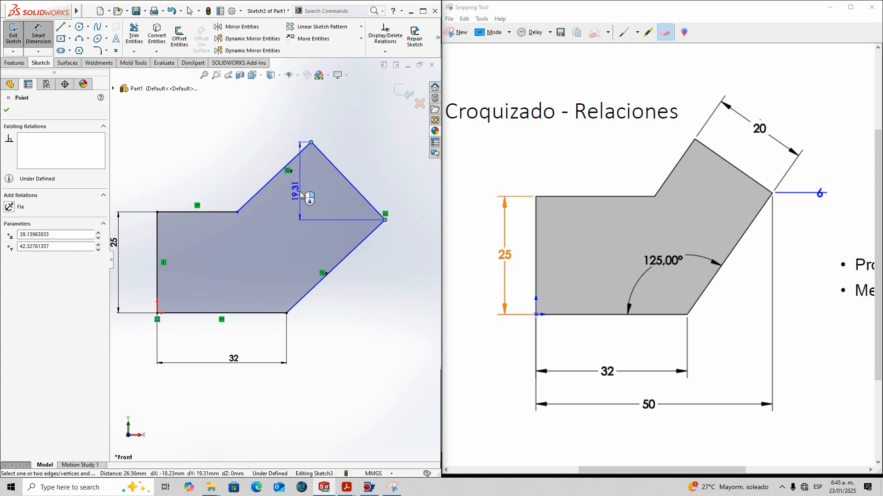
key(Escape)
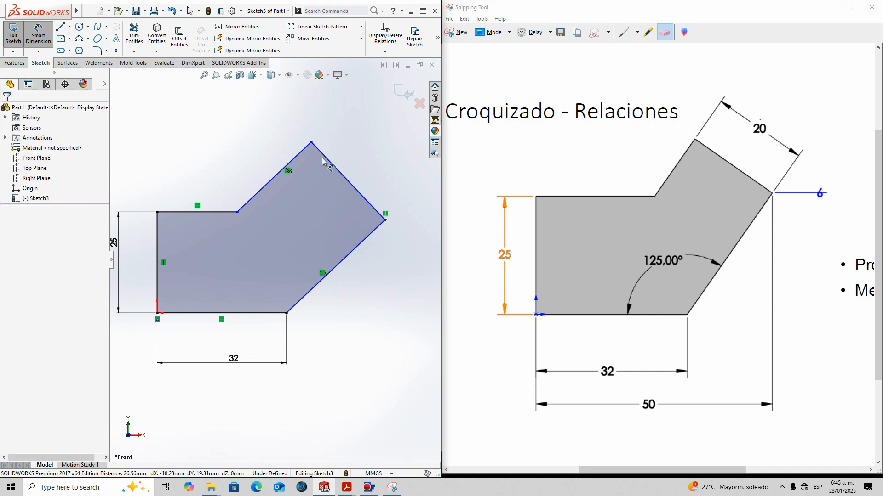
click(420, 103)
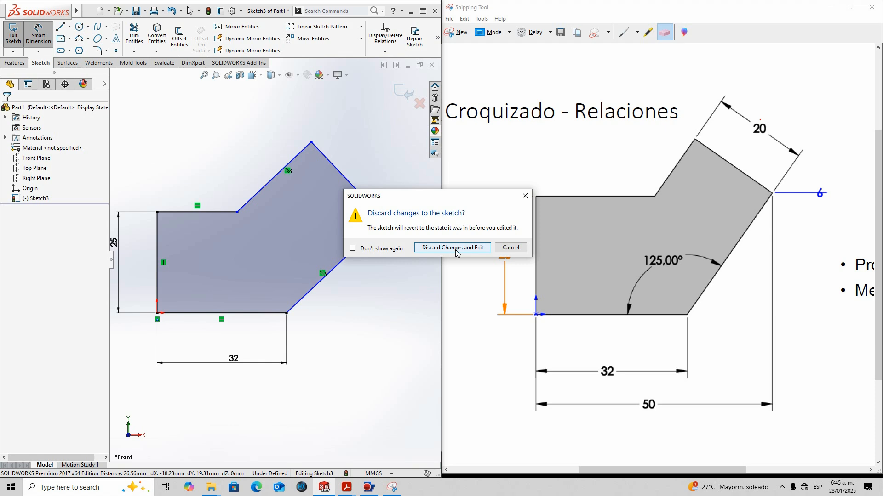
click(516, 250)
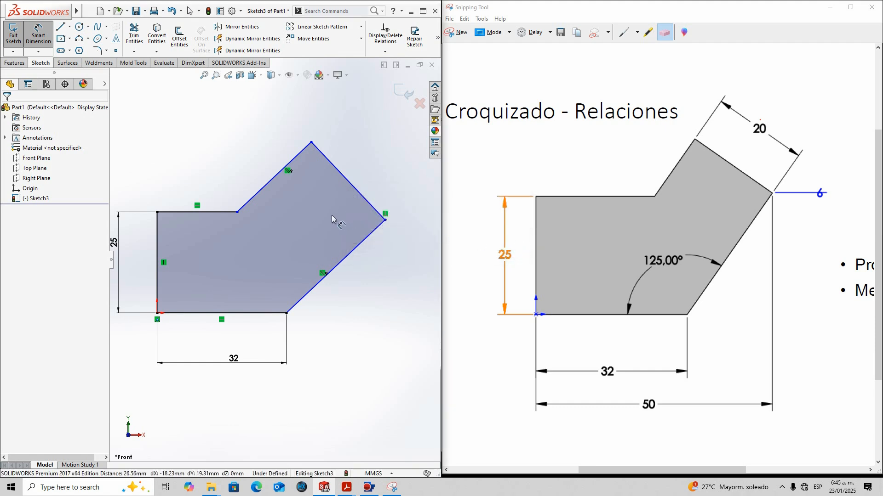
Preview an aligned dimension between the arm's rightmost corner and the right end of the bottom horizontal line
click(385, 220)
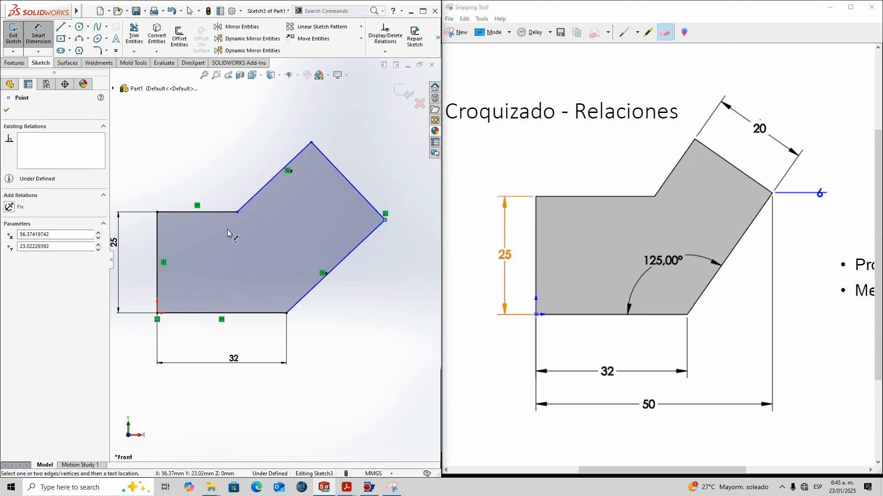
click(286, 313)
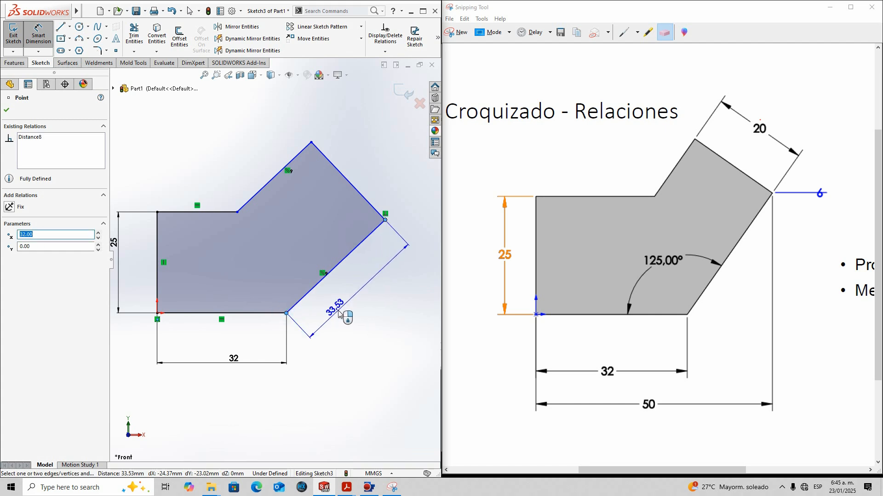
key(Escape)
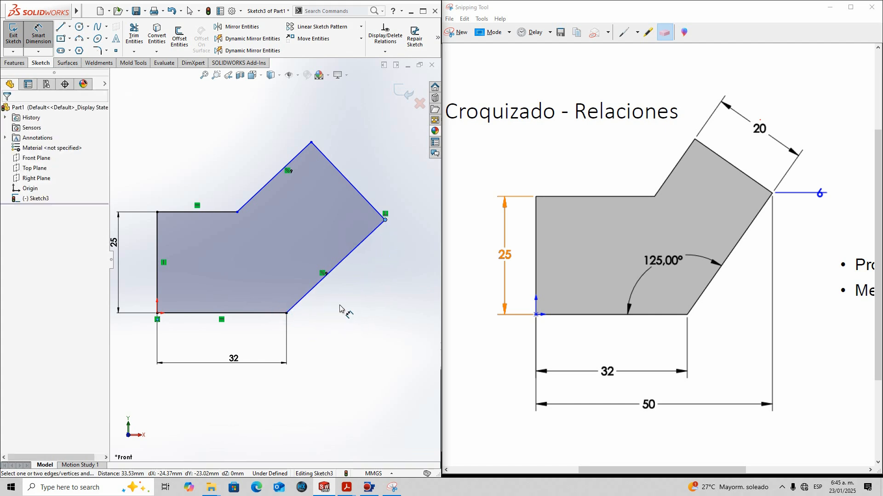
Dimension the arm's end edge between its two outer corners and set its length to 20 mm
click(312, 142)
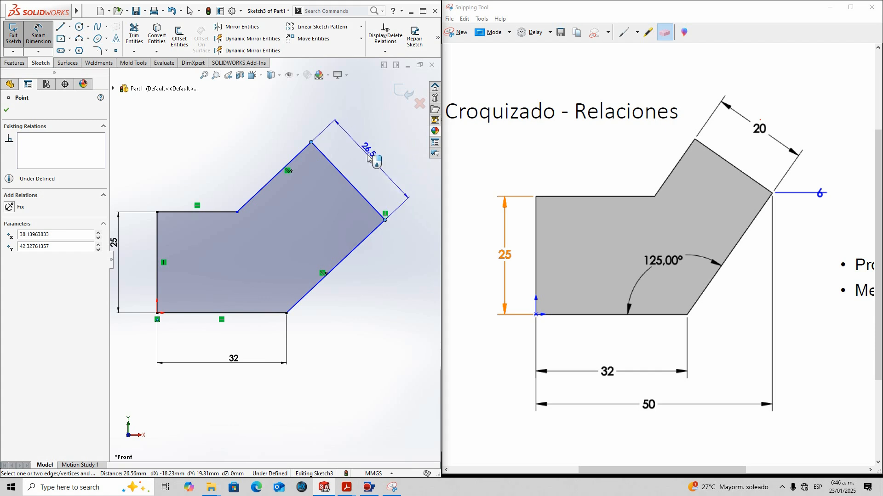
click(368, 158)
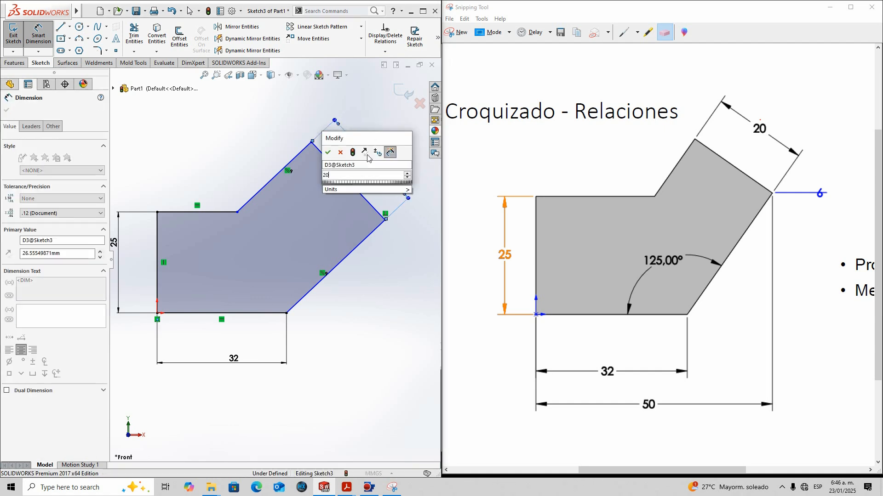
key(Return)
click(311, 134)
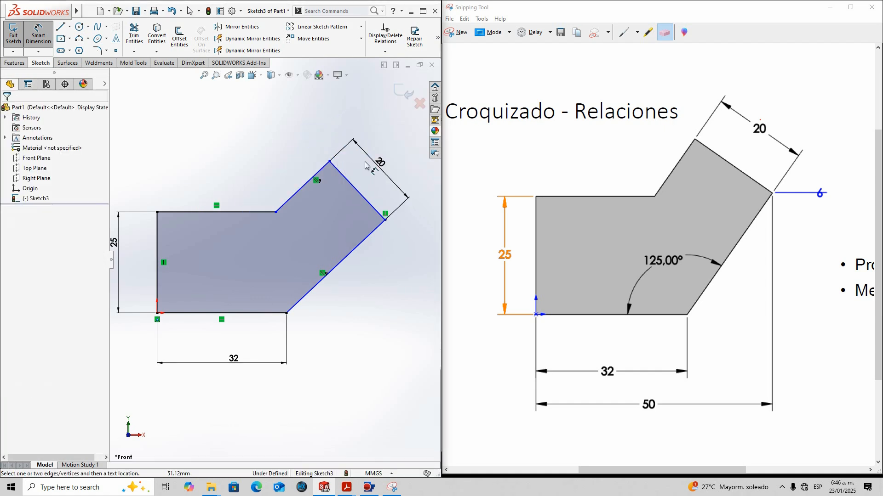
click(316, 183)
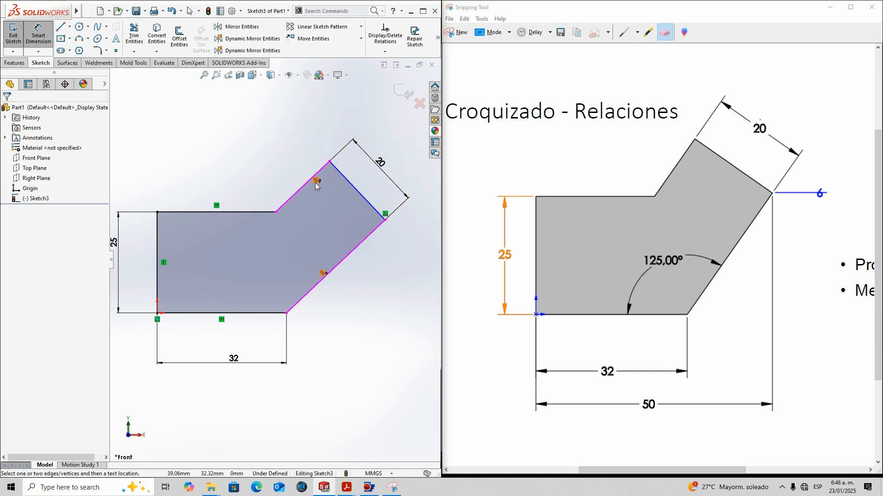
click(323, 275)
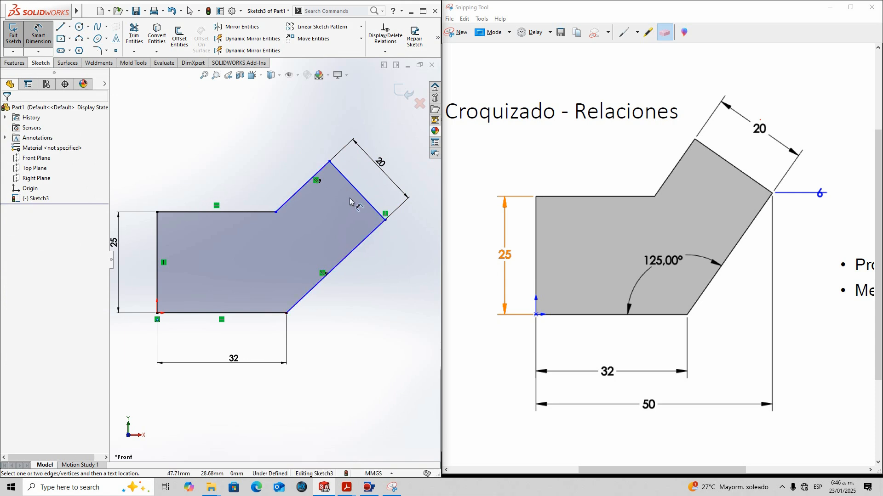
Dimension the horizontal distance from the origin to the arm's rightmost corner, set it to 50 mm and end dimensioning
click(385, 220)
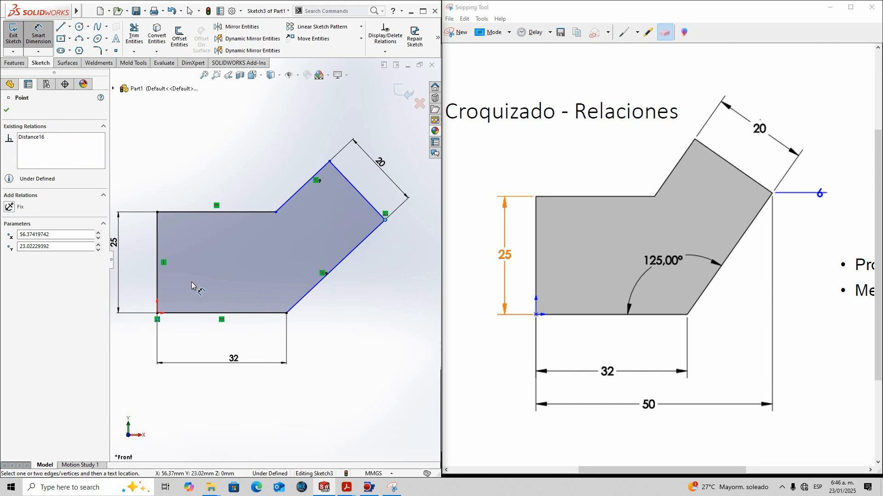
click(157, 315)
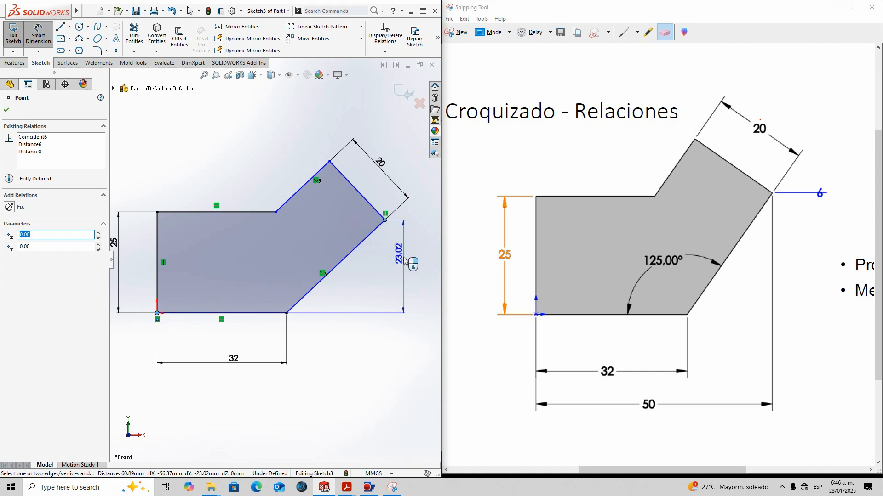
click(272, 405)
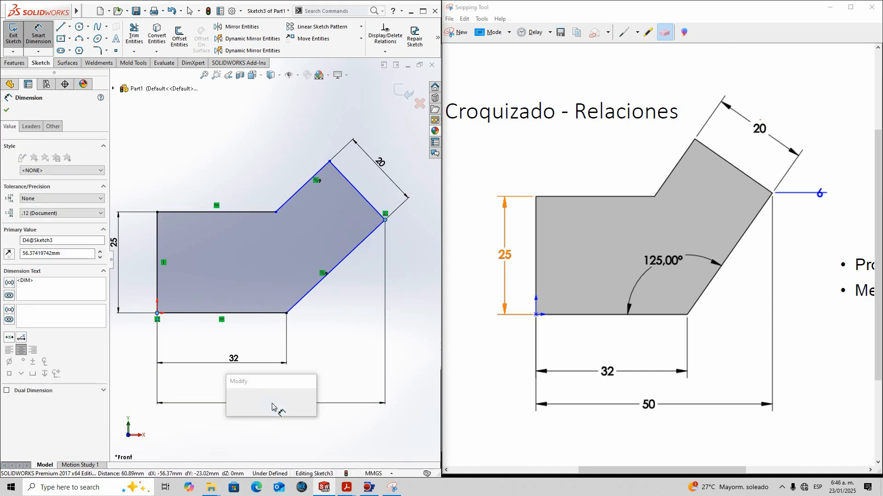
text(50)
key(Return)
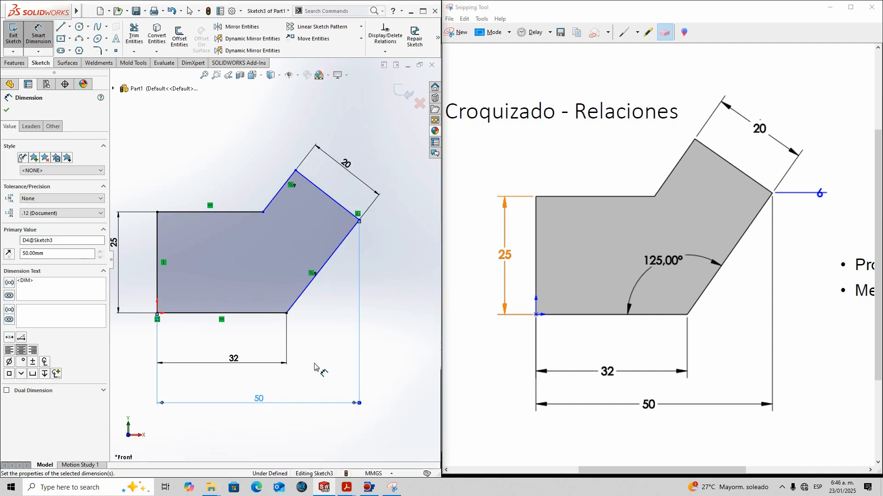
key(Escape)
key(Escape)
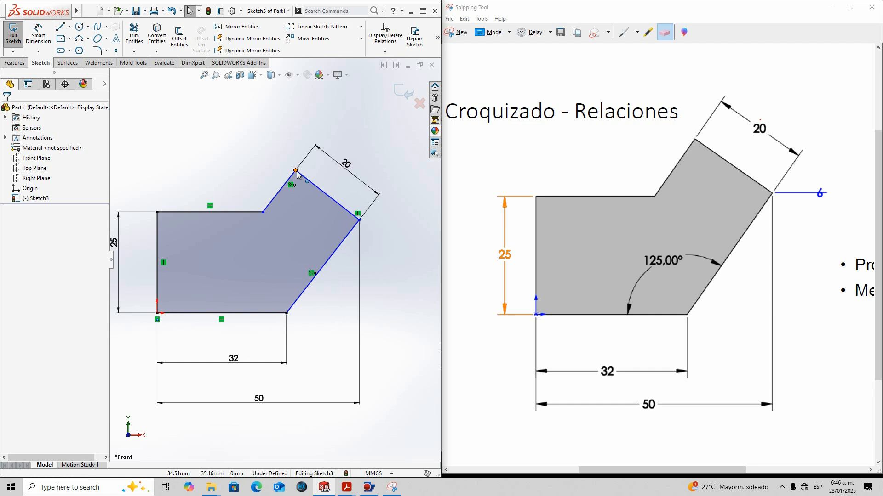
Move the arm's outer corners to test its remaining freedom, leaving the arm roughly as oriented in the reference drawing
mouse_move(296, 171)
mouse_down()
mouse_move(230, 191)
mouse_move(349, 216)
mouse_move(339, 215)
mouse_up()
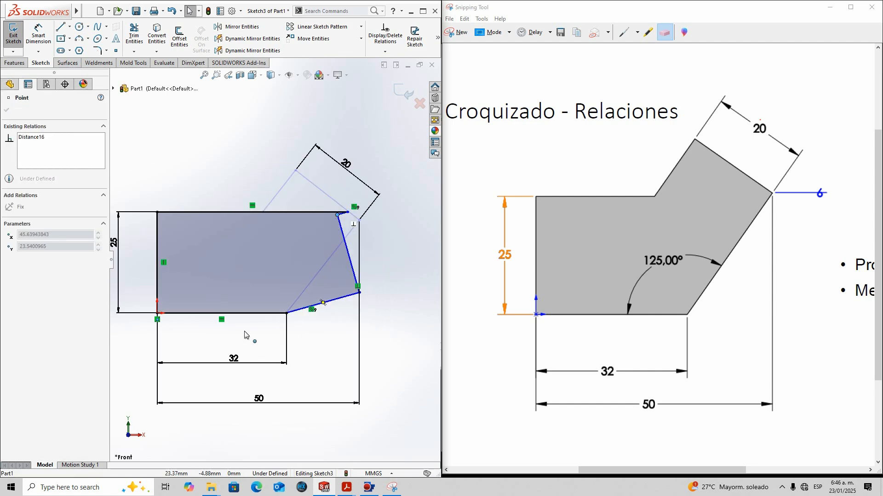
mouse_move(244, 332)
mouse_down()
mouse_move(123, 239)
mouse_move(296, 258)
mouse_move(297, 342)
mouse_move(296, 184)
mouse_move(251, 174)
mouse_up()
mouse_move(360, 206)
mouse_down()
mouse_move(375, 248)
mouse_move(366, 273)
mouse_move(360, 209)
mouse_up()
click(387, 259)
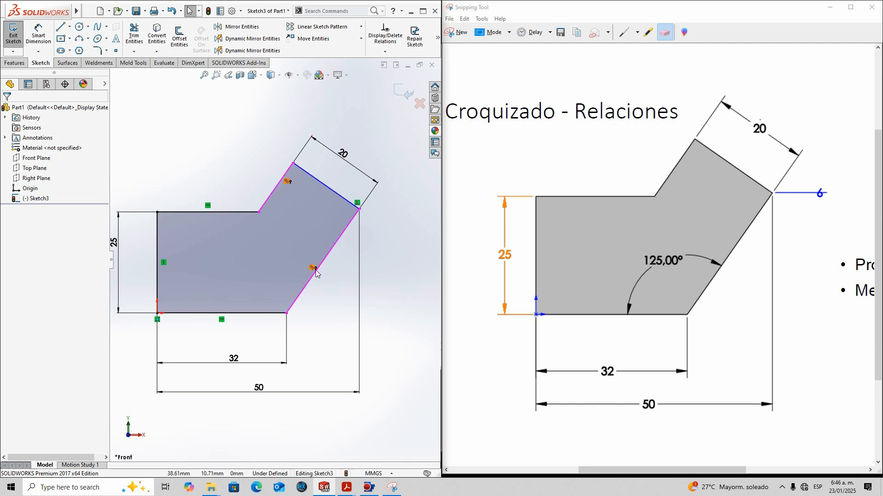
click(400, 241)
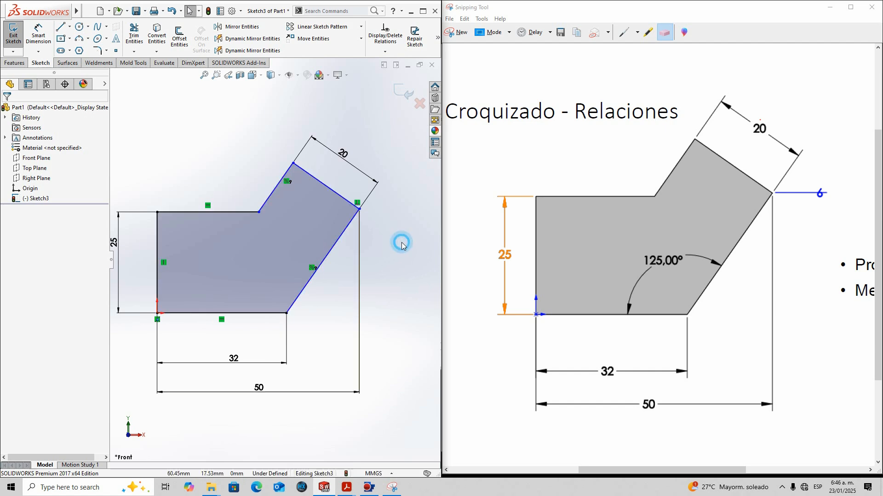
Dimension the inner angle between the bottom horizontal line and the arm's lower slanted line and set it to 125°
click(628, 299)
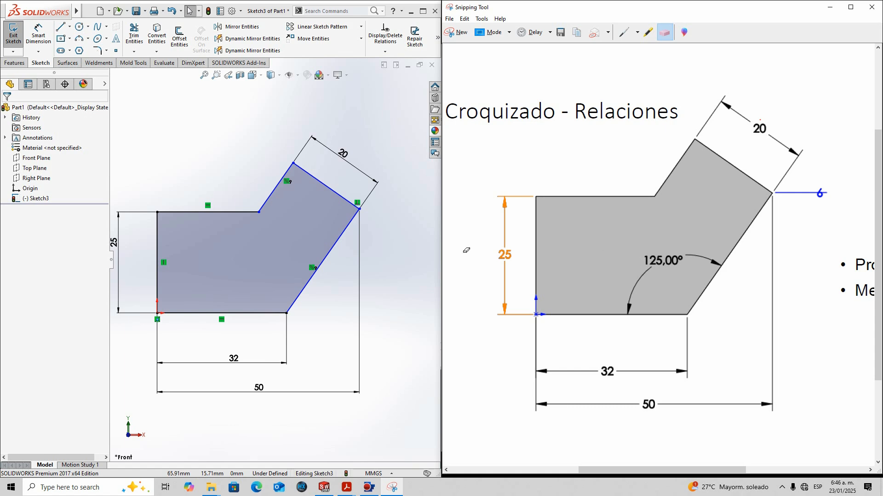
click(302, 241)
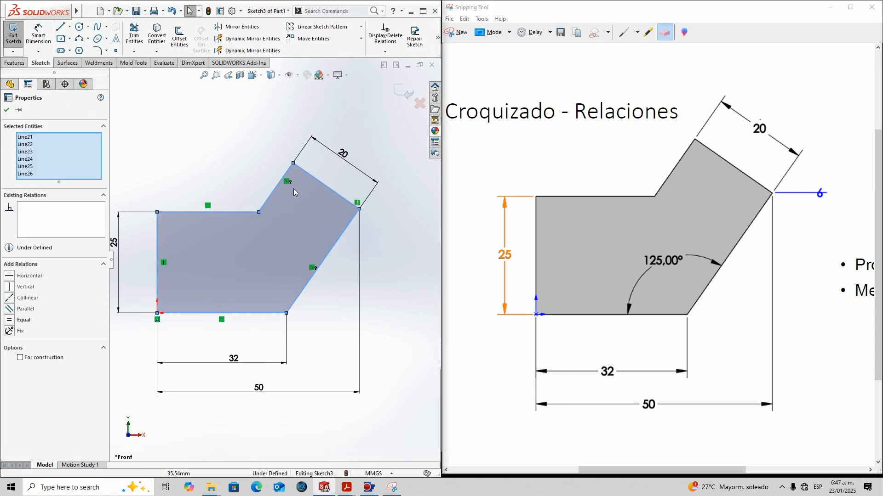
click(239, 178)
right_drag(240, 165, 242, 146)
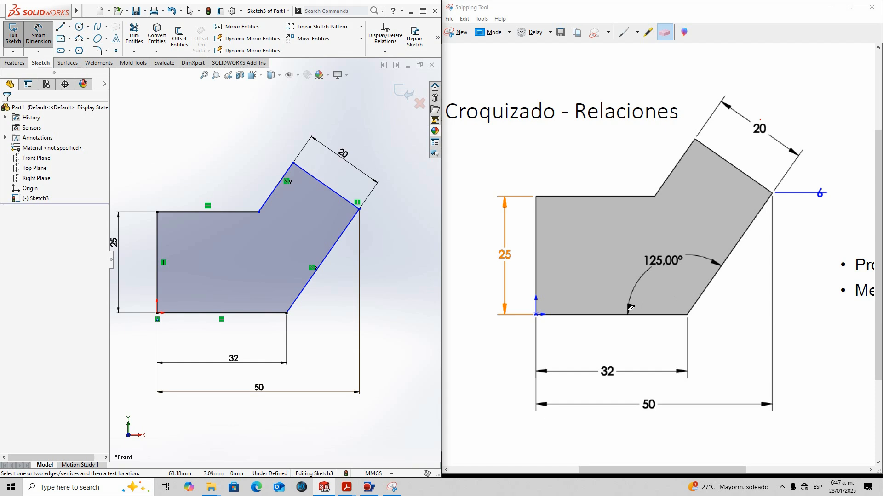
click(319, 267)
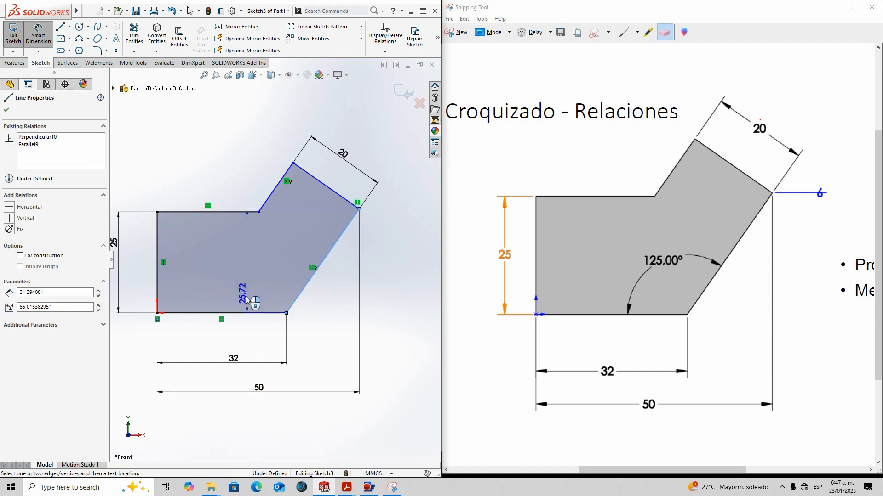
click(239, 313)
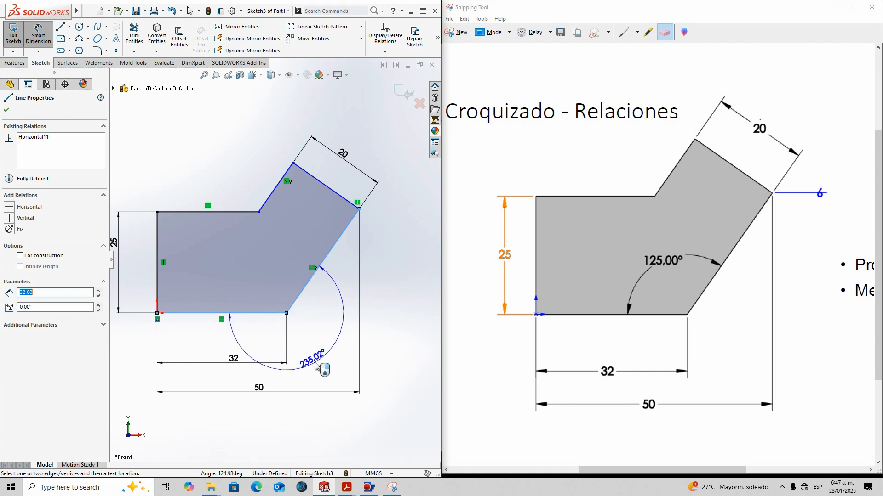
click(257, 283)
text(1)
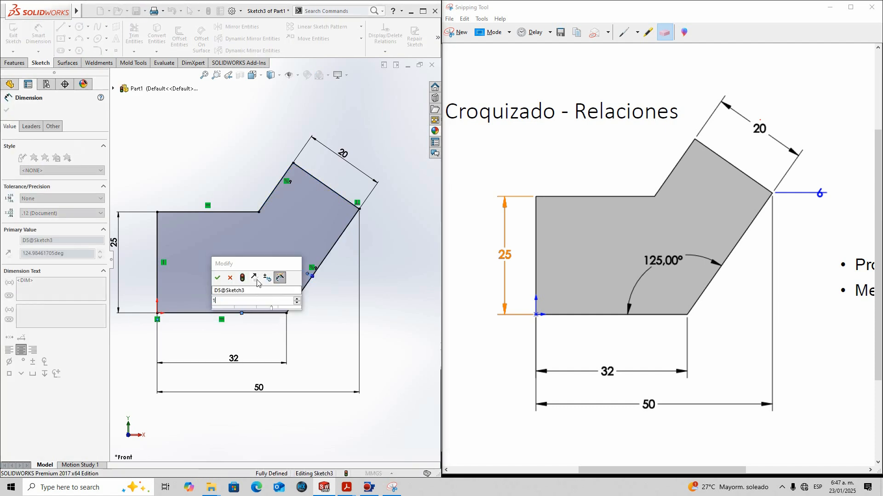
text(25)
key(Return)
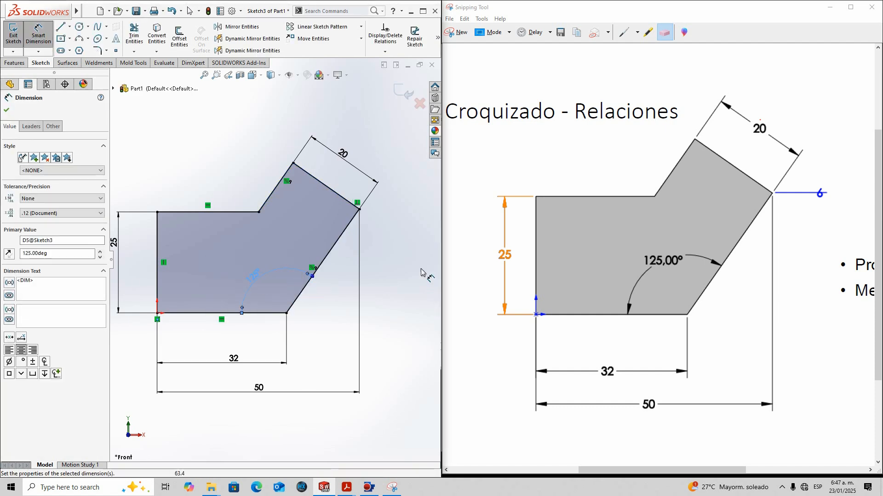
click(265, 181)
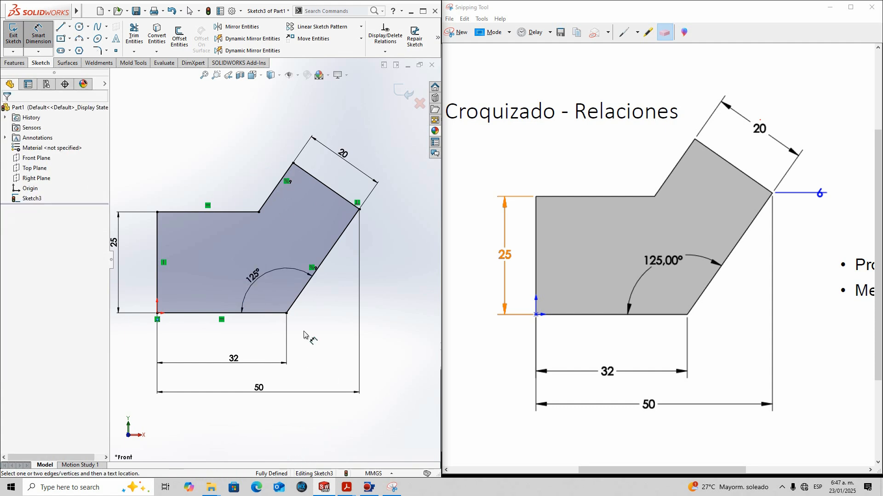
scroll(303, 334, up, 1)
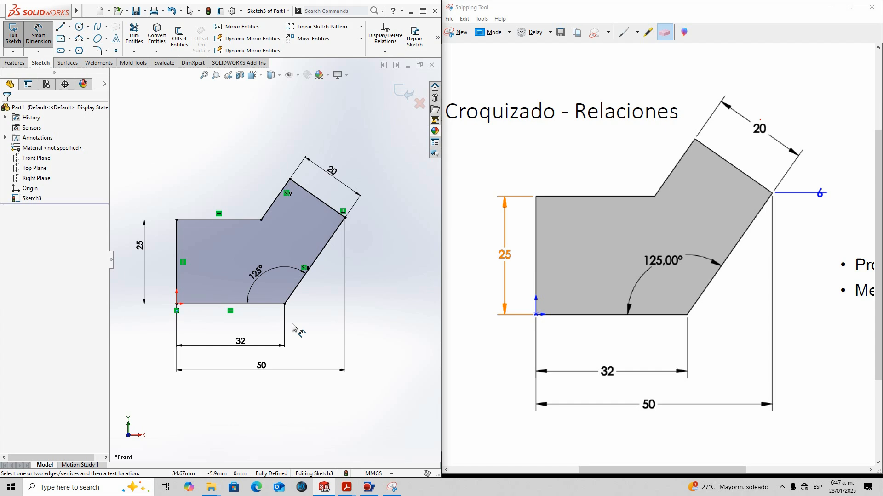
key(Escape)
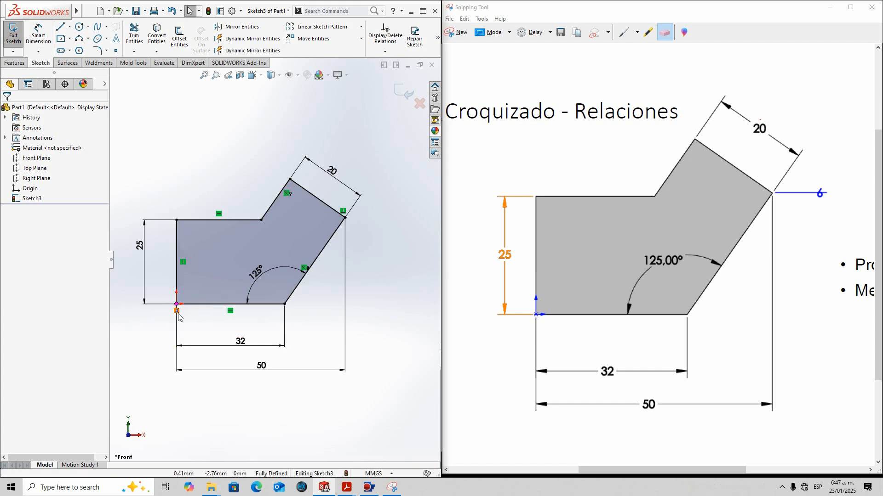
Delete the coincident relation at the origin and move the profile up and away from it
click(179, 316)
key(Delete)
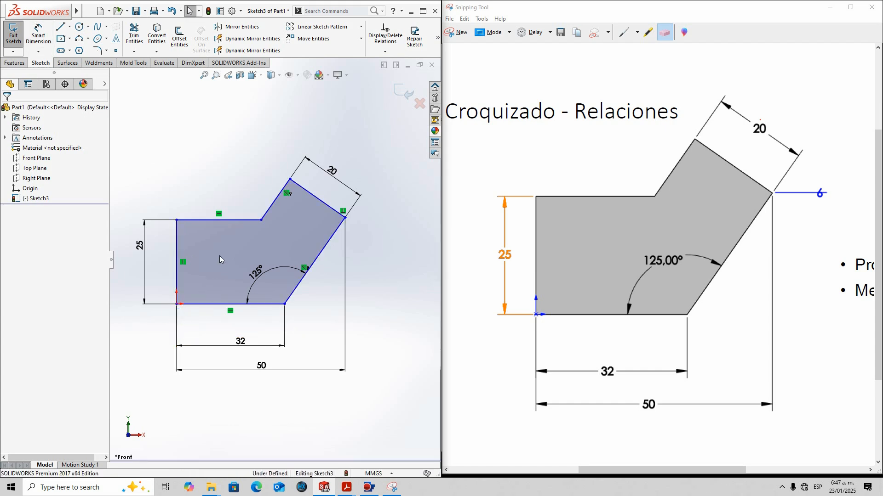
drag(176, 305, 273, 231)
scroll(276, 239, up, 3)
click(182, 141)
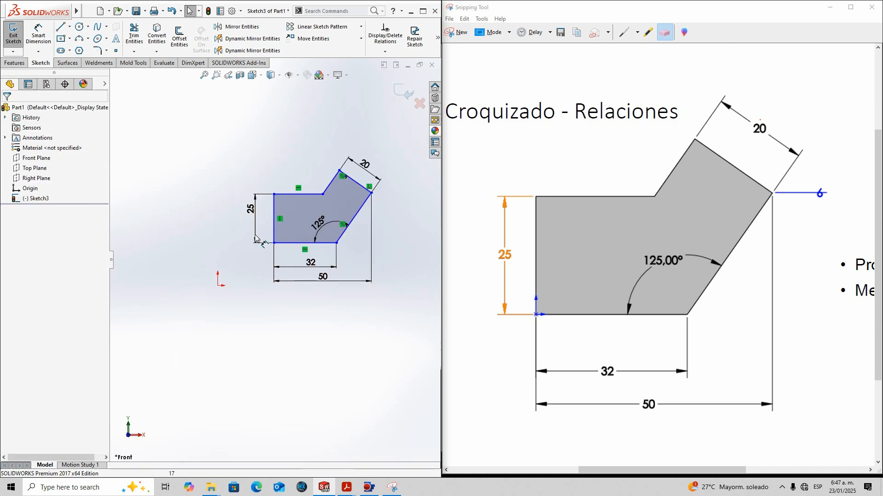
Move the profile by its lower-left corner to the other side of the origin and reattach that corner to the origin
mouse_move(274, 244)
mouse_down()
mouse_move(175, 199)
mouse_move(197, 222)
mouse_move(191, 212)
mouse_up()
click(184, 242)
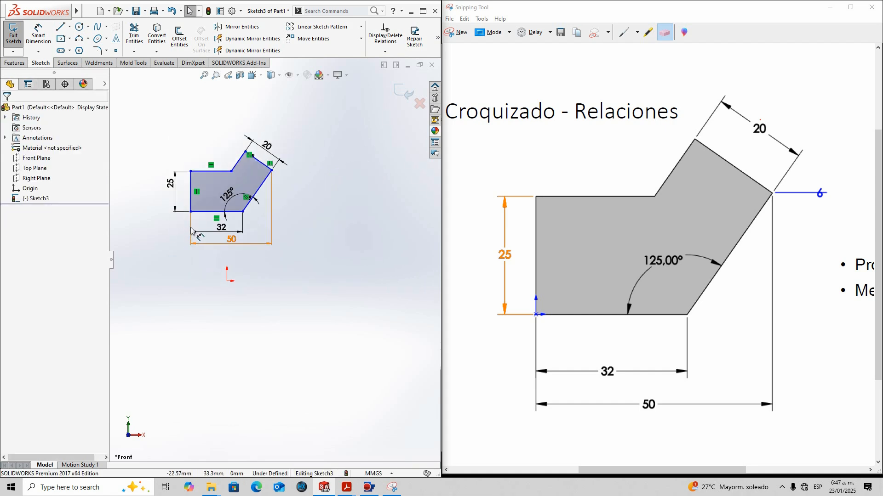
mouse_move(192, 212)
mouse_down()
mouse_move(216, 233)
mouse_move(227, 281)
mouse_up()
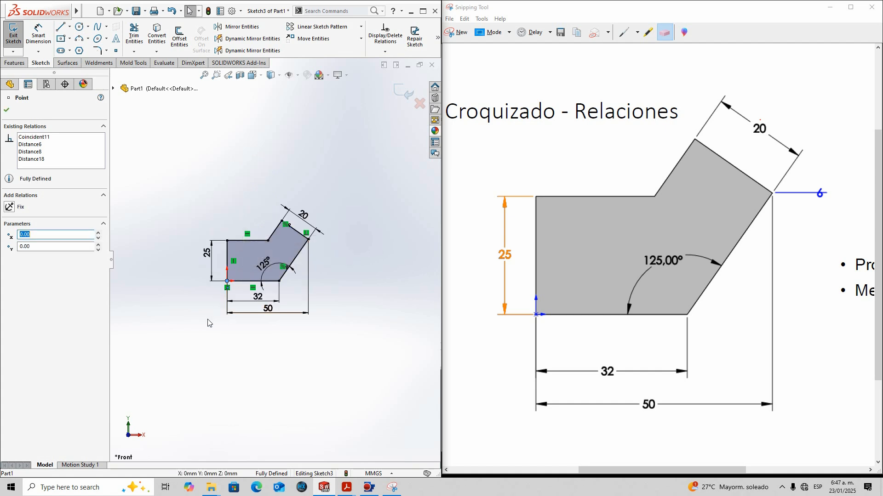
click(219, 296)
Remove the coincident relation at the origin again and move the profile's lower-left corner to about X 6.5, Y 20.7 mm
scroll(221, 295, down, 5)
click(238, 265)
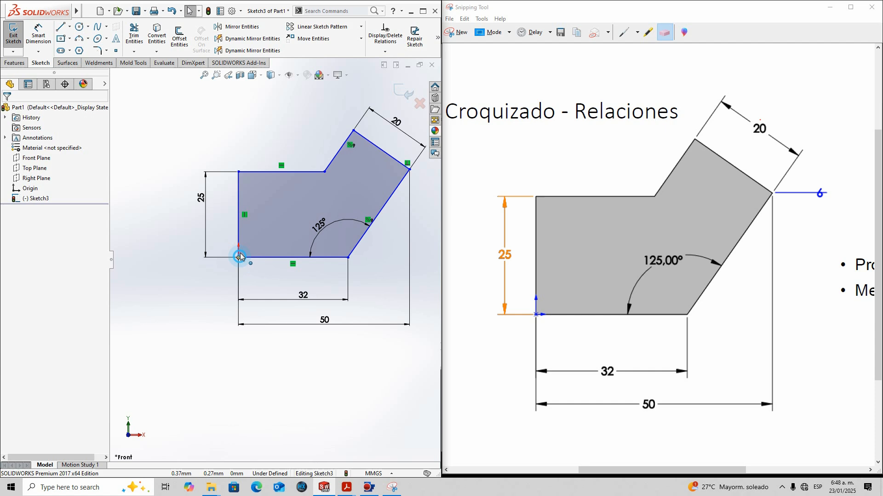
drag(240, 258, 262, 193)
scroll(281, 245, up, 3)
scroll(371, 181, down, 2)
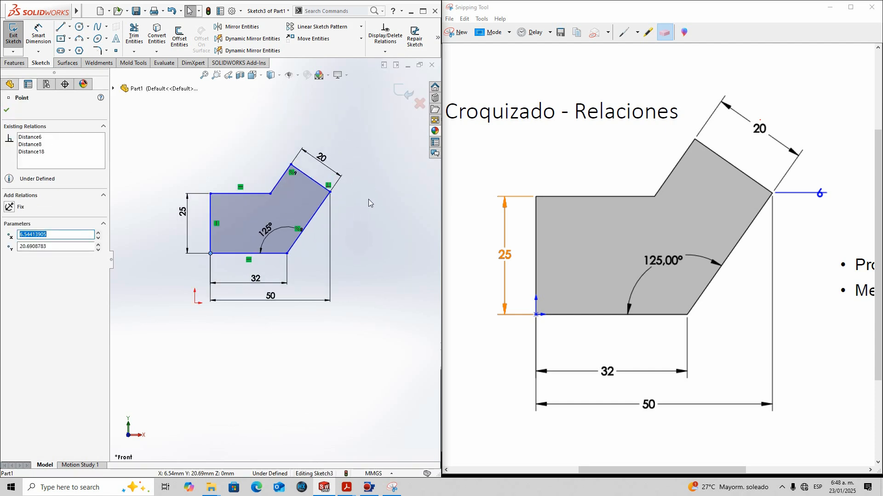
click(368, 200)
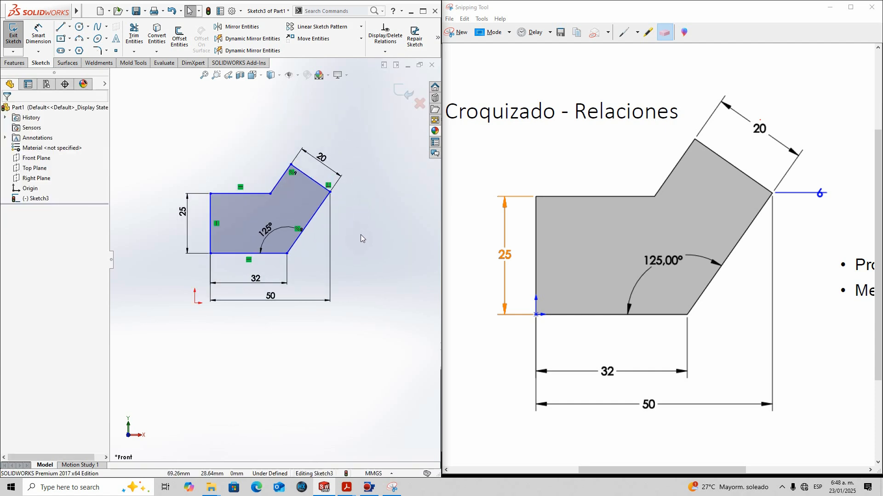
Sketch a second closed six-sided outline below the dimensioned profile, with a vertical side about 24 mm and a lower slanted side about 36 mm
key(l)
scroll(274, 259, up, 3)
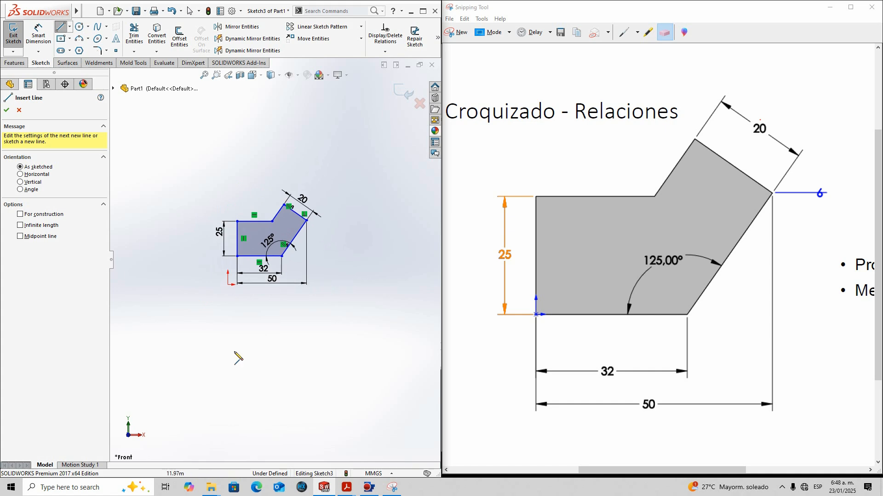
click(266, 382)
click(313, 382)
click(343, 342)
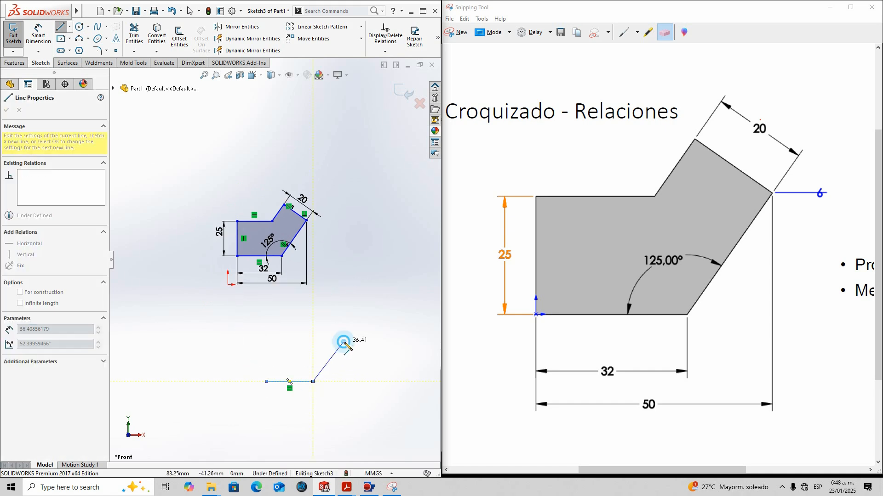
click(316, 321)
click(295, 348)
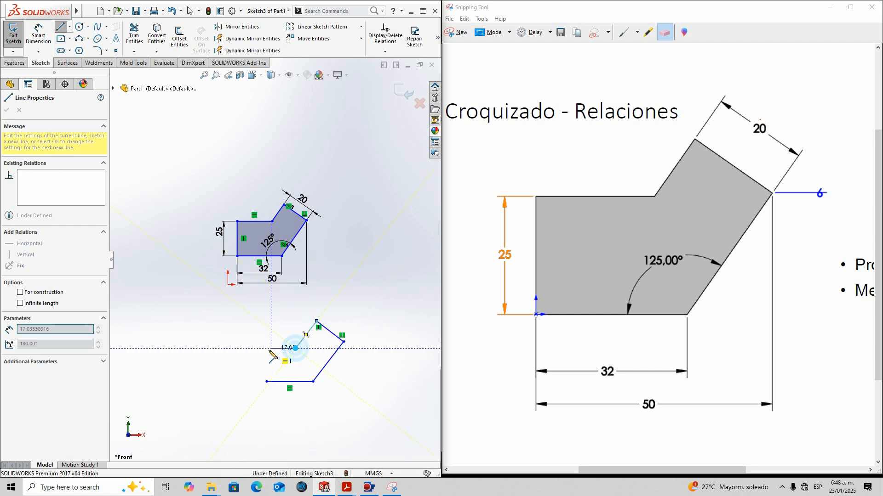
click(267, 349)
click(266, 382)
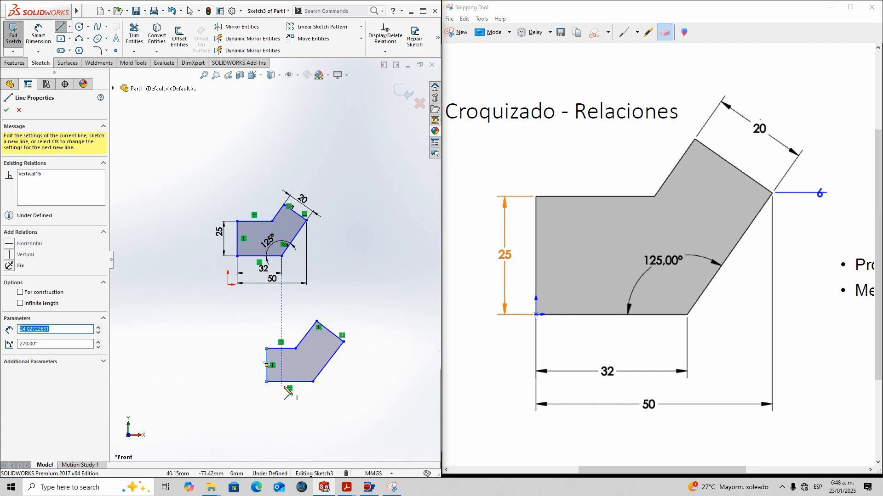
Sketch a closed irregular seven-sided outline below and to the left of the dimensioned profile, with a closing side about 15 mm long
click(170, 362)
click(197, 345)
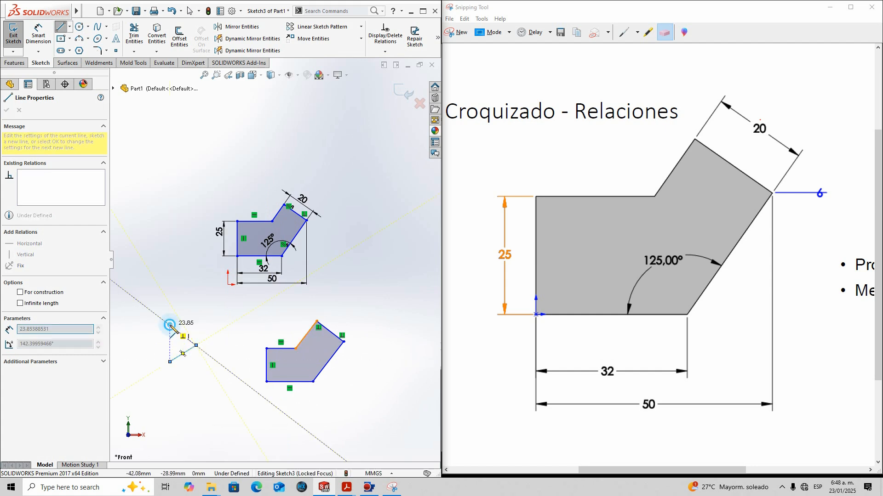
click(170, 326)
click(148, 335)
click(144, 366)
click(161, 379)
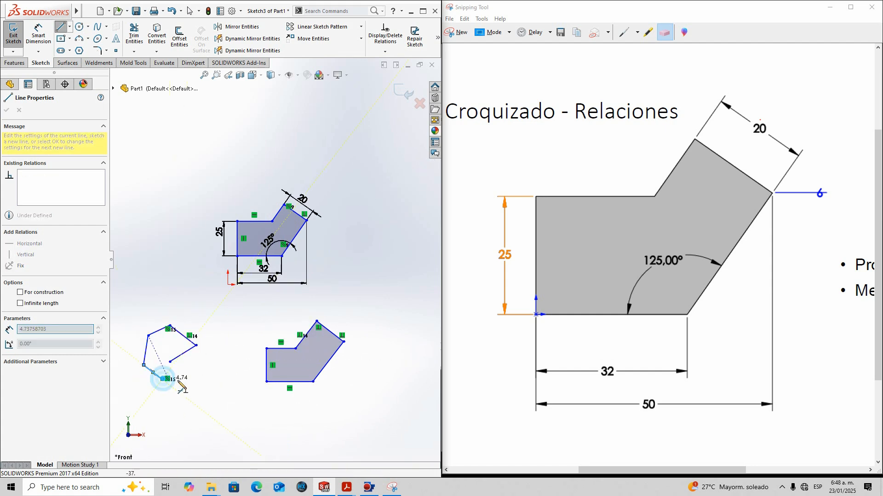
click(180, 379)
click(170, 362)
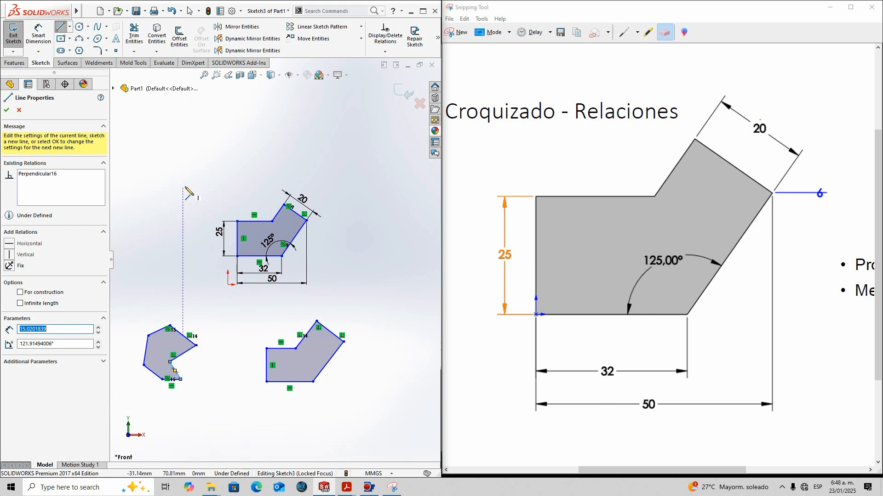
Sketch a horizontal line about 40 mm and a slanted line about 37 mm above the profile, plus a vertical line about 16 mm inside it
drag(187, 146, 243, 146)
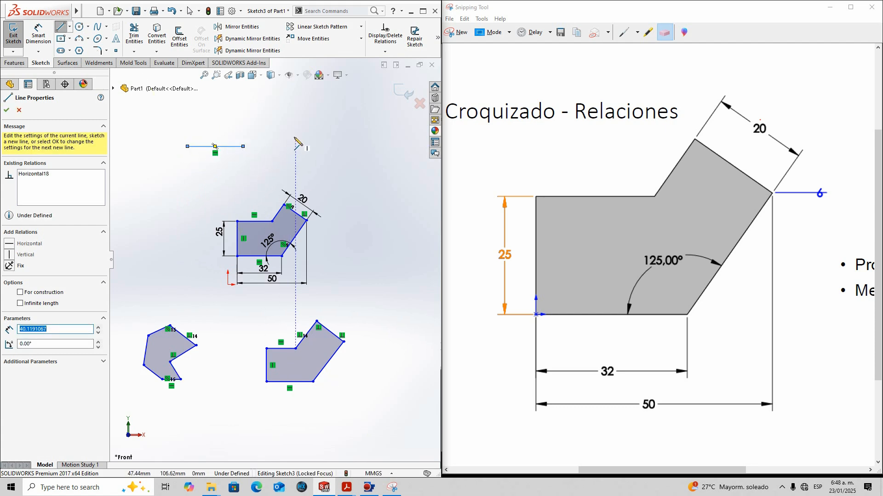
drag(296, 137, 323, 181)
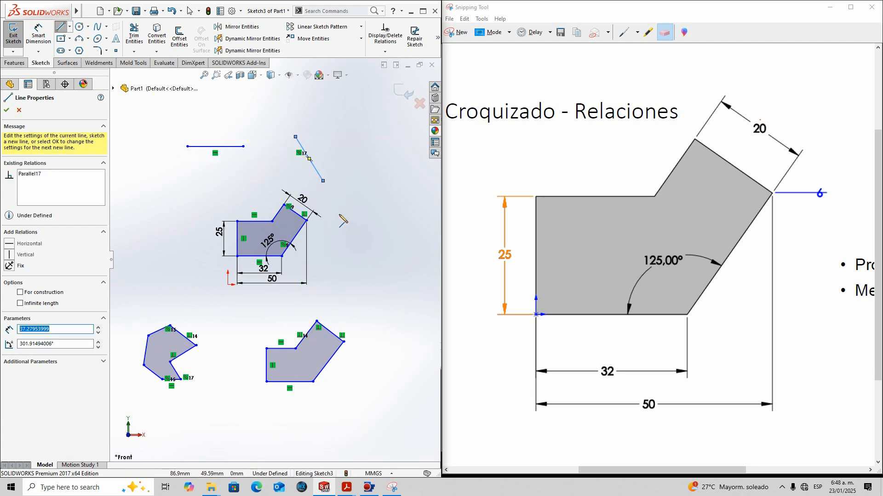
scroll(278, 234, down, 3)
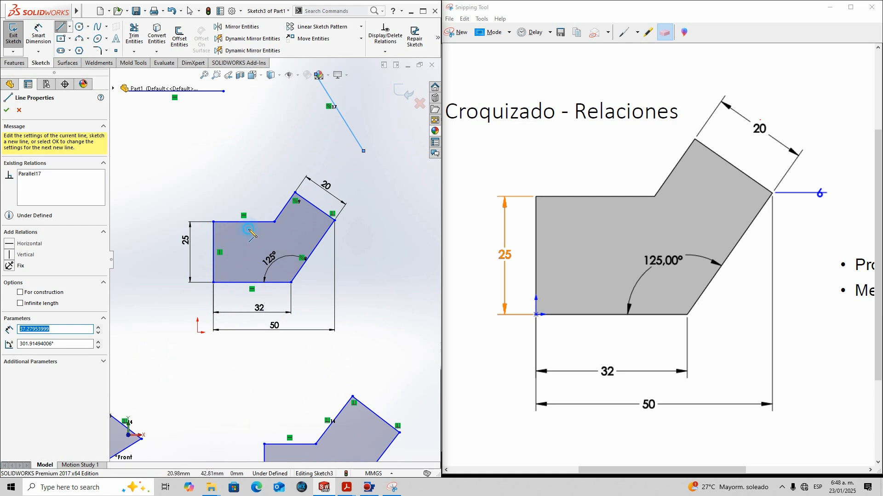
drag(249, 230, 248, 266)
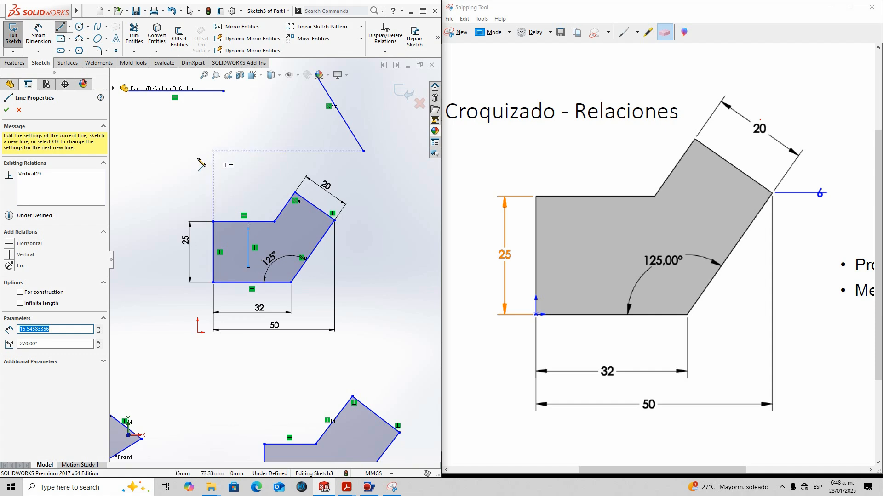
Sketch an open three-segment chain of lines above the profile, with a middle segment about 14 mm long
click(174, 162)
click(217, 130)
click(248, 149)
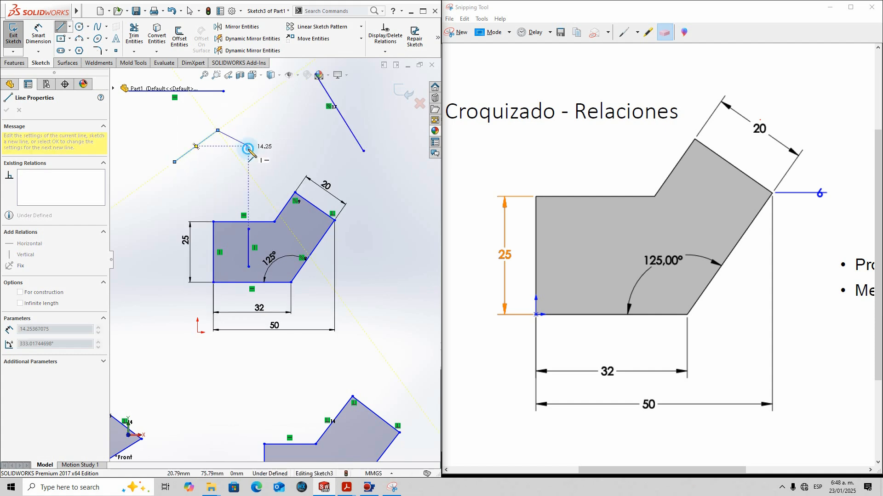
click(228, 167)
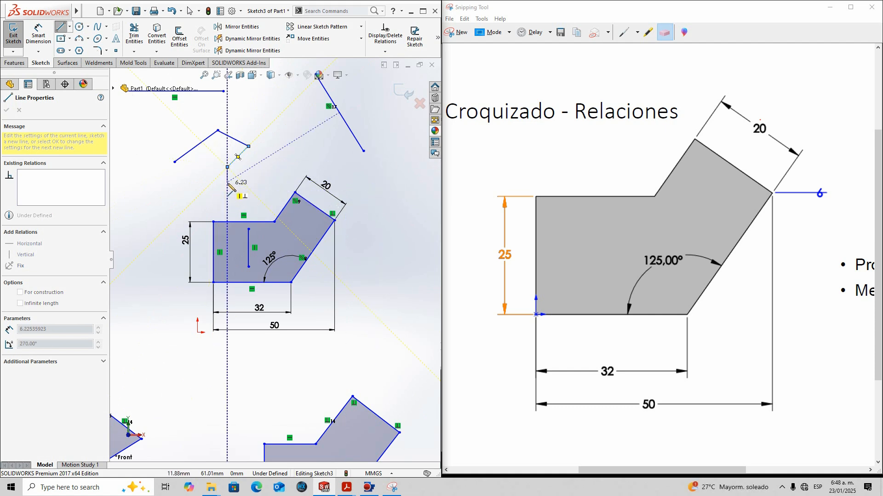
key(Escape)
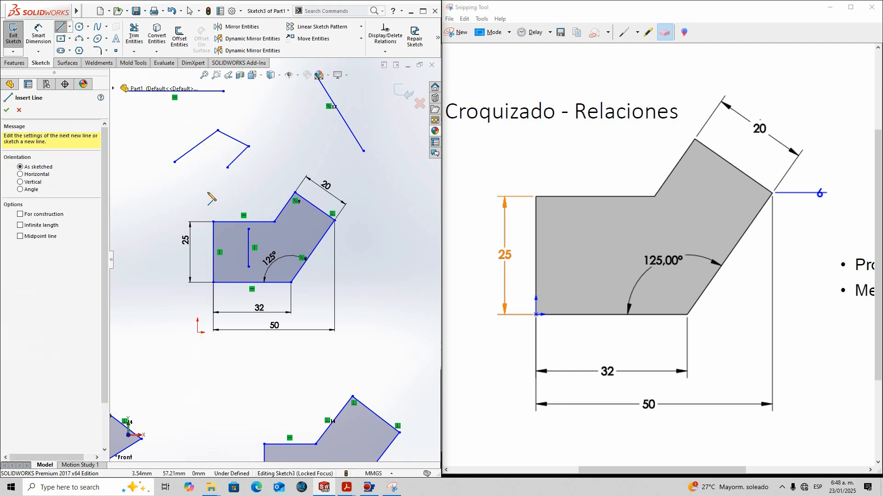
Sketch a small closed four-sided outline to the right of the profile, with a closing side about 11 mm long
click(383, 171)
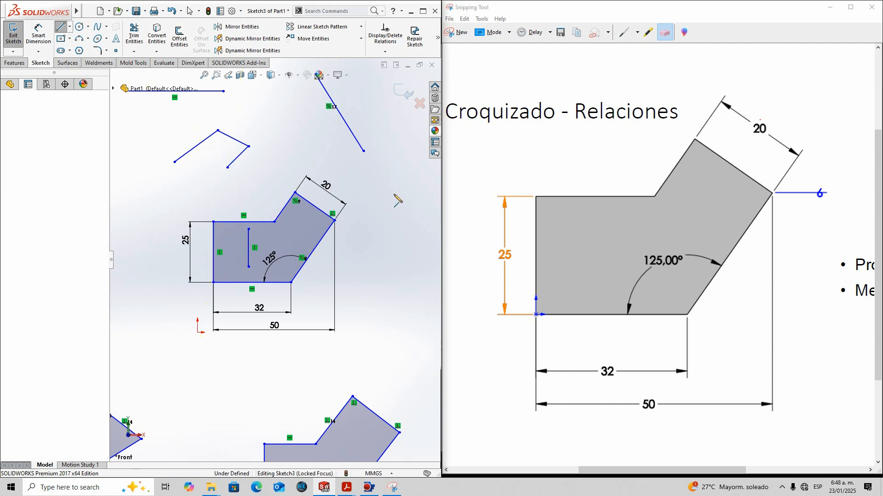
click(394, 197)
click(424, 183)
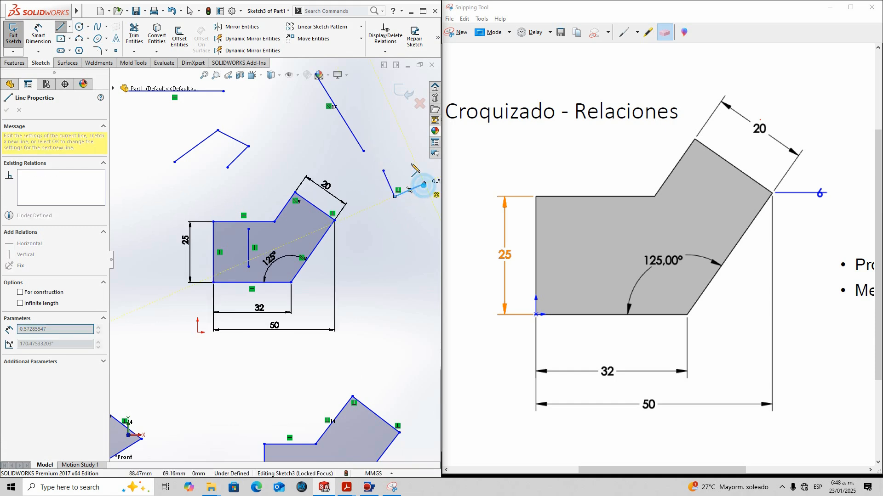
click(409, 162)
click(384, 170)
middle_drag(385, 174, 389, 138)
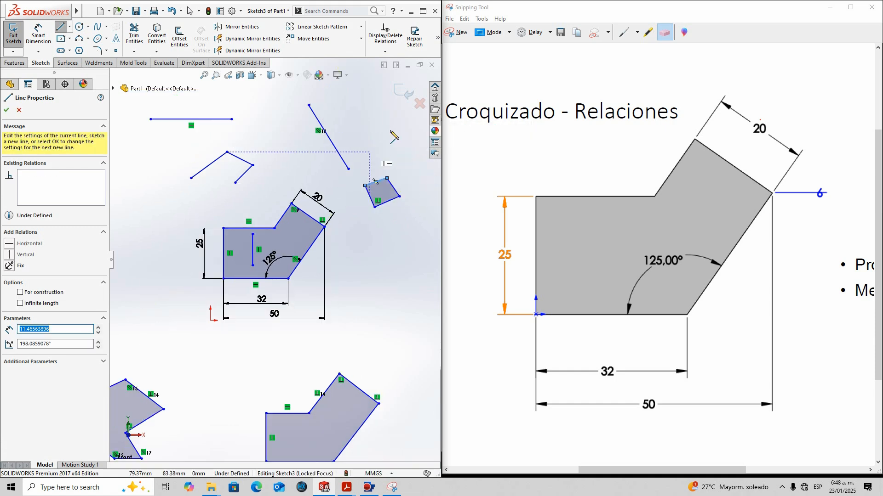
Exit the sketch discarding all its changes and start a new sketch on the Front Plane
click(419, 104)
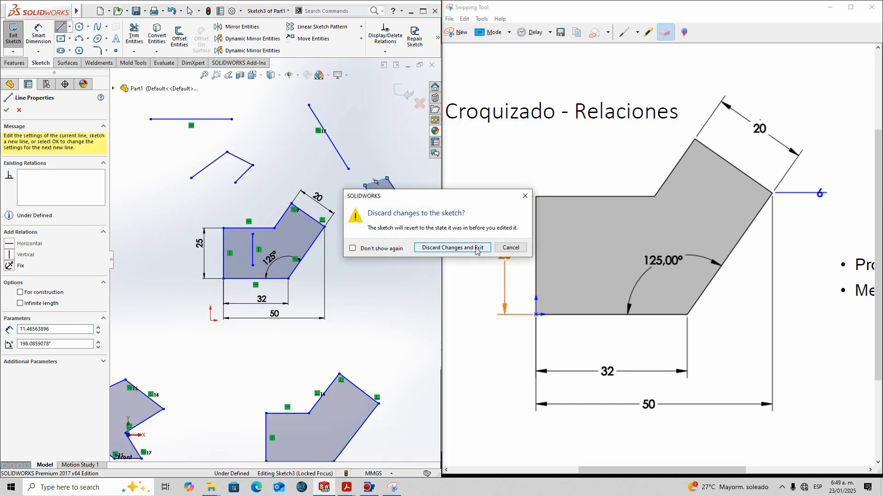
click(505, 248)
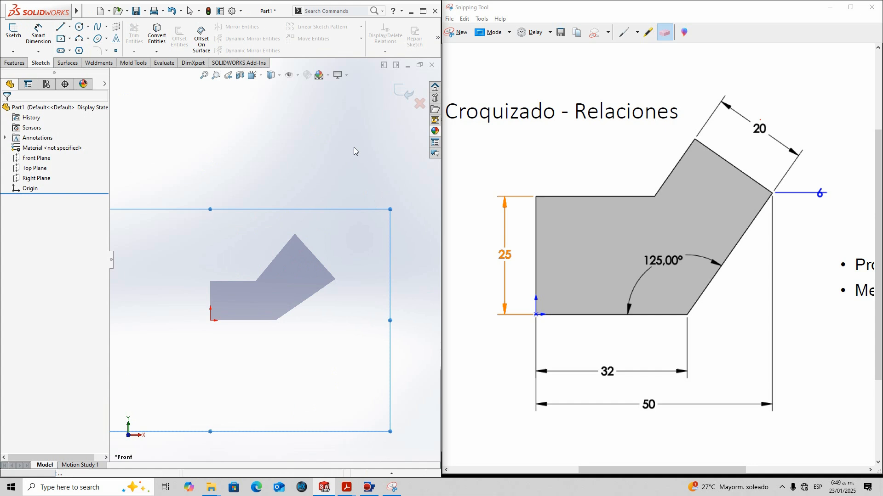
click(28, 158)
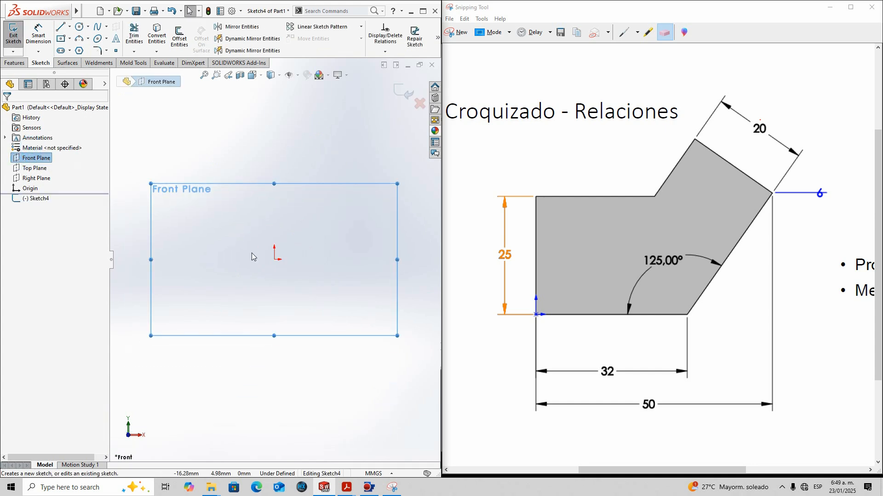
Sketch the closed six-sided profile from the origin, with a base about 49.5 mm, a vertical side about 33 mm and perpendicular arm corners
key(l)
click(275, 259)
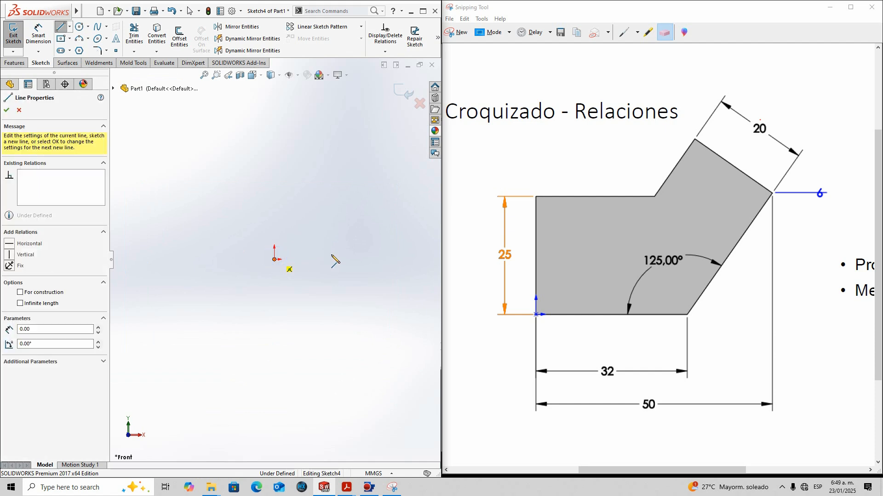
click(342, 259)
click(379, 201)
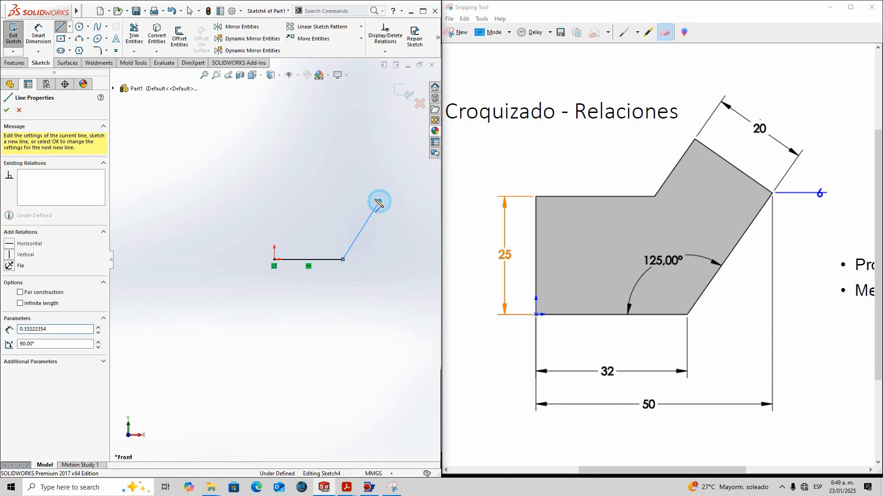
click(343, 178)
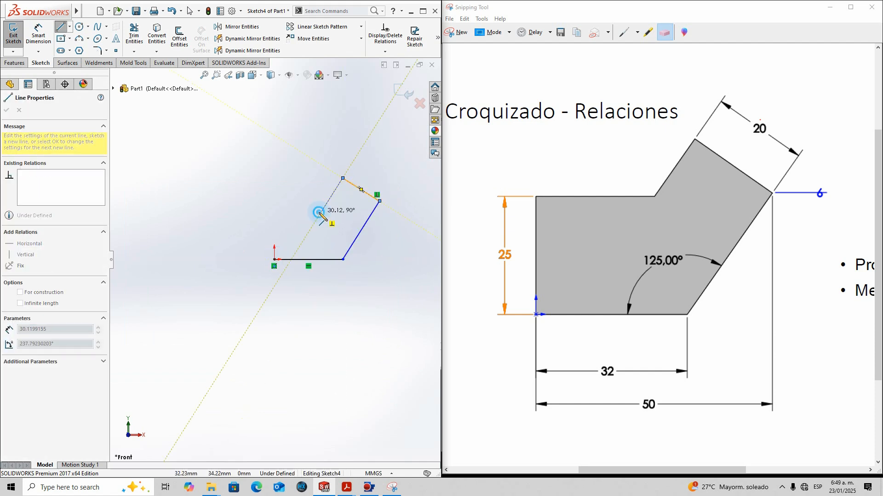
click(321, 213)
click(274, 213)
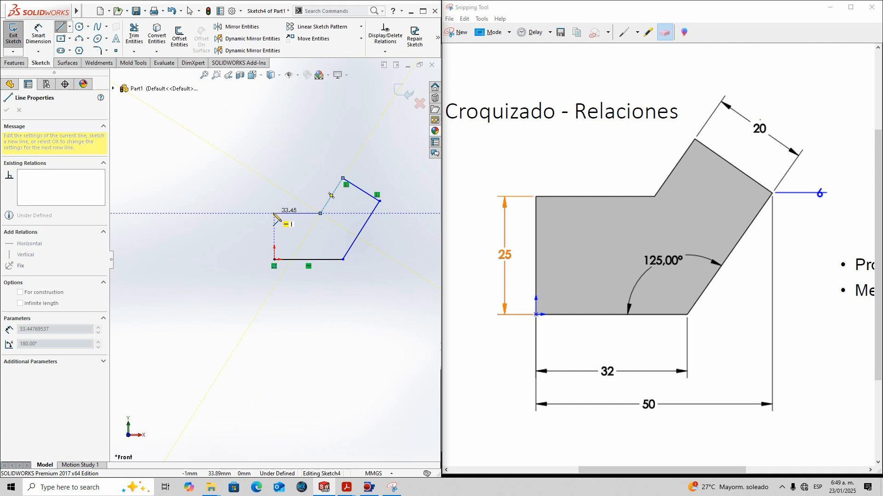
click(275, 259)
scroll(389, 195, down, 3)
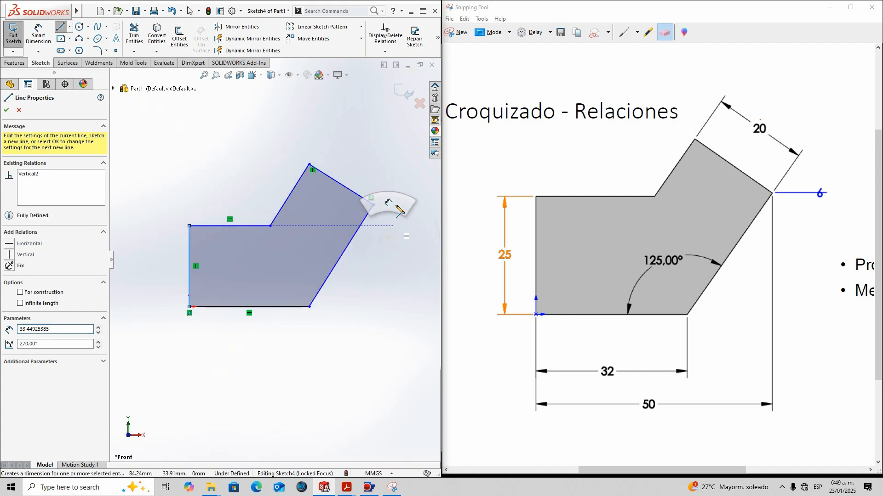
key(Escape)
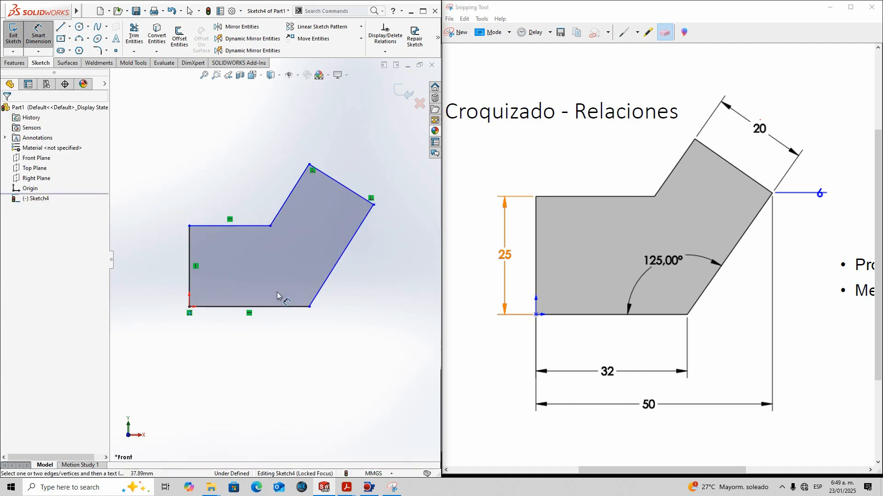
Dimension the profile's bottom horizontal line and set its length to 32 mm
click(270, 311)
click(271, 345)
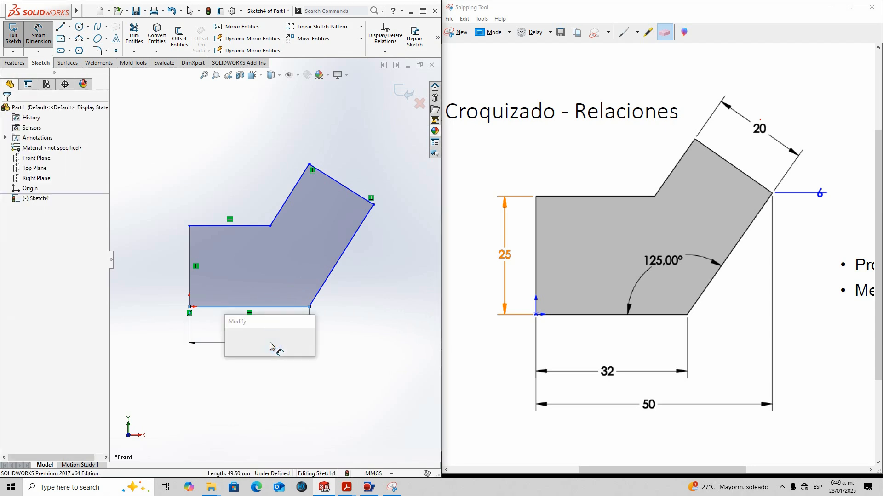
text(32)
key(Return)
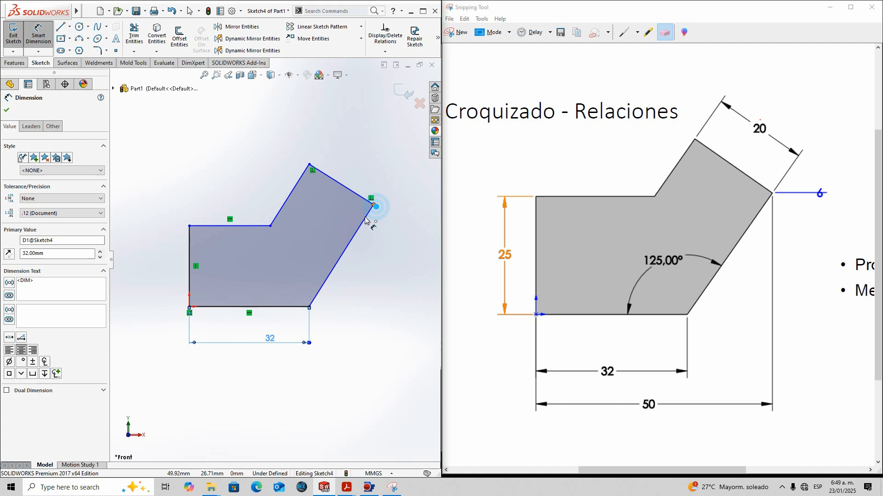
Dimension the horizontal distance from the origin corner to the arm's outermost corner and set it to 50 mm
click(373, 205)
click(190, 307)
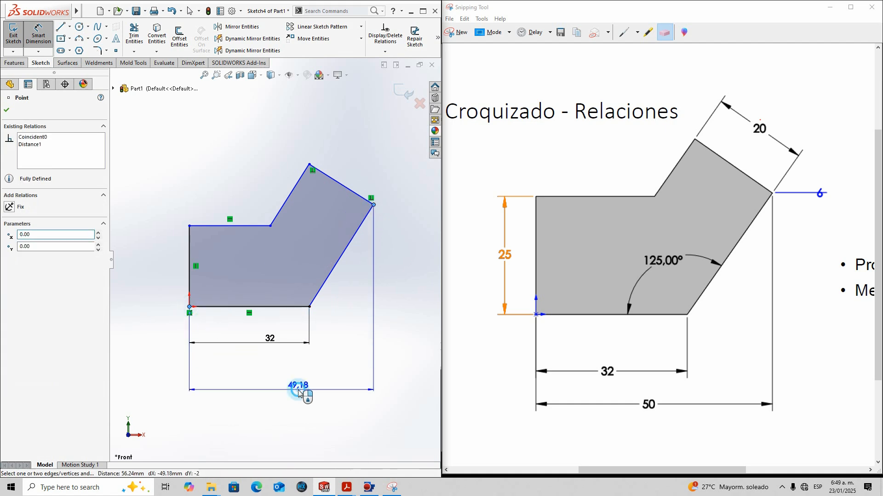
click(299, 391)
text(50)
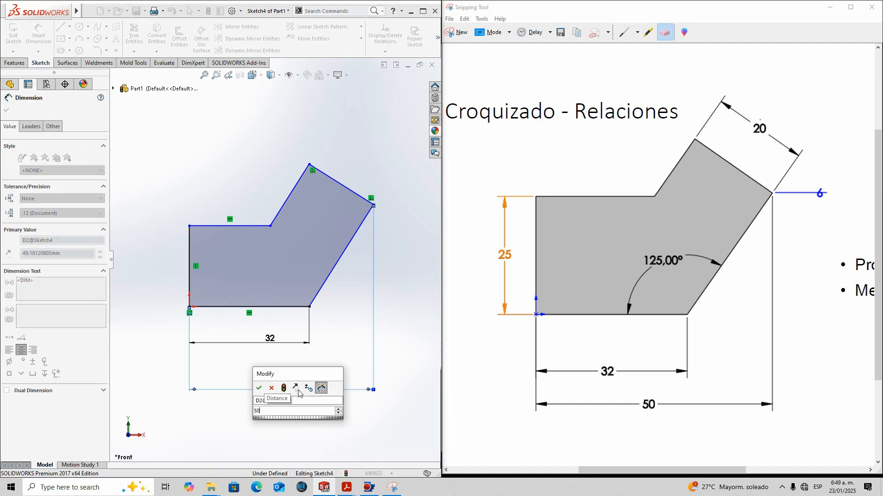
key(Return)
click(344, 326)
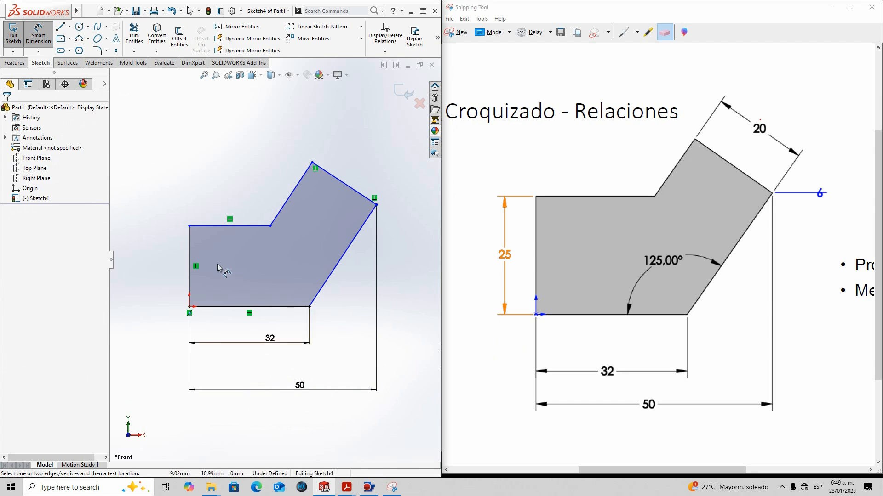
Dimension the profile's vertical left line and set its height to 25 mm
click(196, 267)
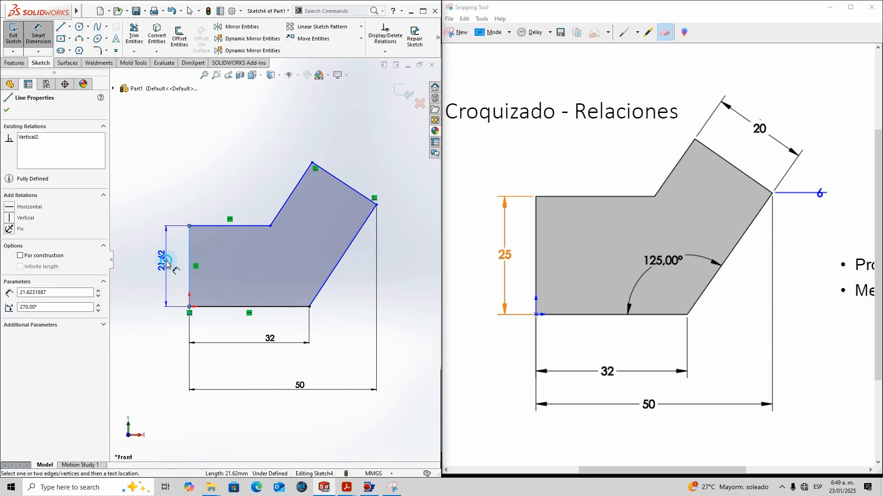
click(166, 265)
text(25)
key(Return)
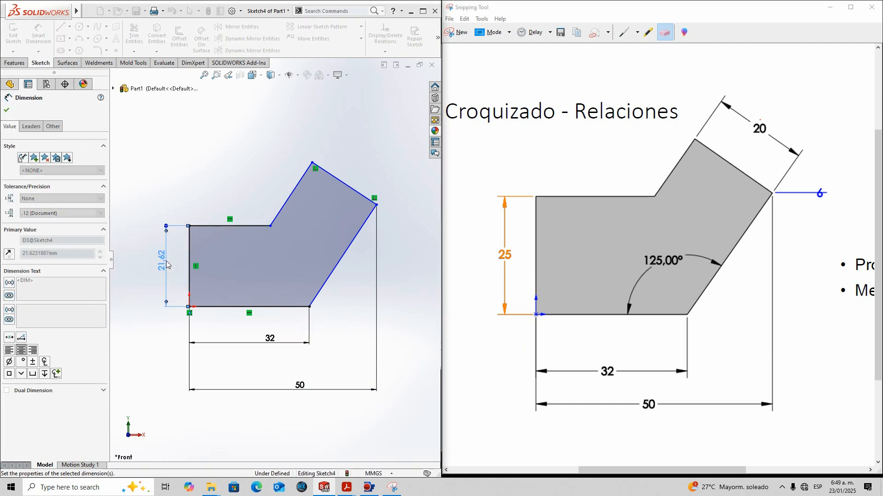
click(232, 168)
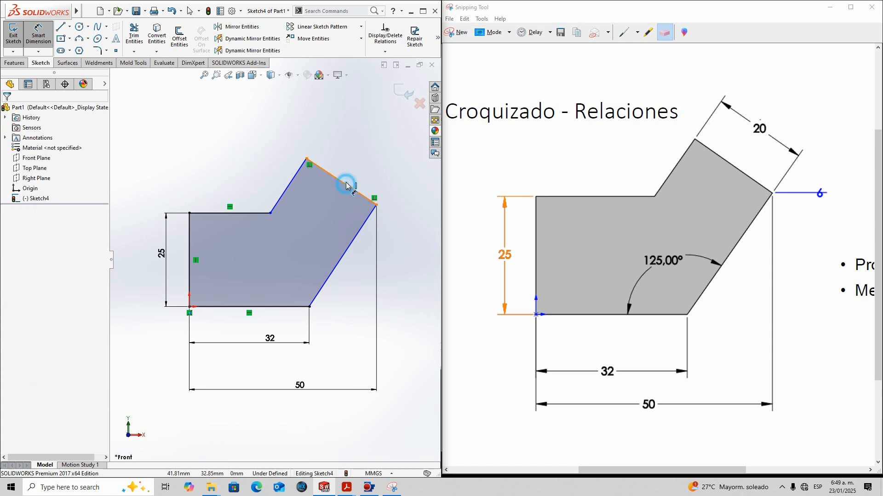
Dimension the slanted end edge of the profile's arm and set its length to 20 mm
click(346, 184)
click(352, 173)
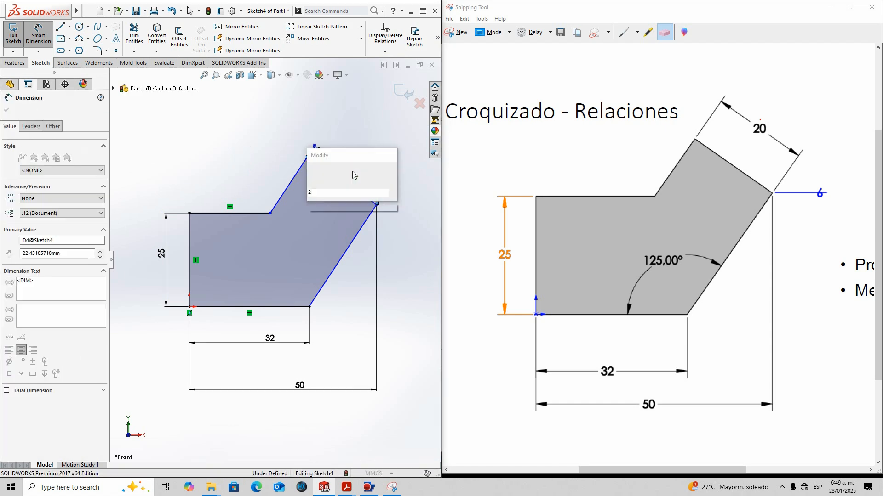
key(Return)
click(329, 203)
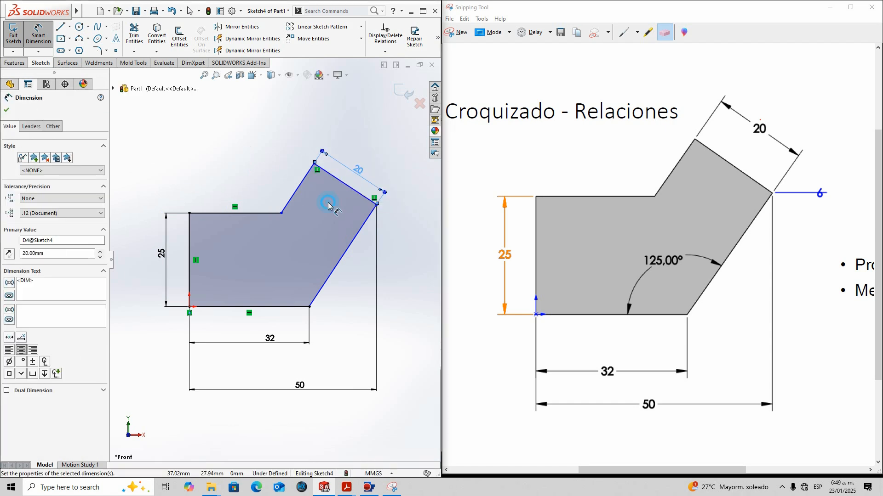
Dimension the angle between the bottom horizontal line and the arm's long slanted line and set it to 125°
click(334, 267)
click(291, 306)
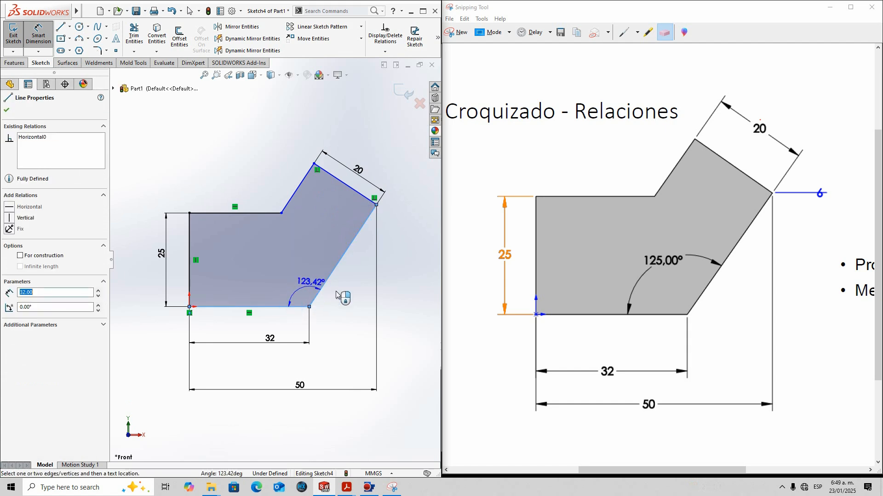
click(316, 286)
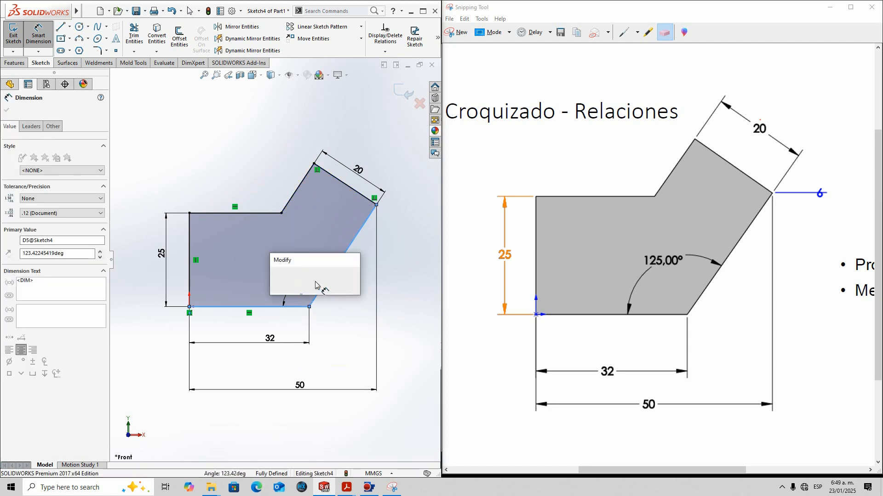
text(125)
key(Return)
click(238, 158)
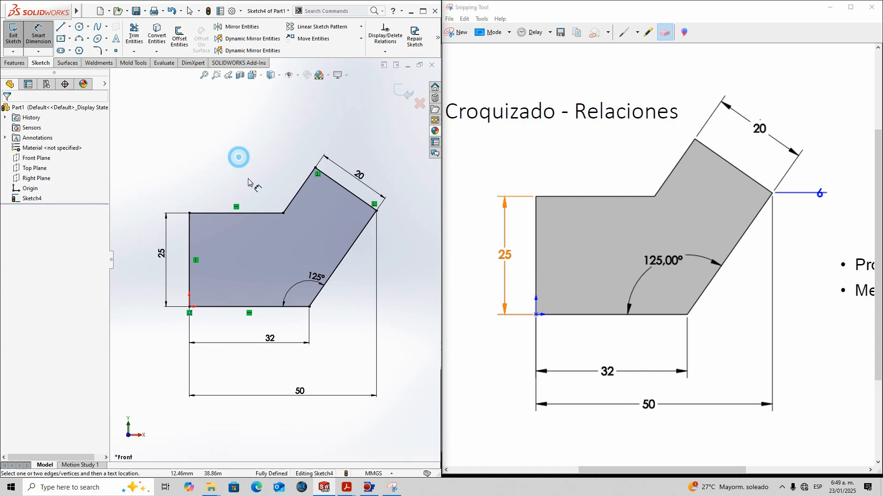
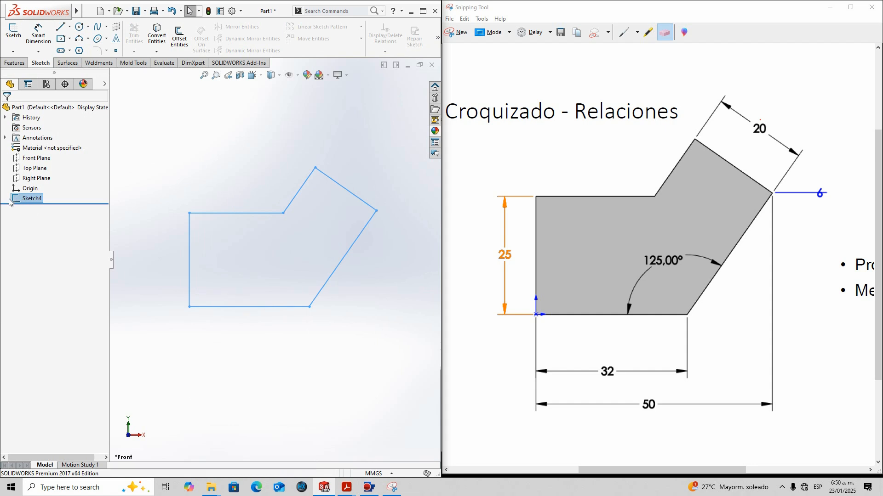
Maximize the modeling window and clear the profile sketch selection
click(20, 64)
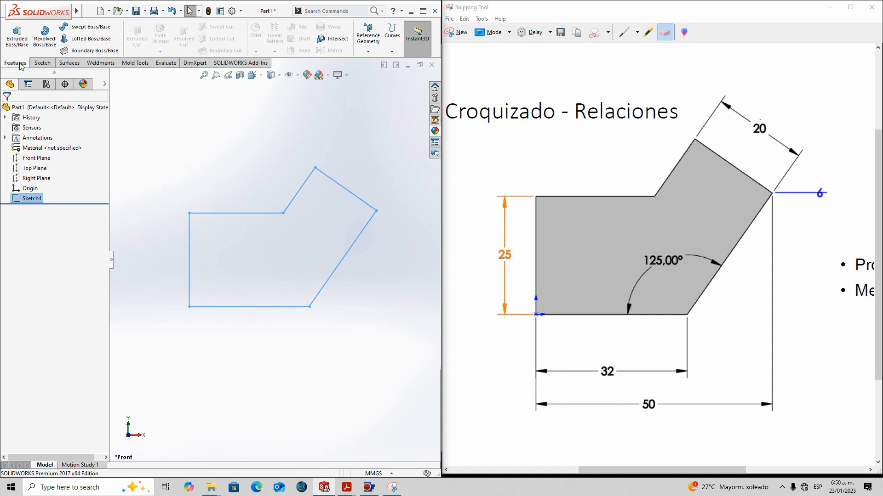
click(184, 164)
click(33, 198)
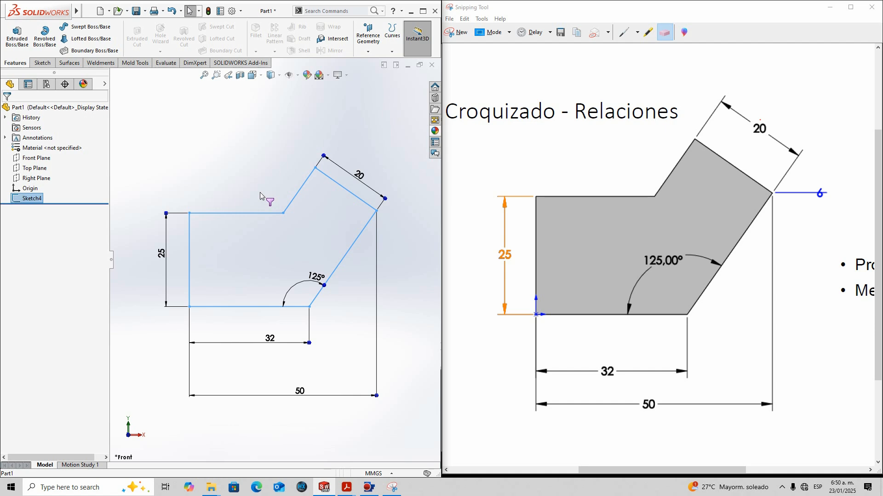
click(423, 11)
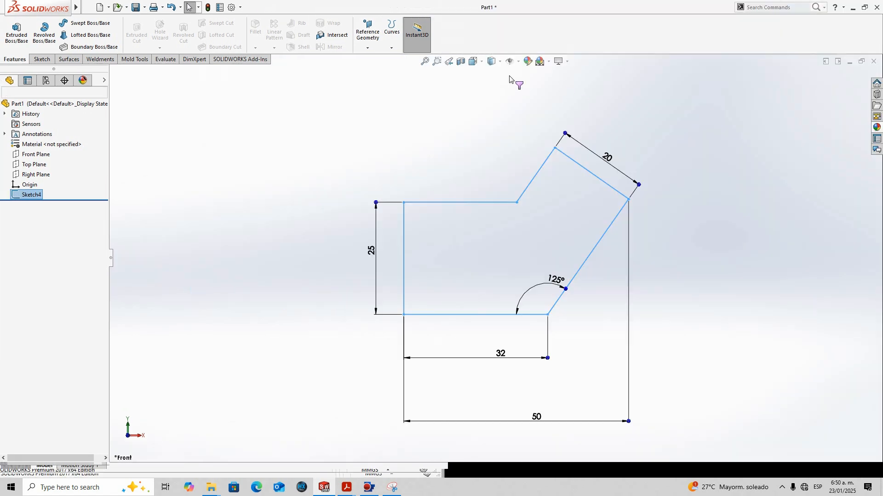
click(794, 9)
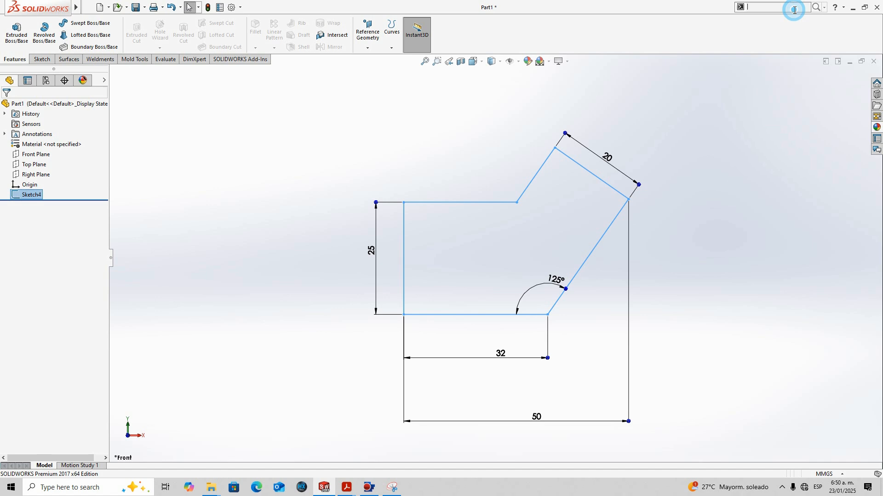
click(506, 164)
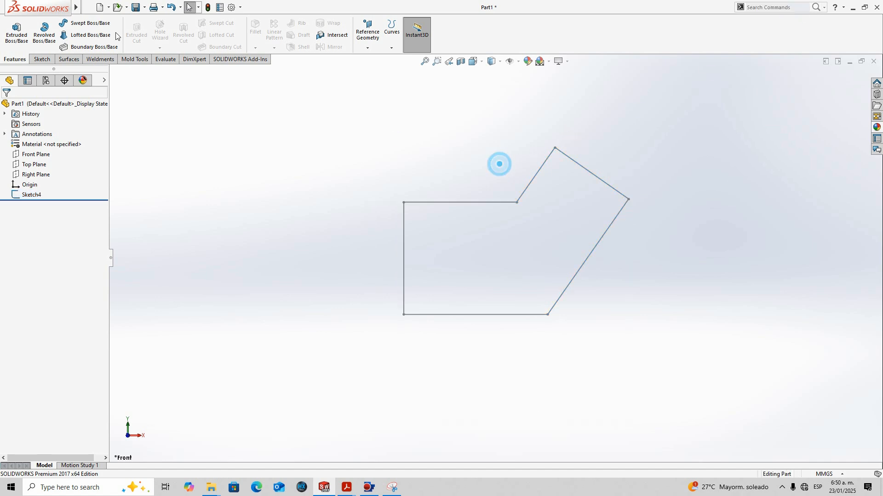
Check the depth in the reference PDF and extrude the profile sketch as a blind boss 6 mm deep
click(37, 194)
click(16, 32)
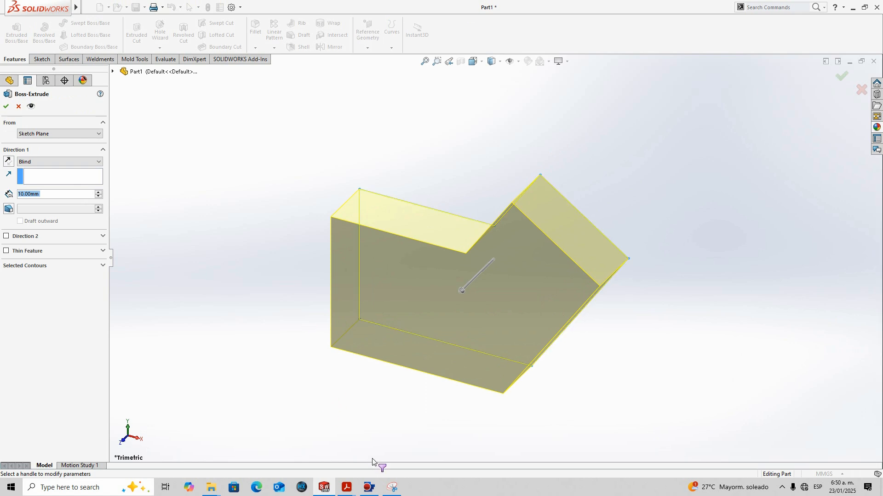
mouse_move(352, 484)
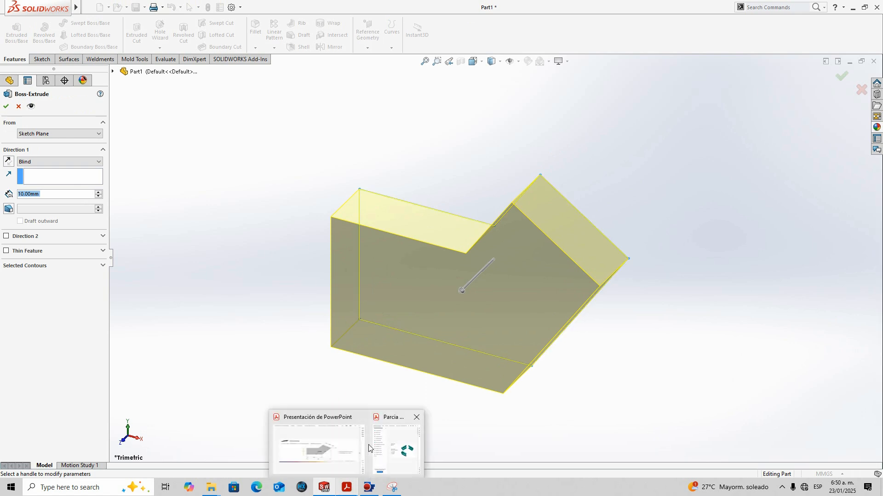
click(343, 448)
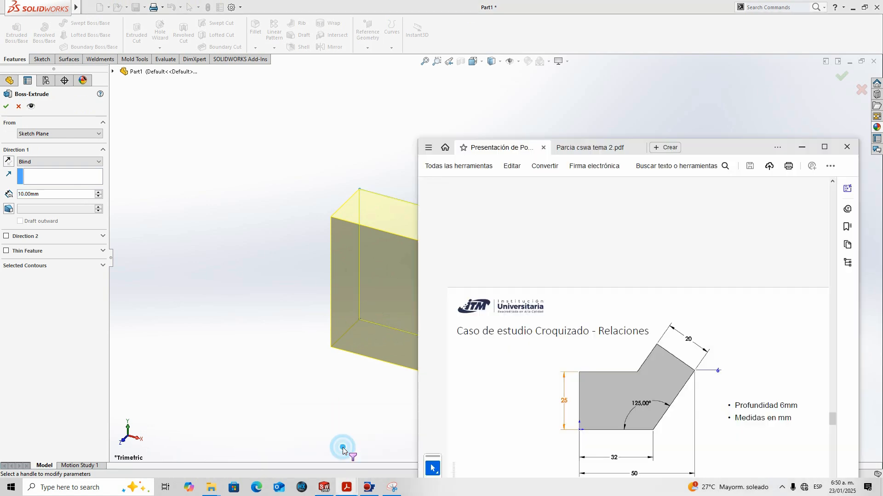
click(45, 195)
text(6)
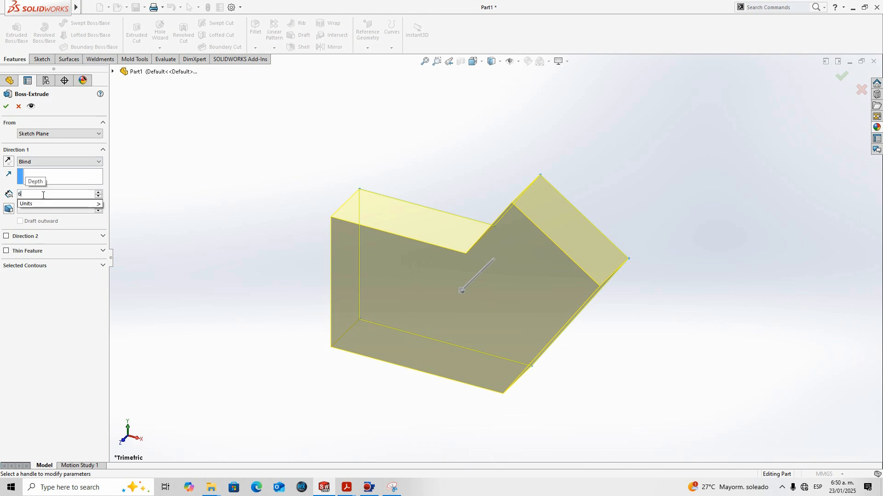
key(Return)
click(6, 107)
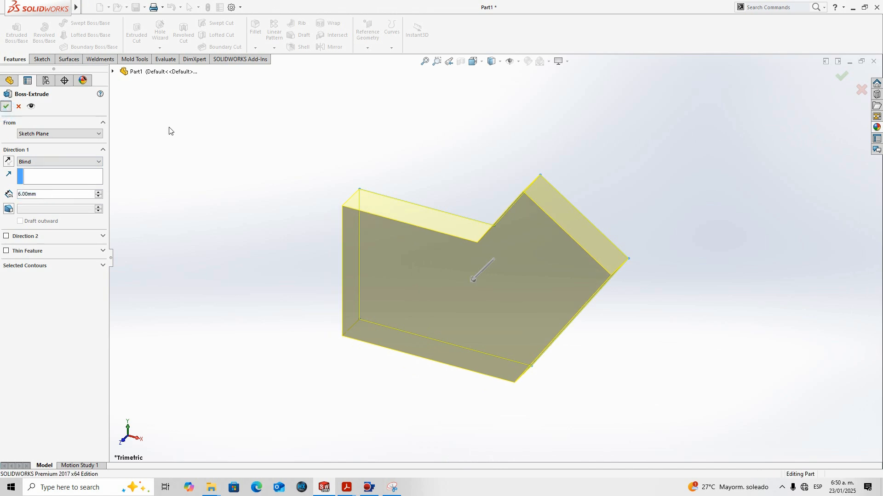
scroll(597, 276, down, 2)
click(420, 153)
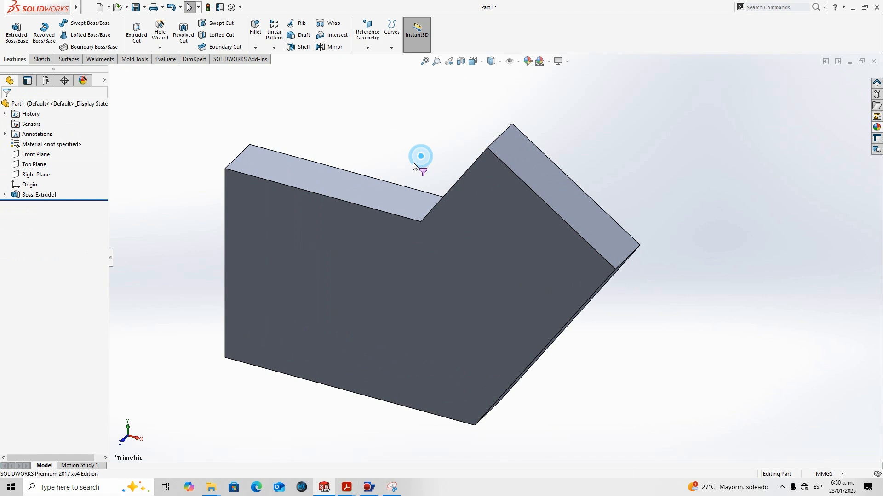
Search the commands for "filt" and switch off the selection filters with Toggle Selection Filters
click(762, 8)
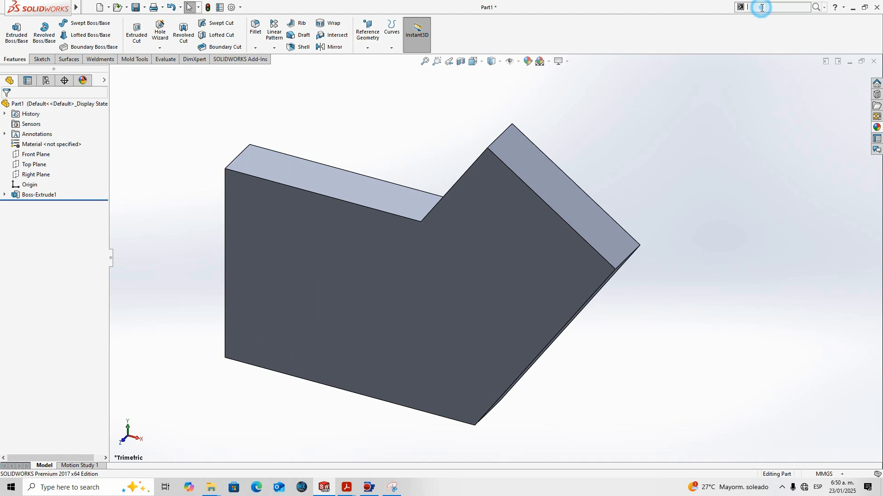
text(filt)
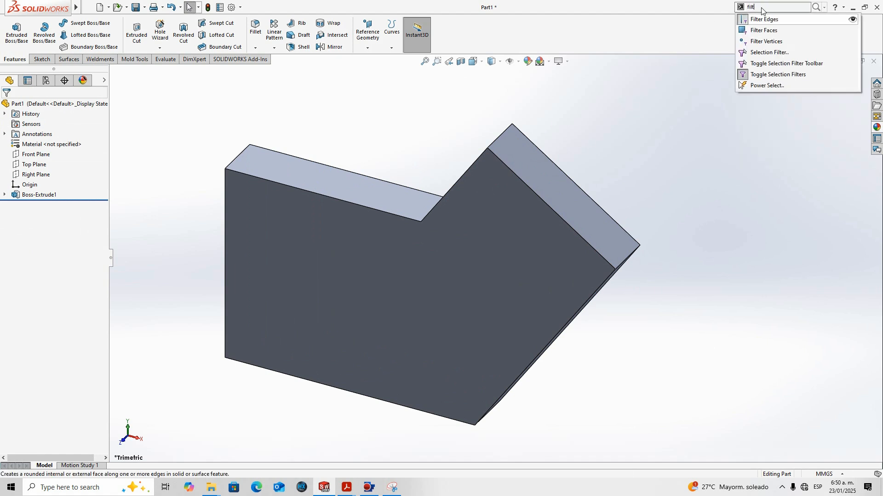
click(777, 75)
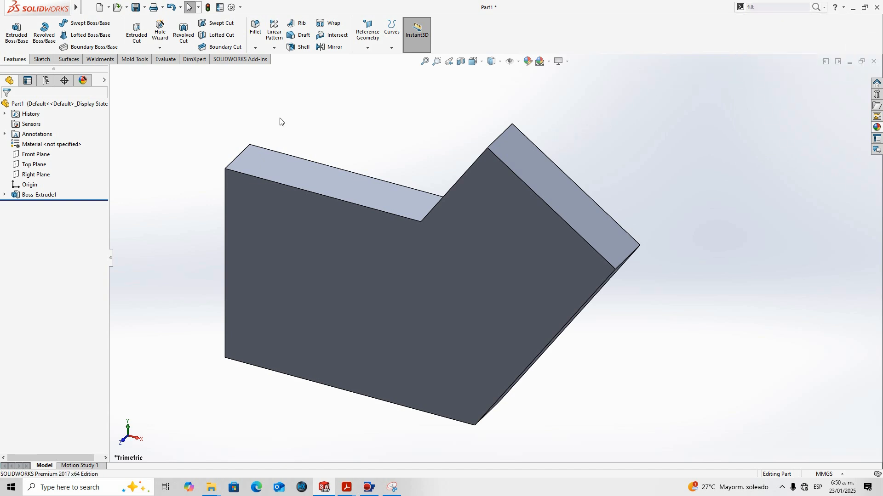
Browse the Rubber category of the SOLIDWORKS materials and apply BUTYL to the part
right_click(55, 143)
click(84, 147)
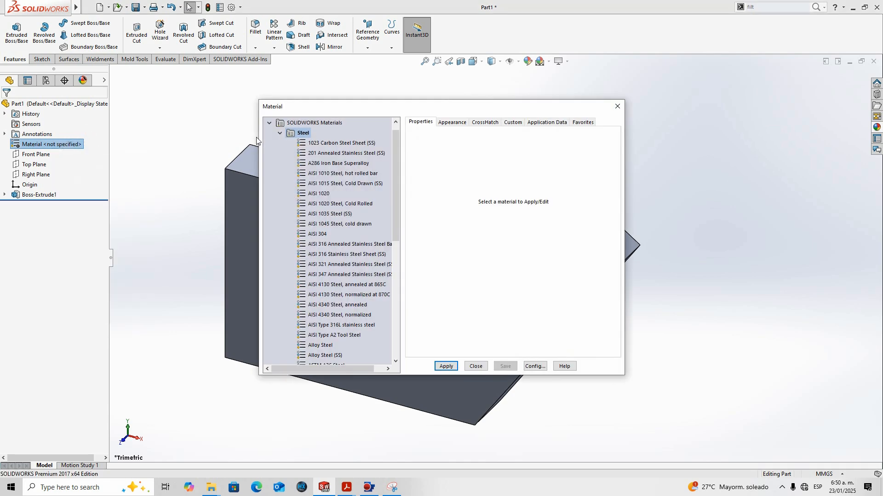
click(280, 132)
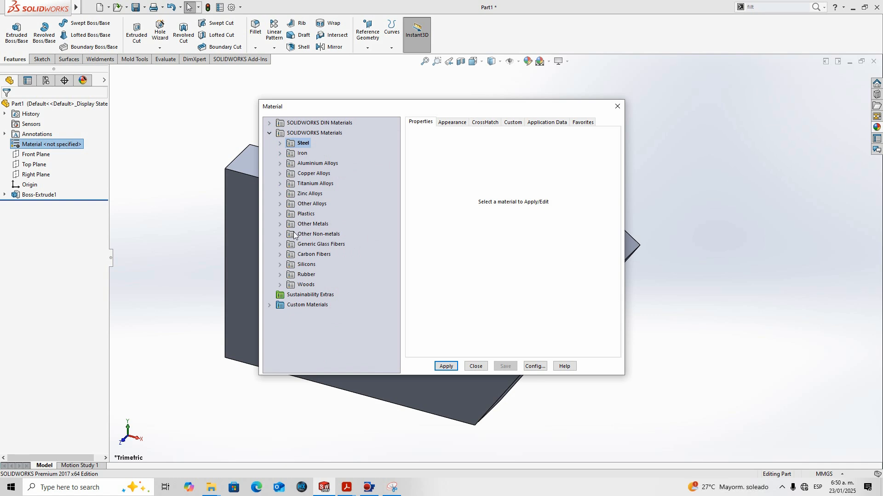
click(280, 275)
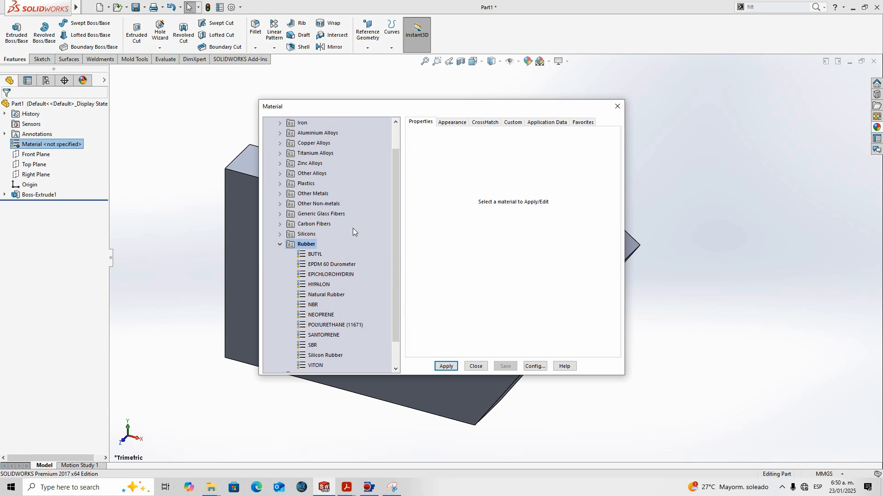
scroll(352, 237, down, 1)
click(308, 224)
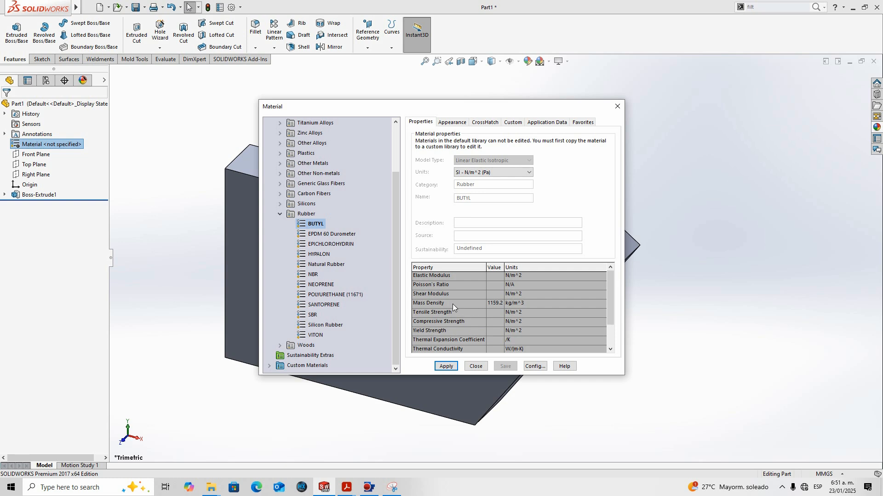
click(328, 235)
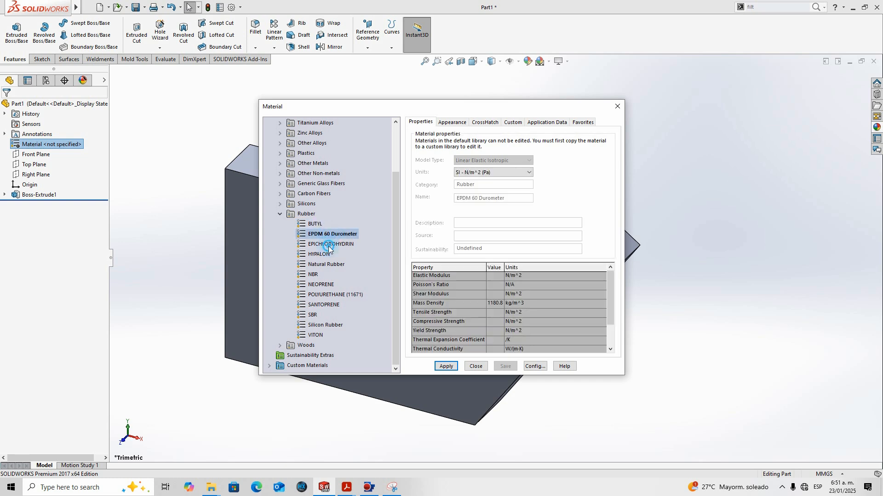
click(329, 244)
click(319, 254)
click(317, 224)
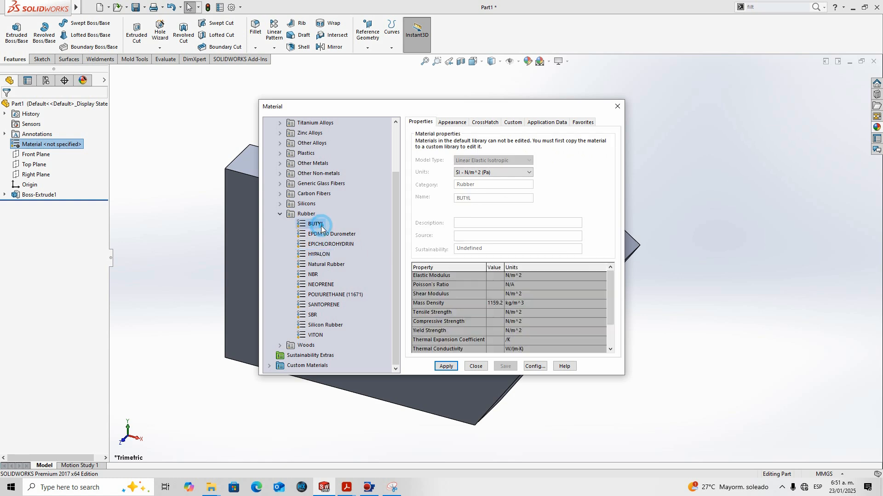
click(446, 367)
click(477, 367)
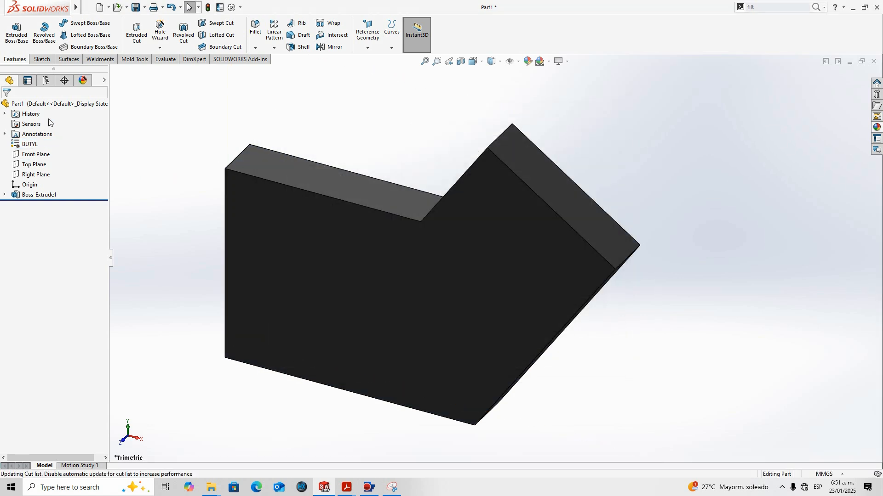
Evaluate the part's mass properties and highlight the mass value before closing the report
click(165, 60)
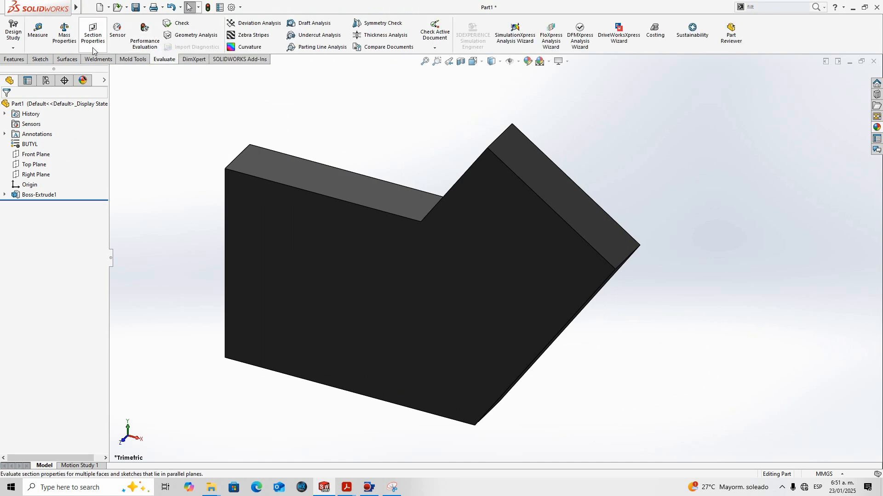
click(64, 33)
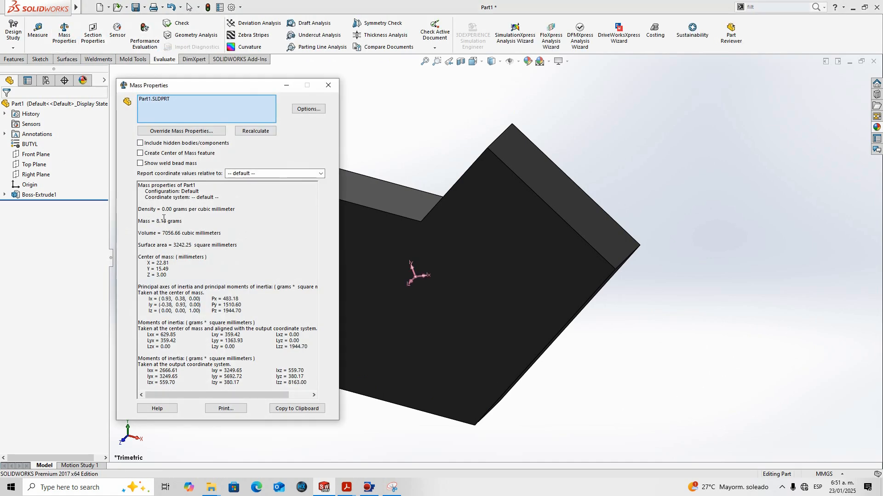
drag(155, 221, 237, 219)
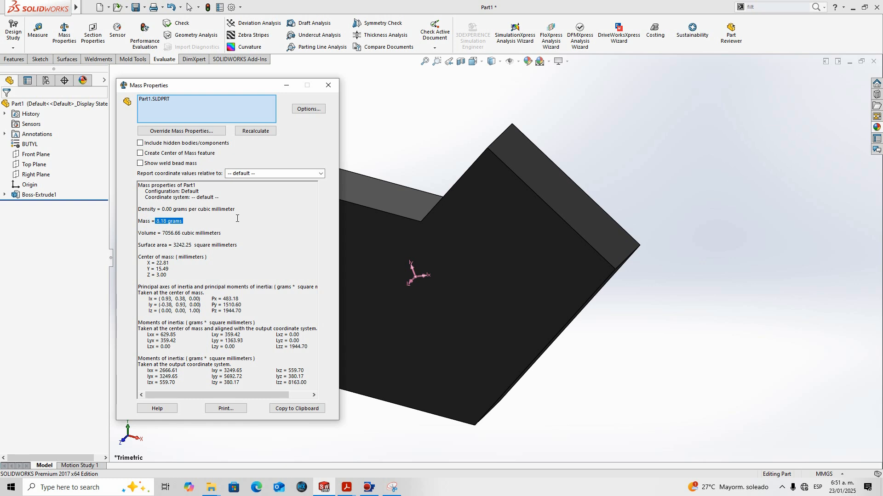
click(327, 85)
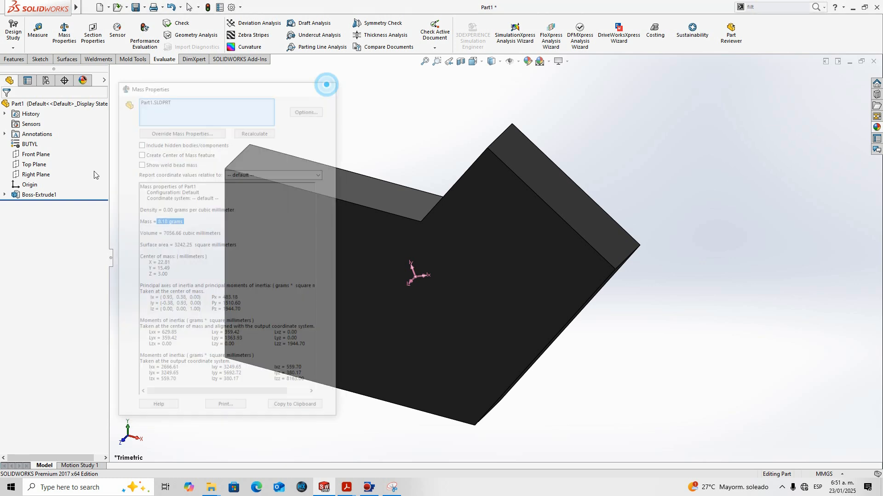
click(38, 146)
right_click(38, 146)
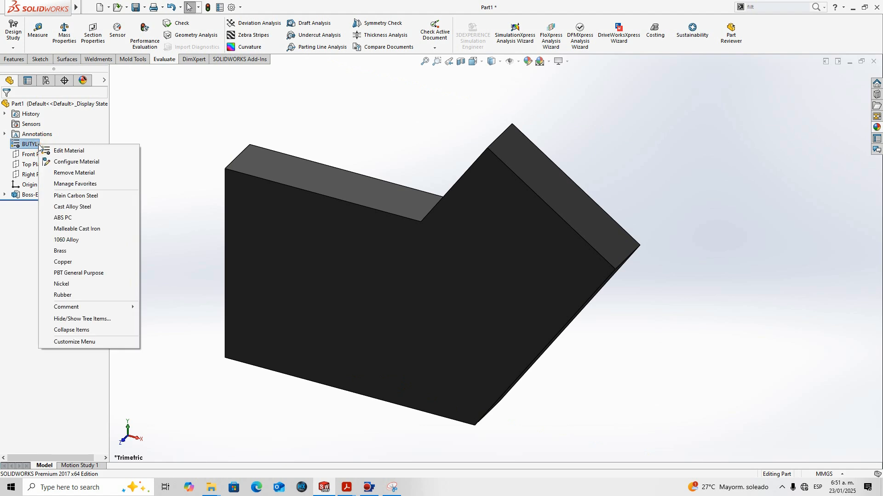
click(191, 132)
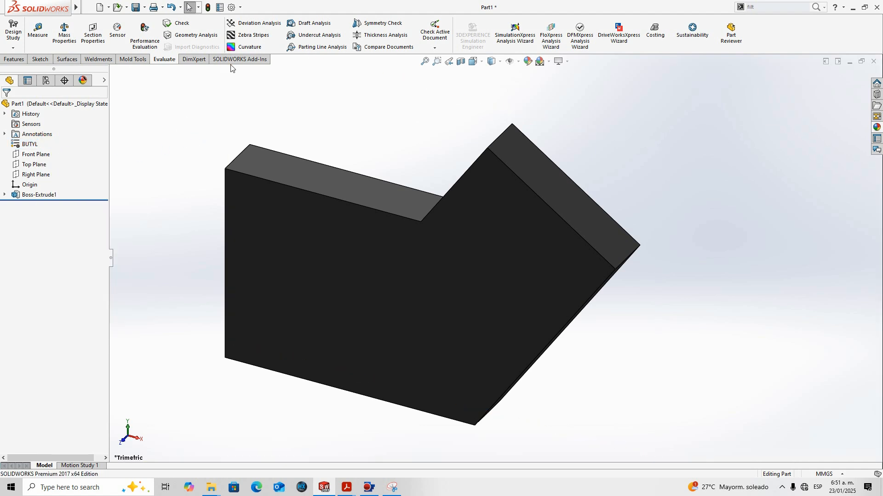
Recheck the part's mass in the mass properties report and close it
click(64, 33)
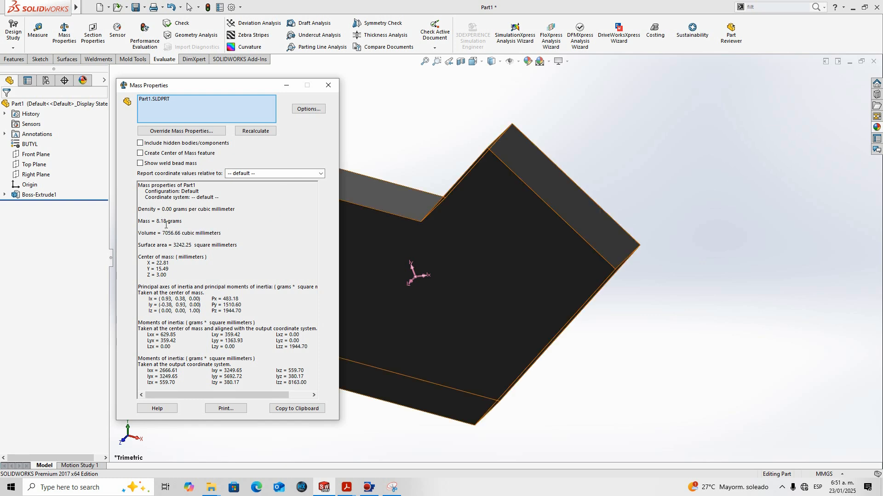
click(328, 85)
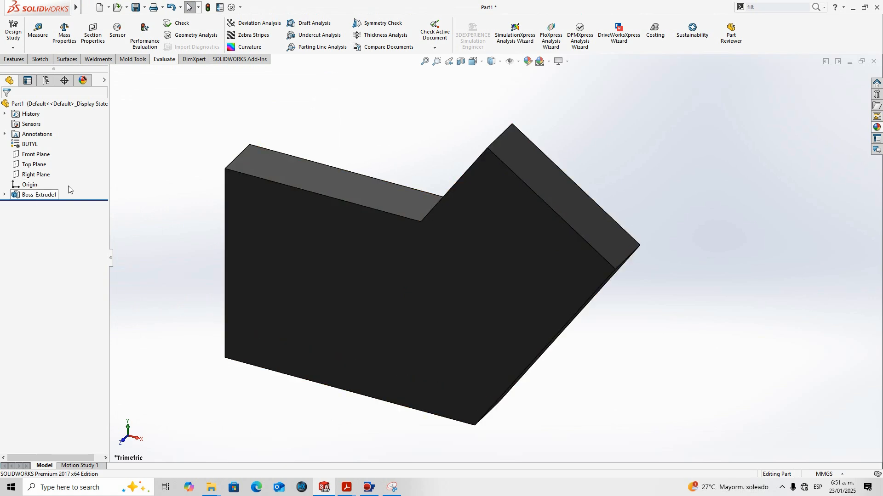
Open the material settings of the part's BUTYL material to review its properties and close them without changes
scroll(266, 171, down, 2)
scroll(321, 205, up, 2)
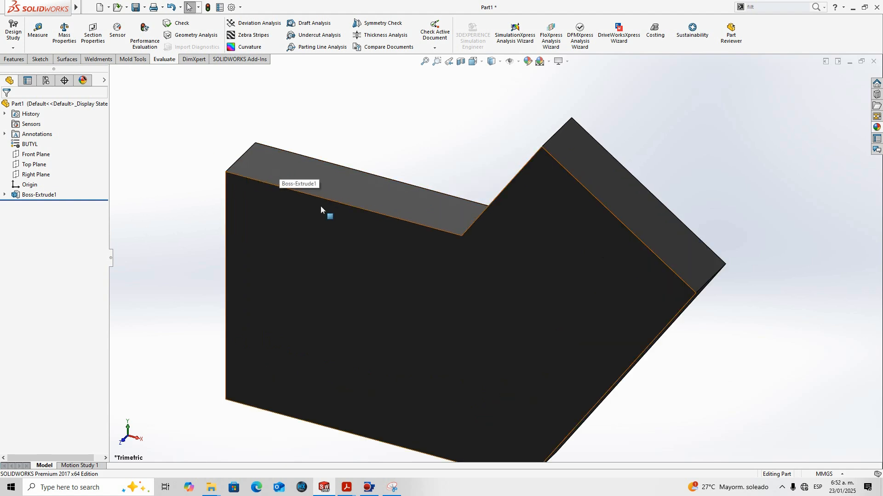
right_click(30, 146)
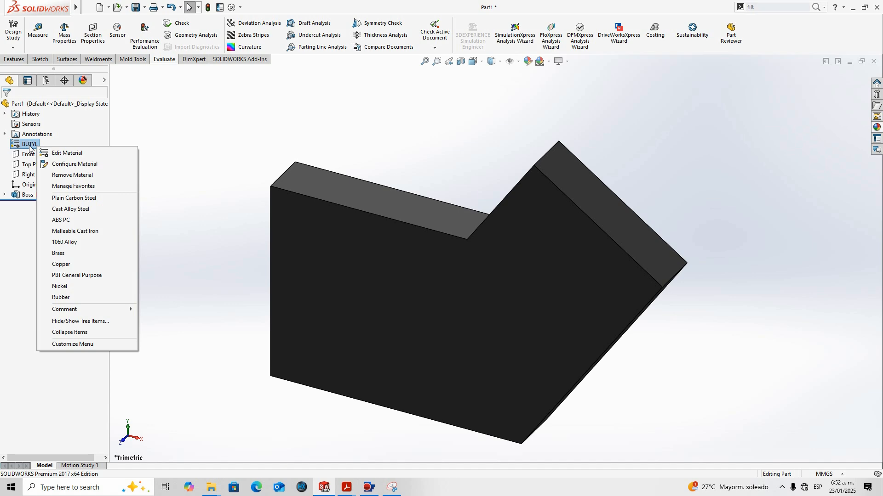
click(65, 154)
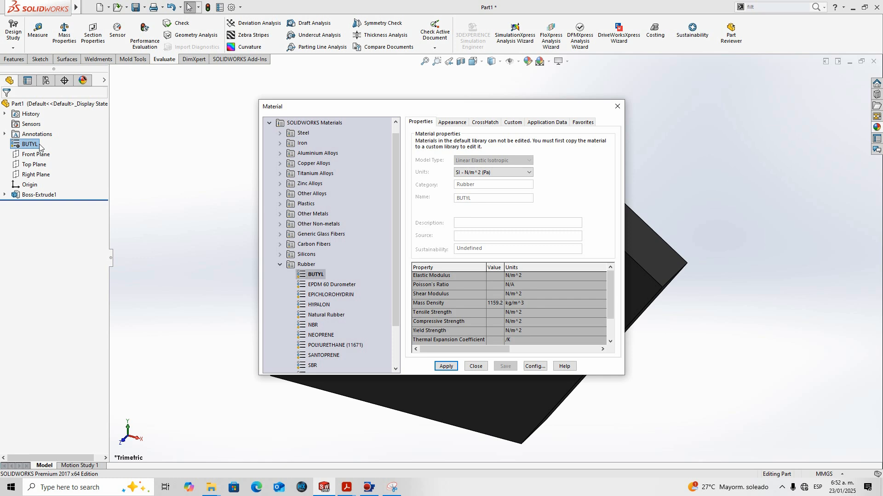
click(475, 366)
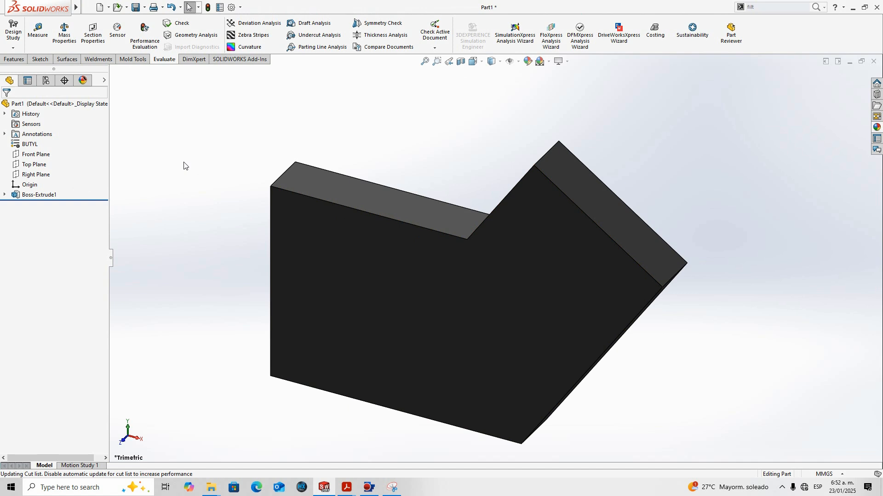
Review the extrusion's dimensions and open its feature definition for editing, accepting it without changes
click(46, 196)
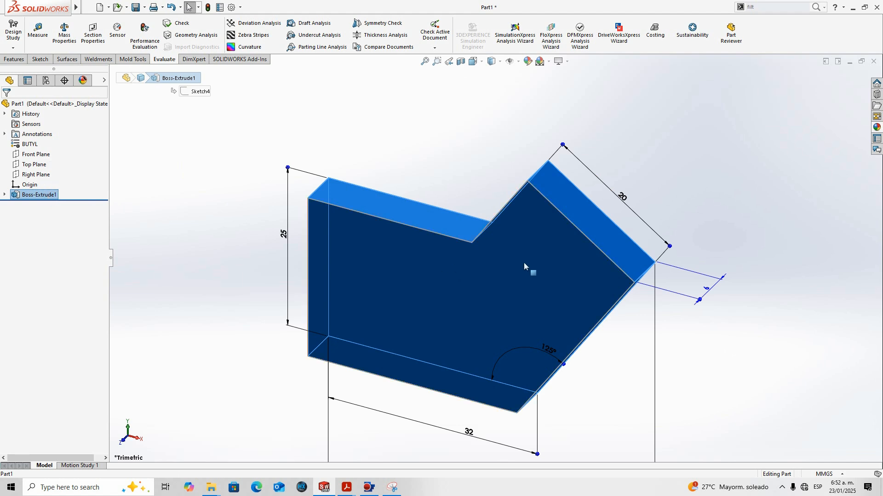
middle_drag(523, 206, 536, 258)
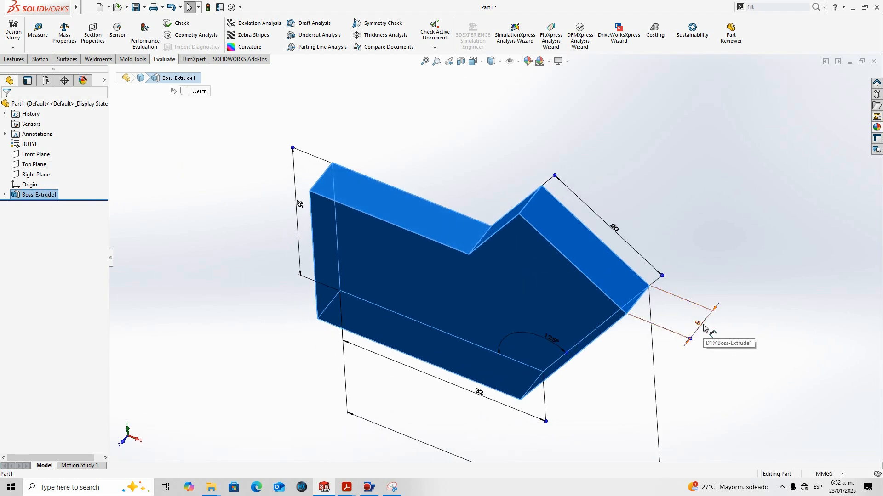
right_click(41, 196)
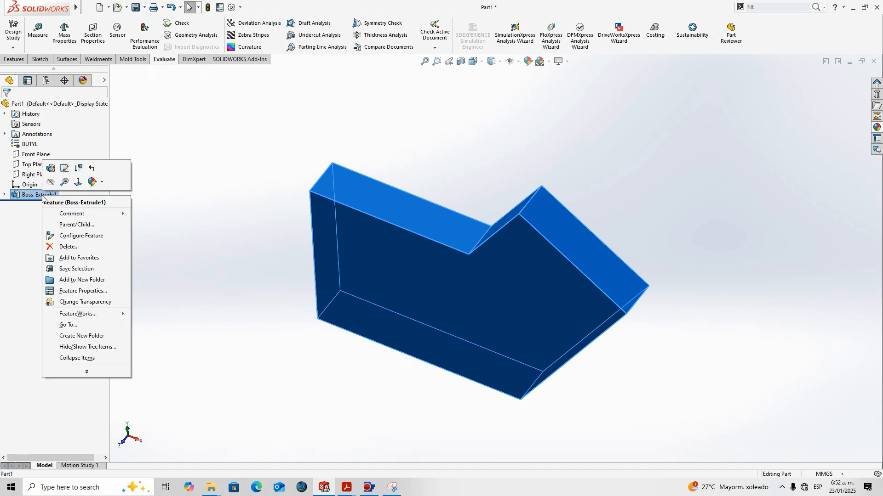
click(51, 169)
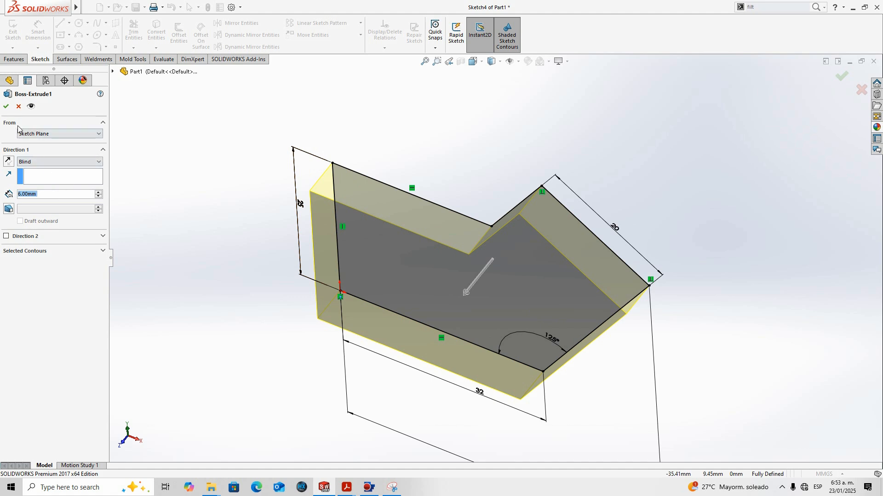
click(6, 106)
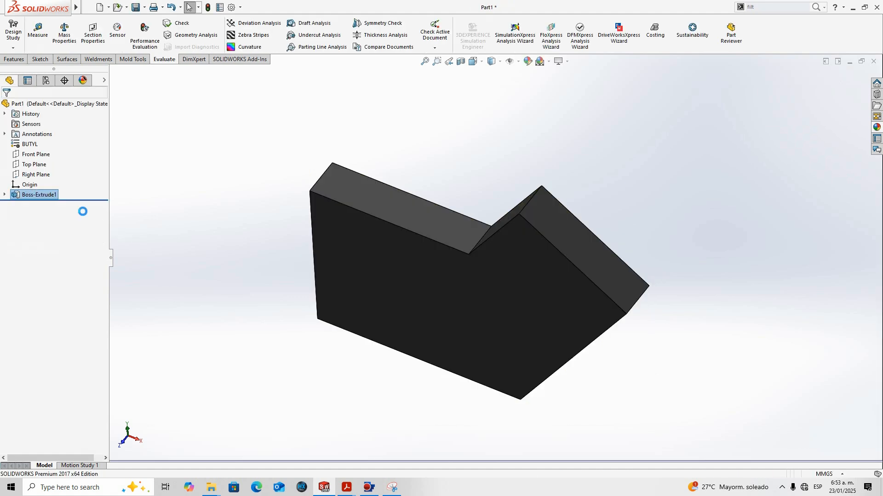
Examine the profile sketch under the extrusion and the editing options offered for it and for the part's front face
click(5, 194)
click(43, 205)
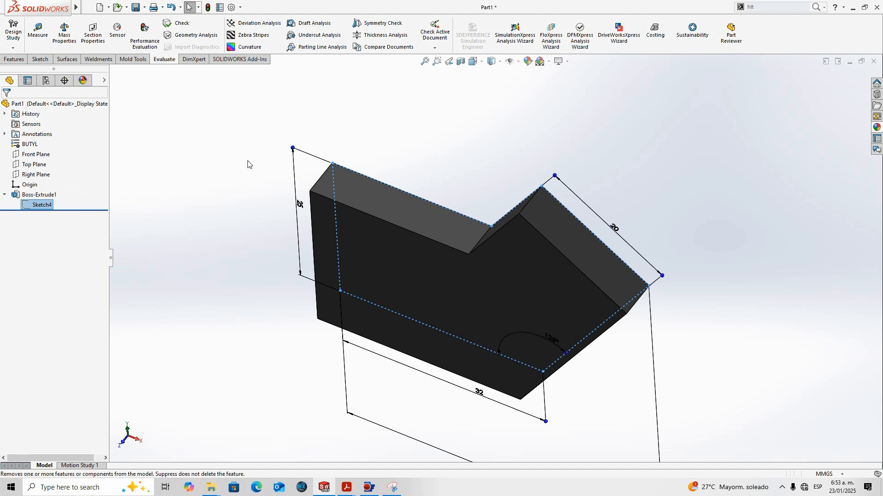
click(391, 154)
click(402, 257)
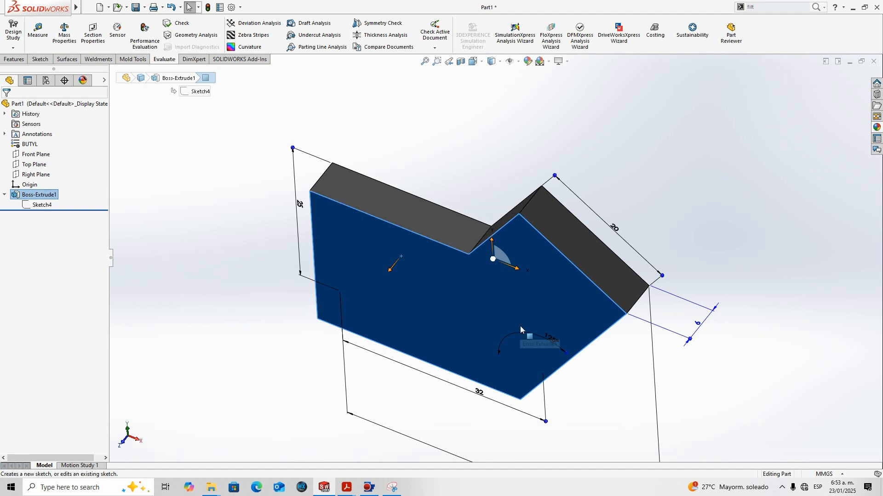
click(496, 311)
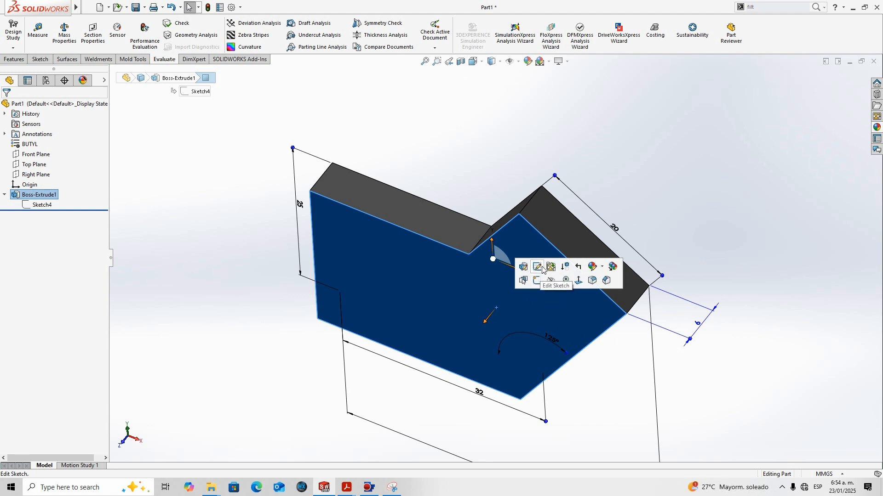
click(434, 158)
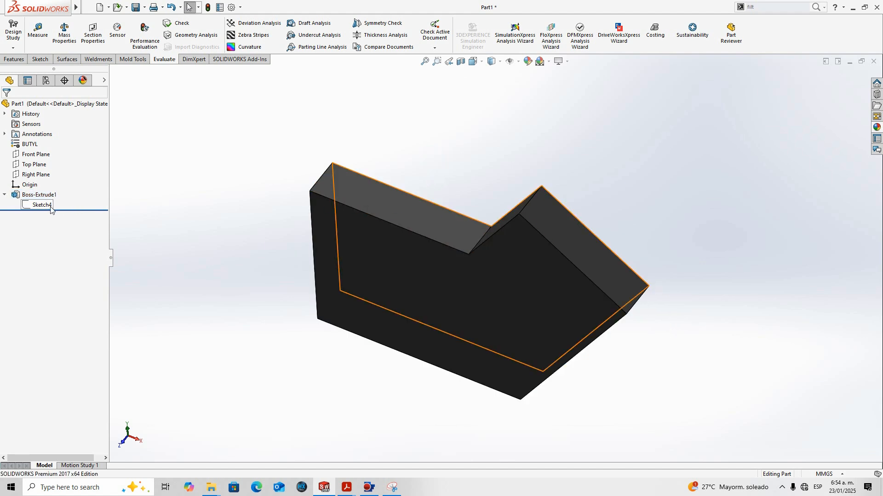
click(5, 195)
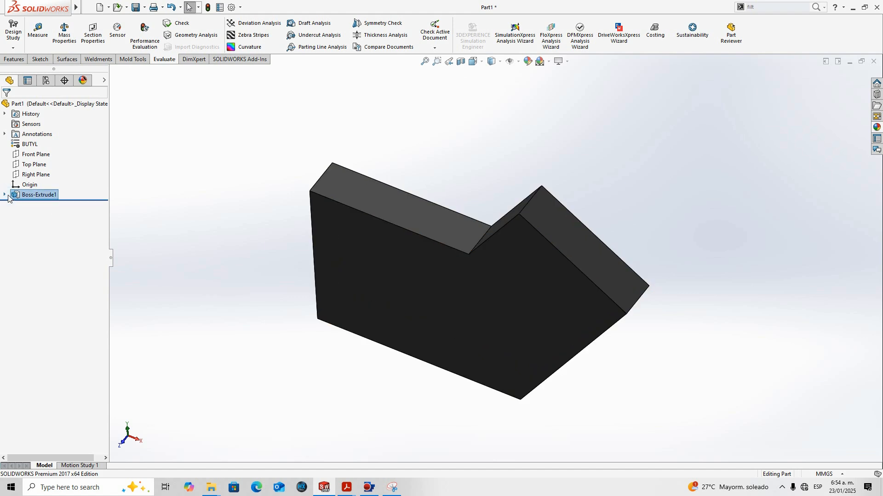
click(6, 196)
right_click(39, 205)
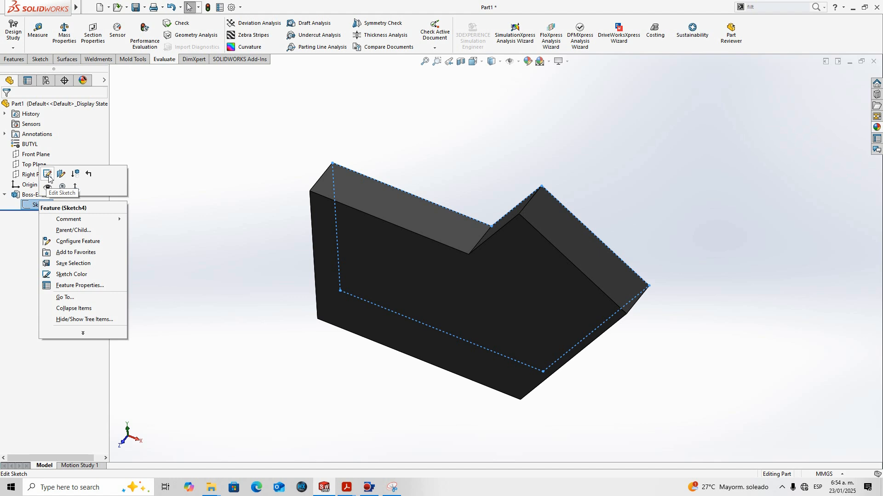
click(382, 143)
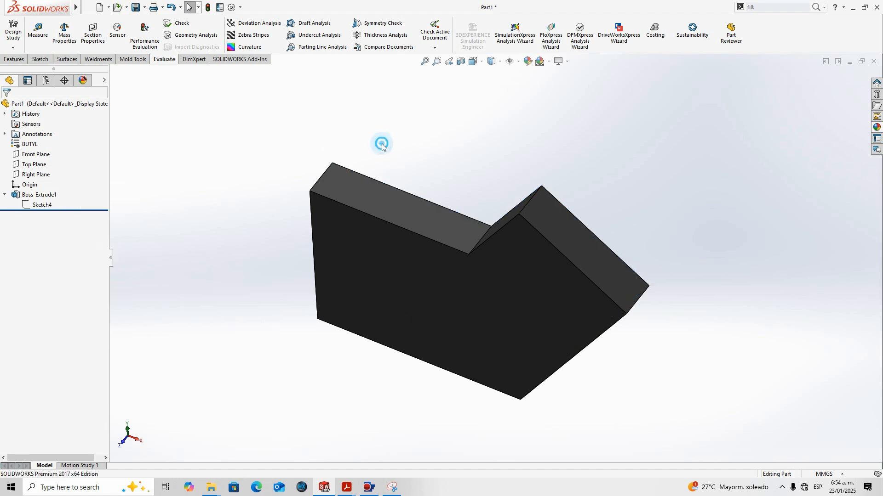
Open the extrusion's profile sketch from the part's front face to review its dimensions, and exit it unchanged
click(400, 244)
right_click(400, 244)
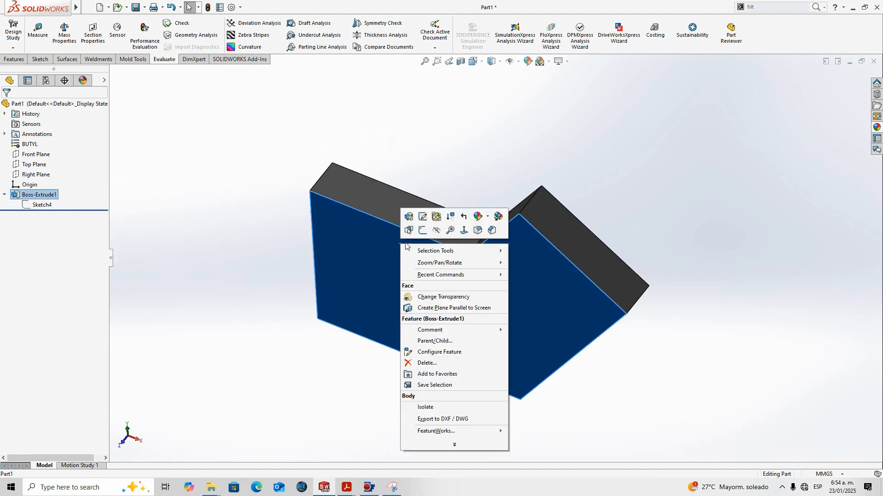
click(422, 217)
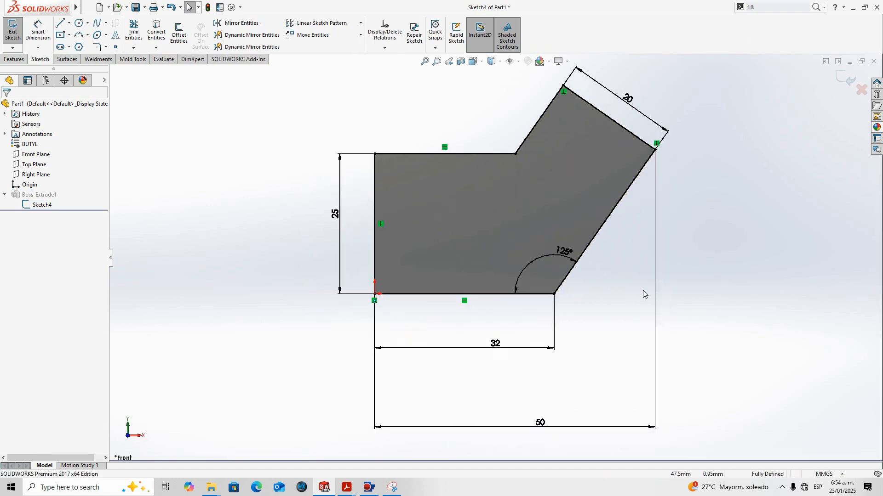
scroll(648, 285, up, 2)
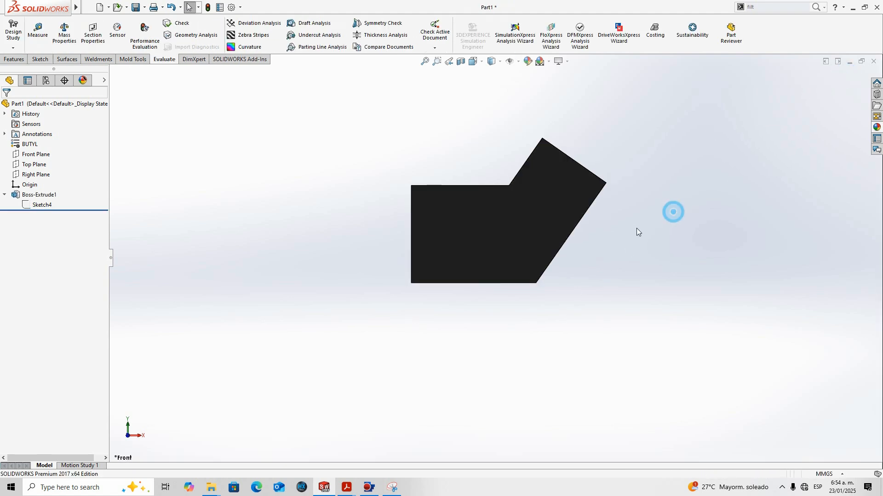
Start a new sketch on the part's front face and exit it without drawing anything
mouse_move(671, 211)
middle_down()
mouse_move(557, 304)
mouse_move(437, 302)
mouse_move(620, 205)
middle_up()
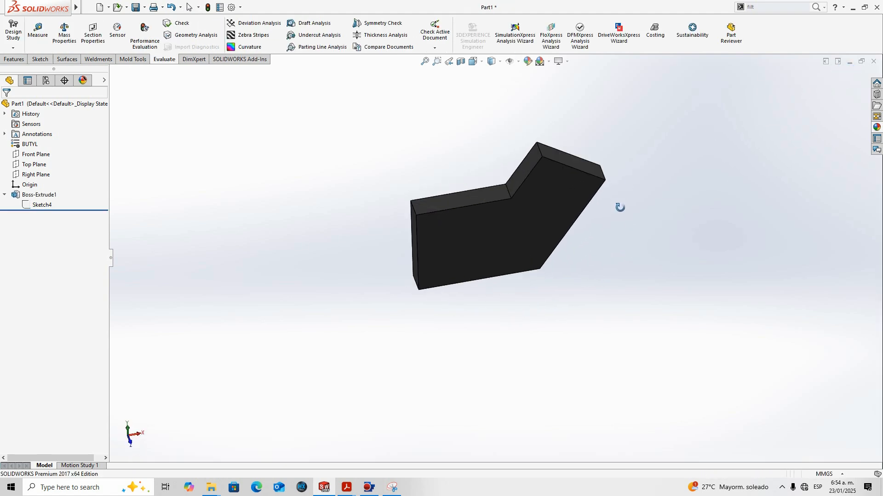
scroll(562, 186, down, 4)
click(552, 195)
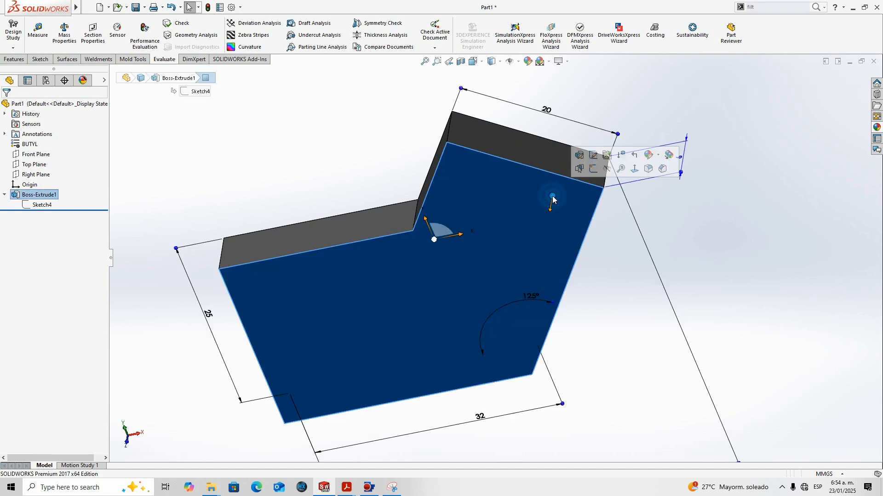
click(597, 172)
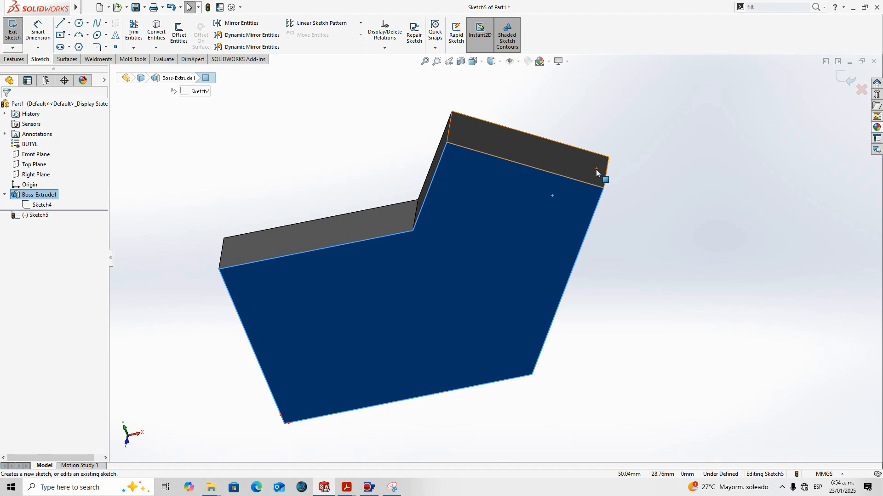
key(ctrl+8)
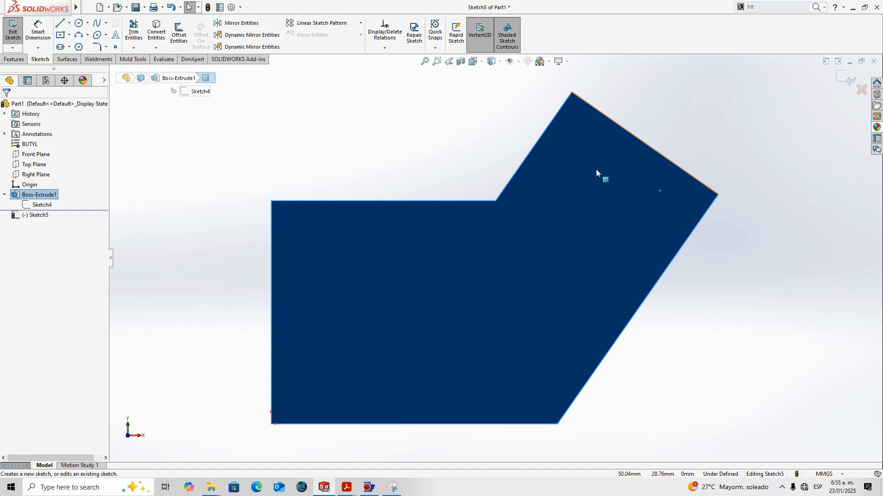
click(732, 132)
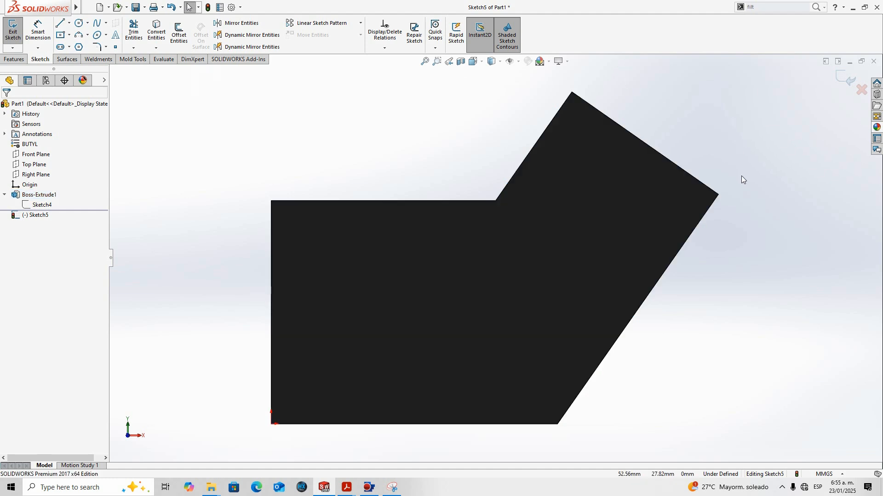
scroll(741, 178, up, 3)
middle_drag(741, 178, 681, 233)
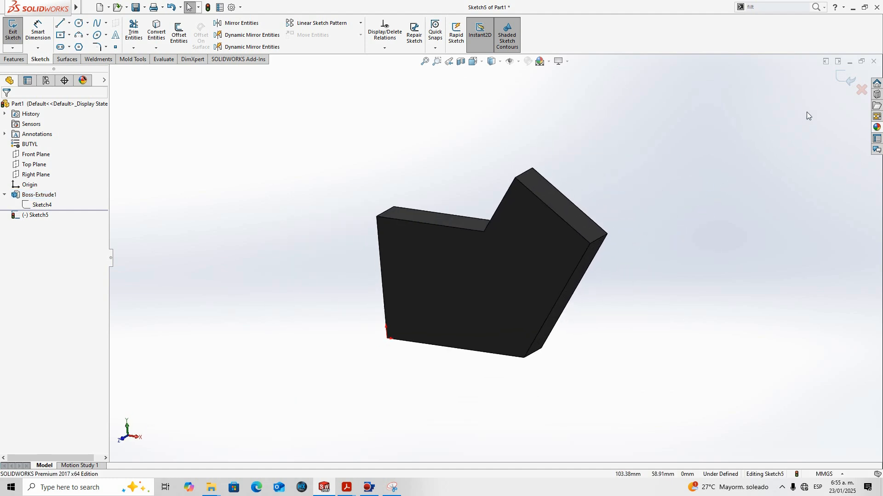
click(844, 78)
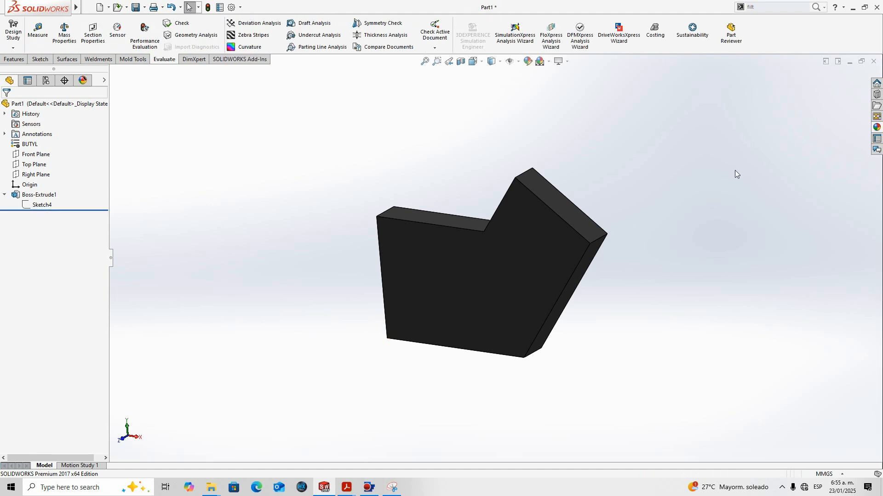